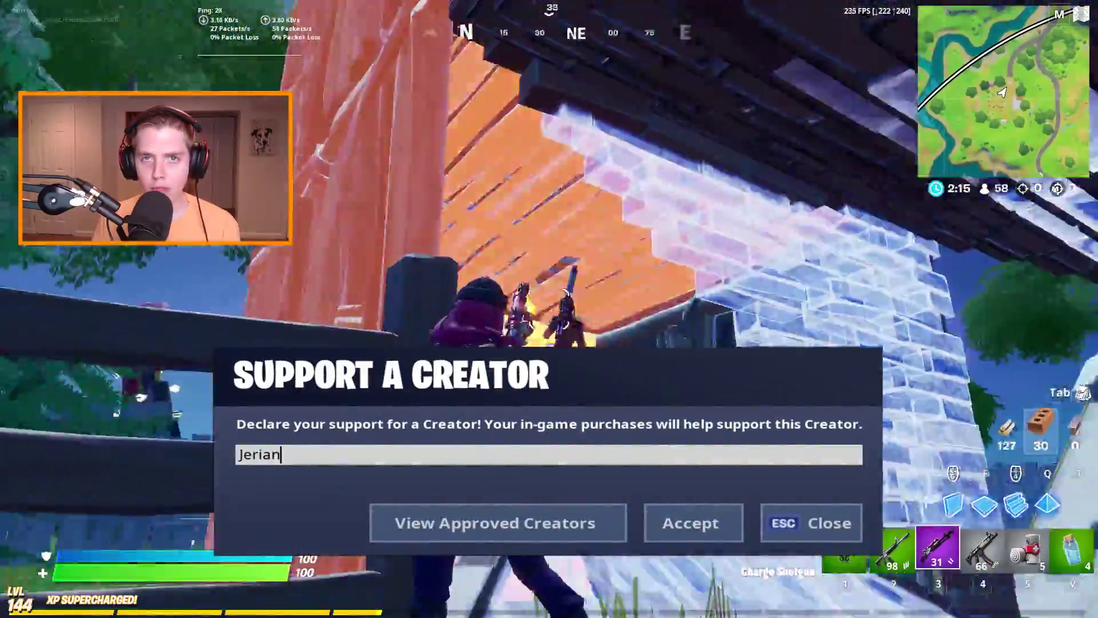
{"action": "left_click", "coordinate": [550, 308]}
{"action": "key", "text": "e"}
{"action": "left_click", "coordinate": [549, 308]}
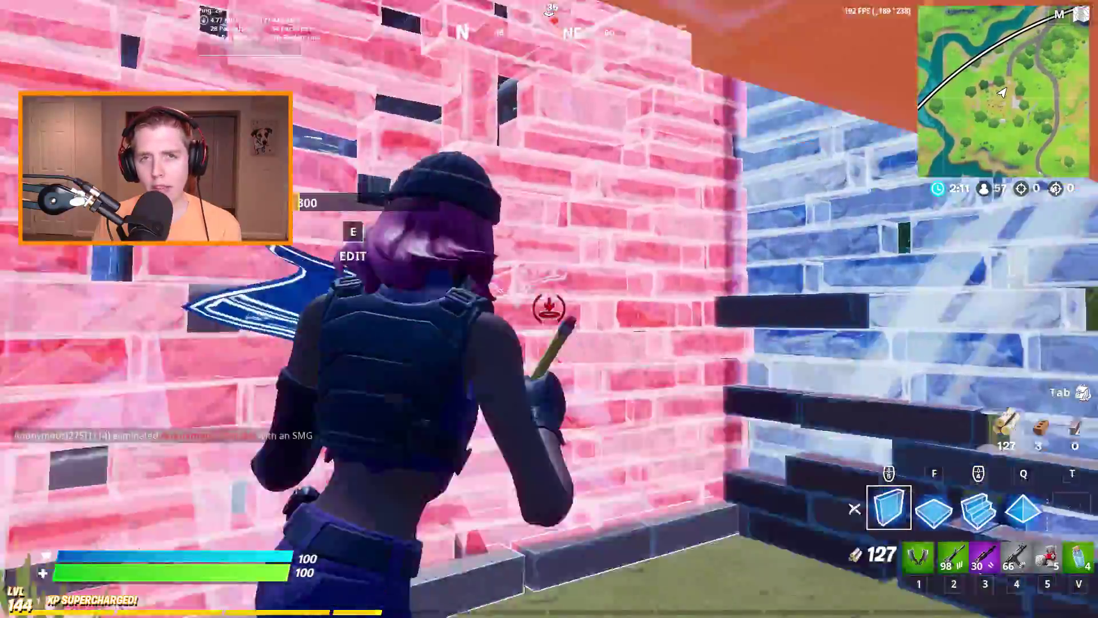
{"action": "key", "text": "3"}
{"action": "left_click", "coordinate": [549, 309]}
{"action": "key", "text": "4"}
{"action": "key", "text": "3"}
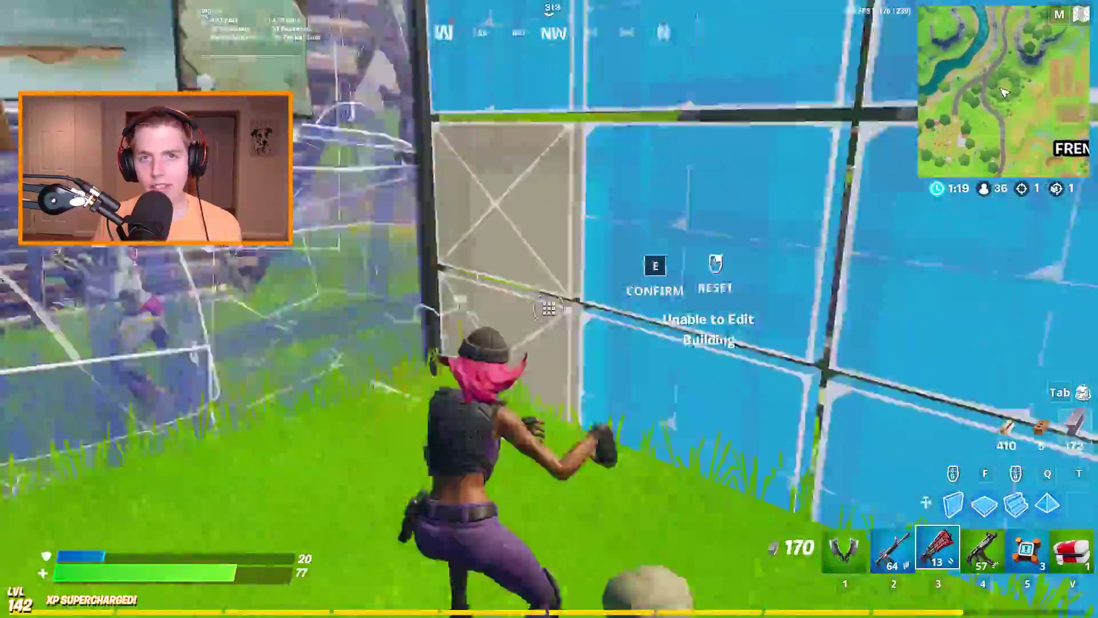
{"action": "key", "text": "e"}
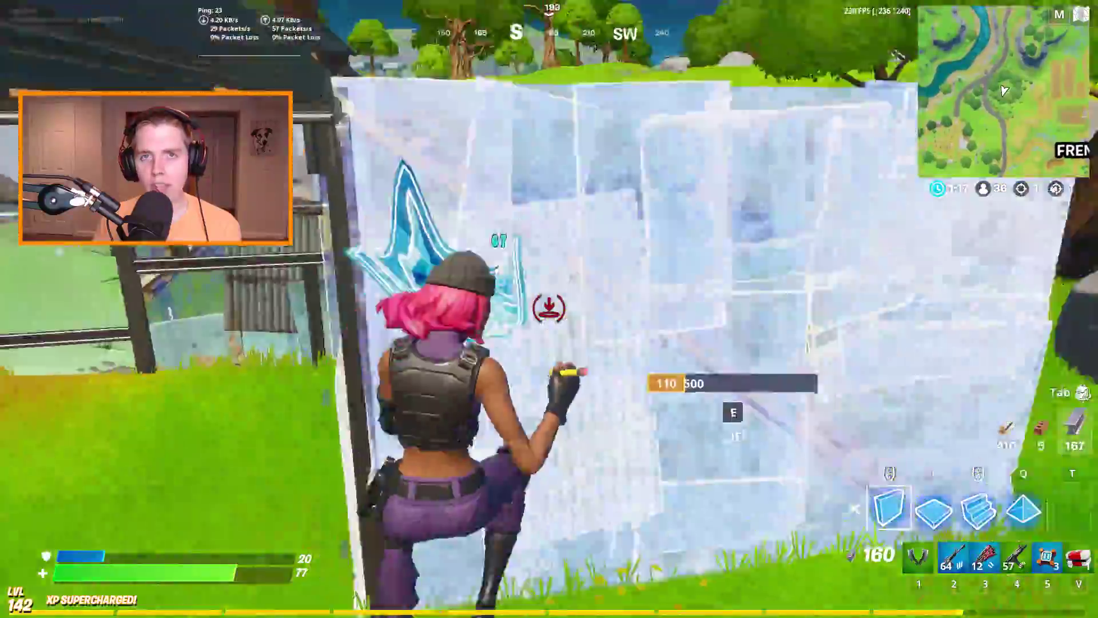
{"action": "key", "text": "e"}
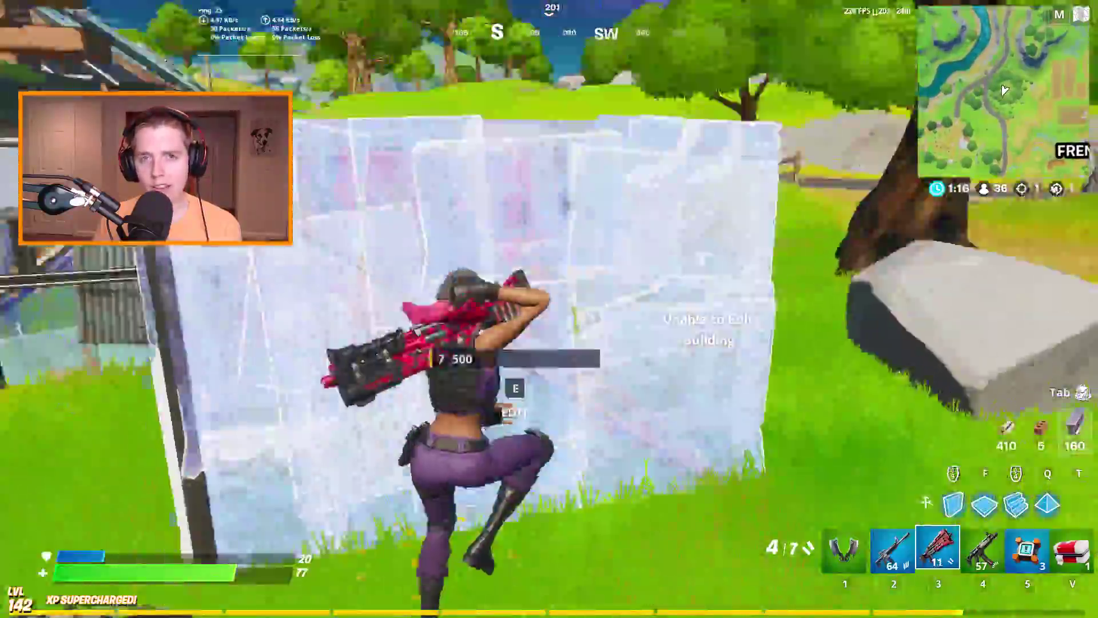
{"action": "key", "text": "e"}
{"action": "key", "text": "e"}
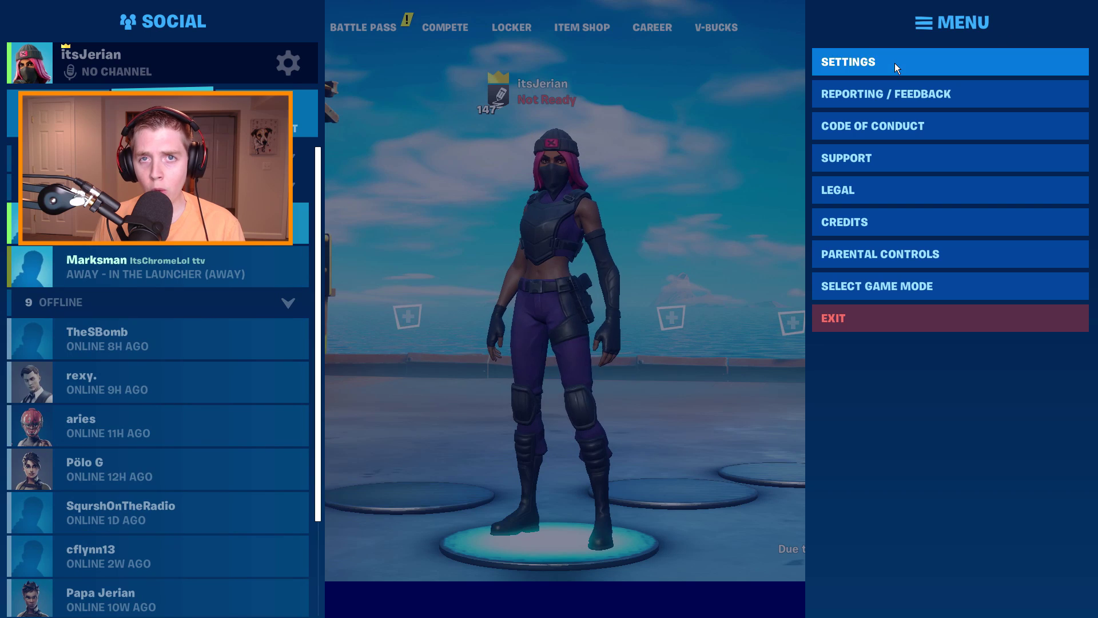
- Open the game settings and look through the Video options, down to the graphics quality and advanced graphics settings
{"action": "left_click_drag", "start_coordinate": [544, 86], "coordinate": [549, 195]}
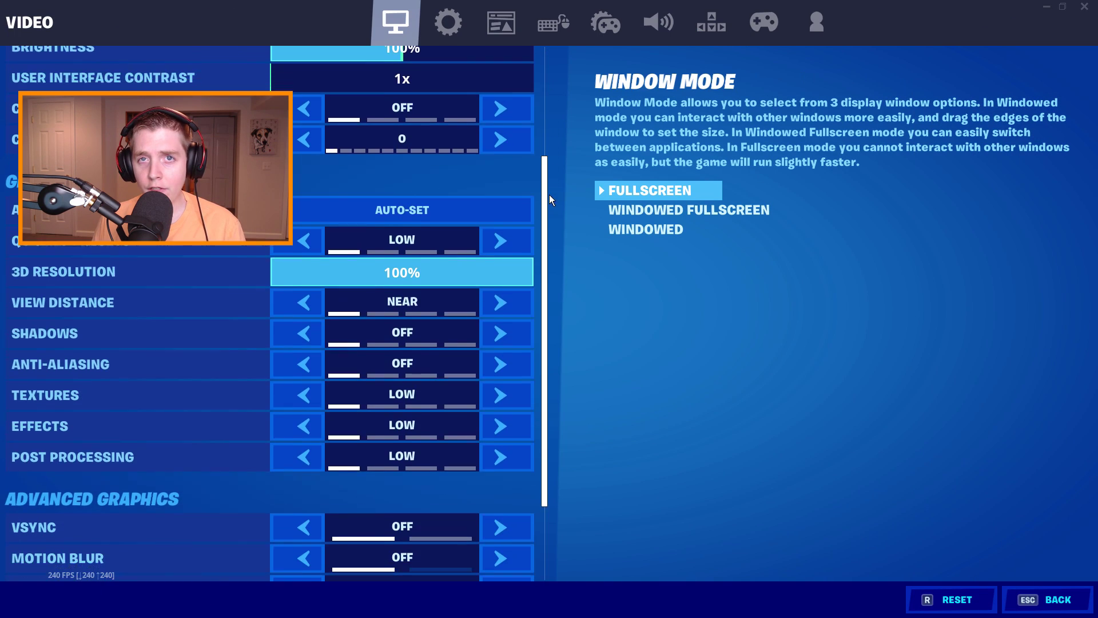
{"action": "left_click_drag", "start_coordinate": [551, 260], "coordinate": [550, 294]}
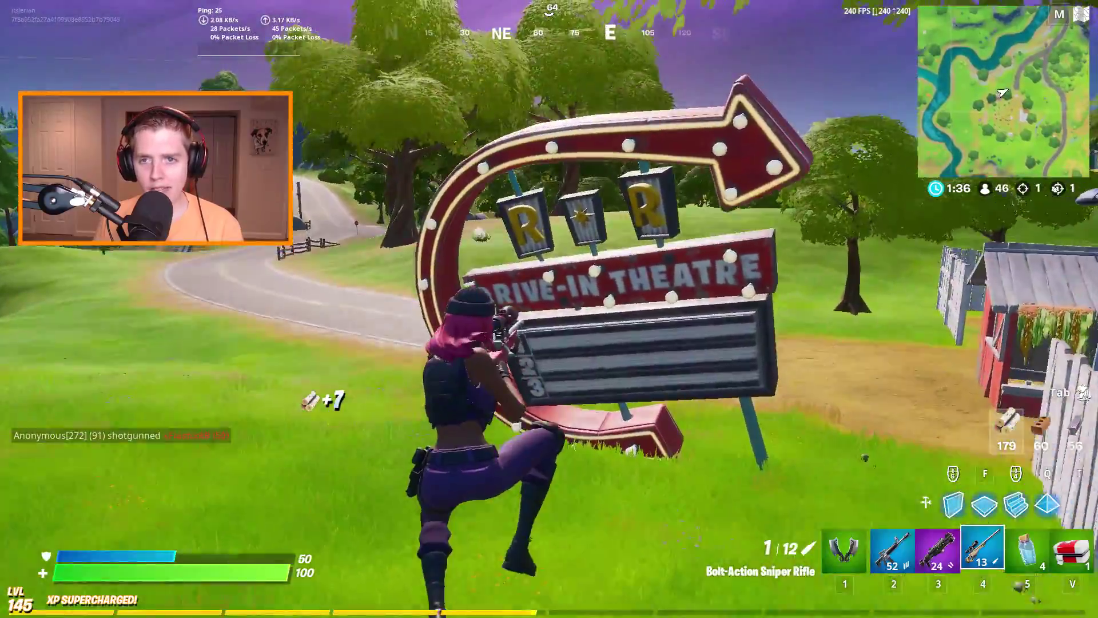
{"action": "key", "text": "1"}
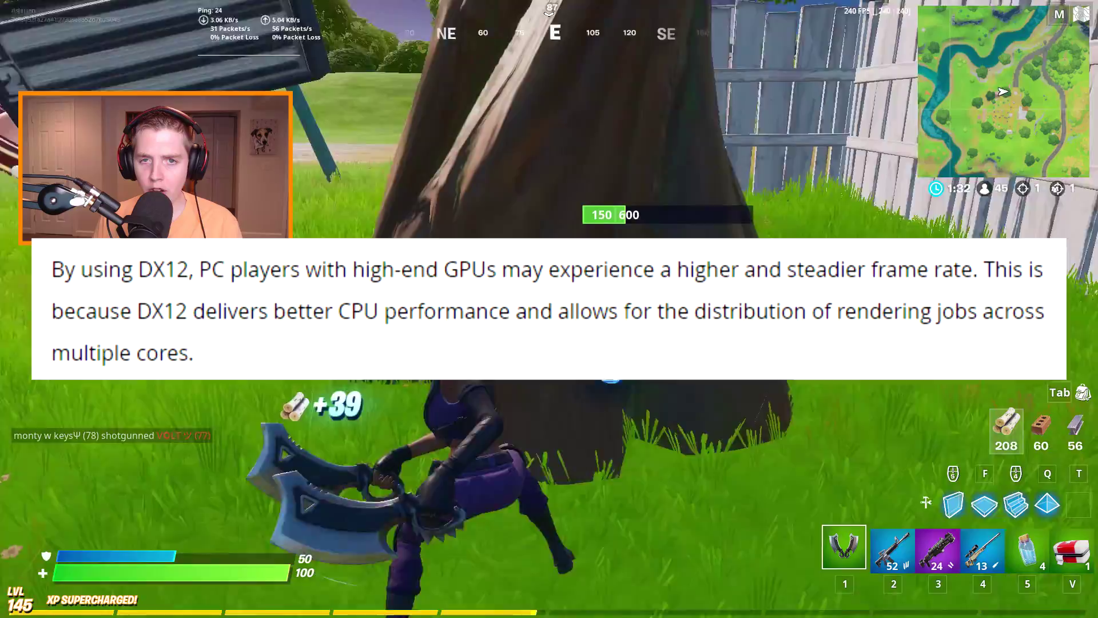
{"action": "key", "text": "4"}
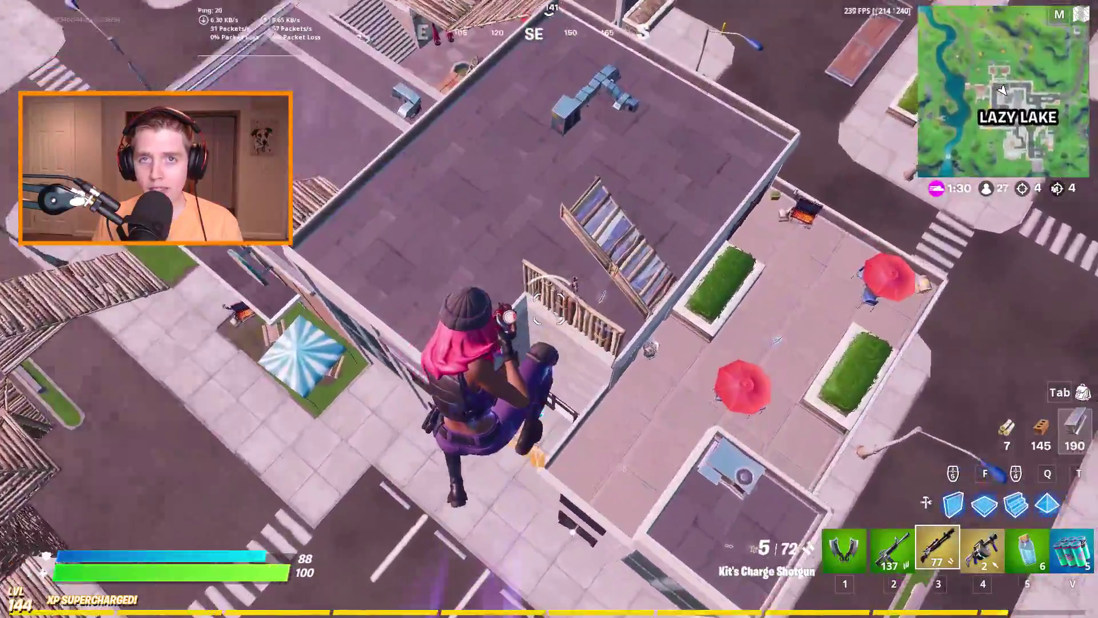
{"action": "left_click", "coordinate": [549, 309]}
{"action": "left_click", "coordinate": [549, 309]}
{"action": "left_click", "coordinate": [549, 308]}
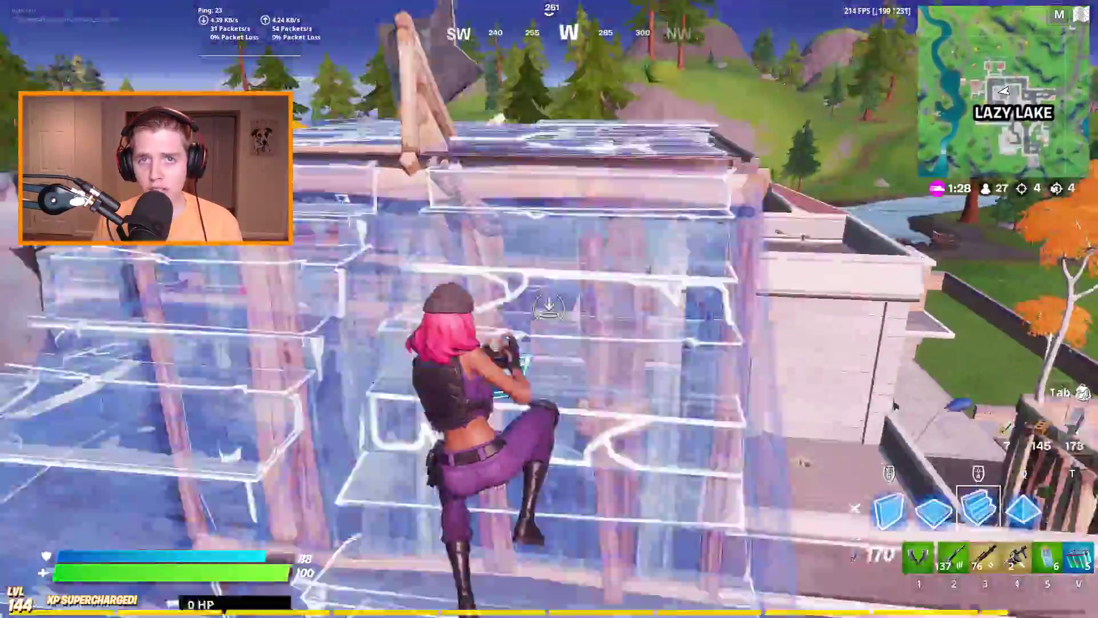
{"action": "key", "text": "3"}
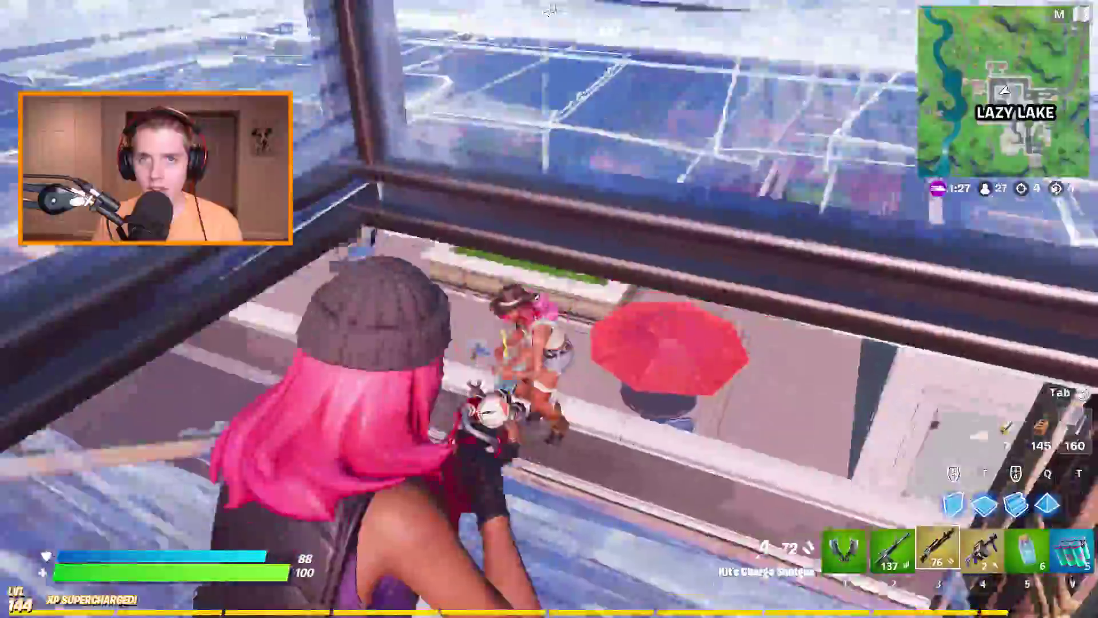
{"action": "left_click", "coordinate": [549, 309]}
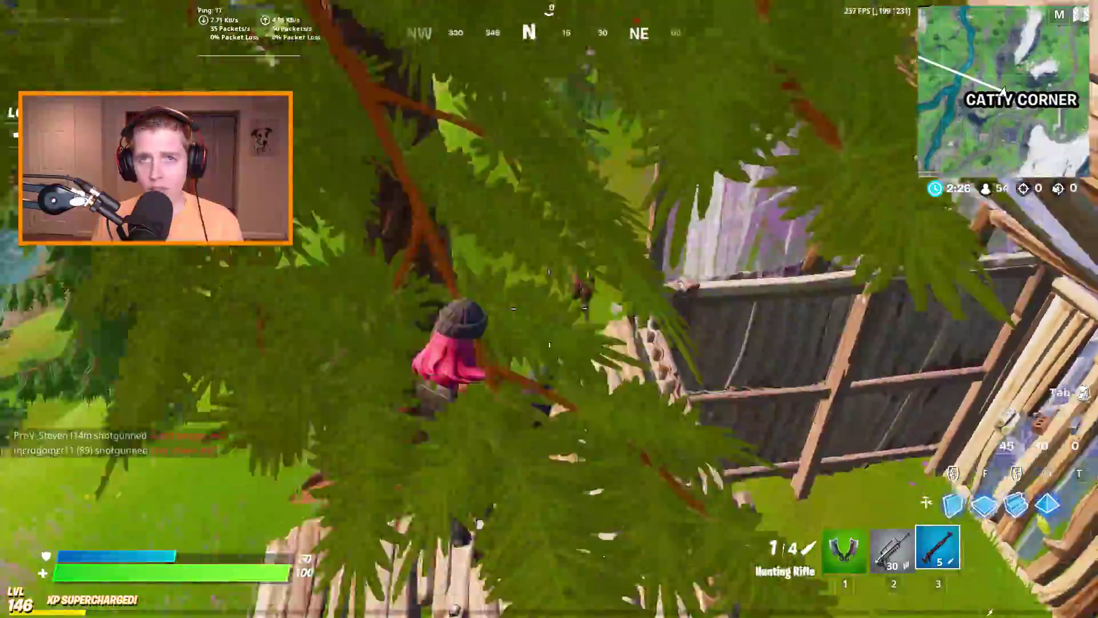
{"action": "left_click", "coordinate": [549, 309]}
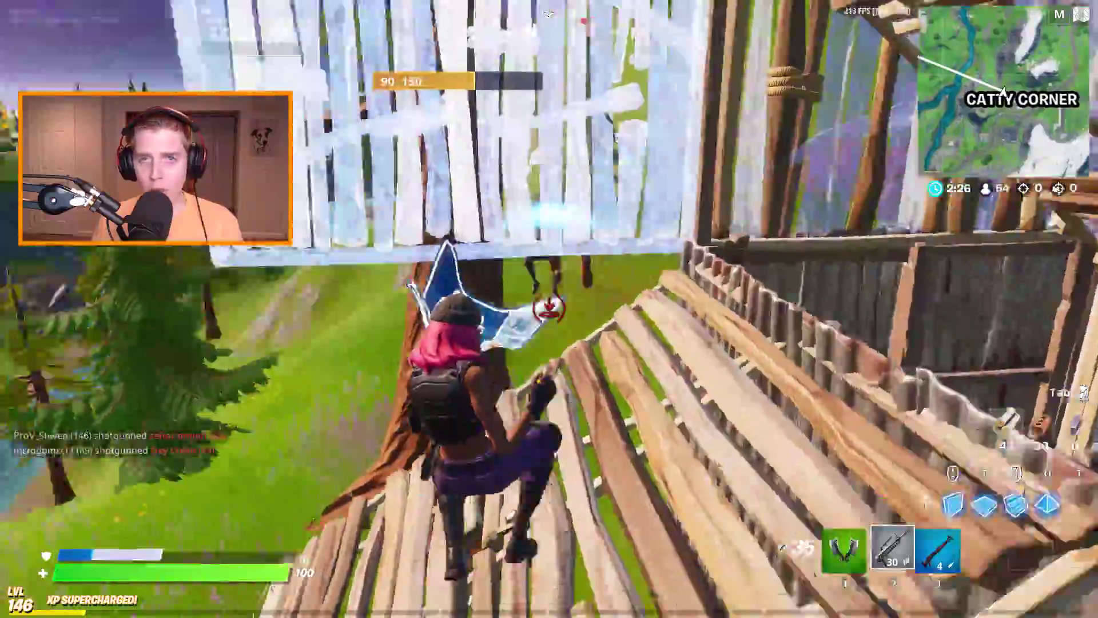
{"action": "left_click", "coordinate": [549, 309]}
{"action": "key", "text": "e"}
{"action": "left_click", "coordinate": [550, 309]}
{"action": "key", "text": "2"}
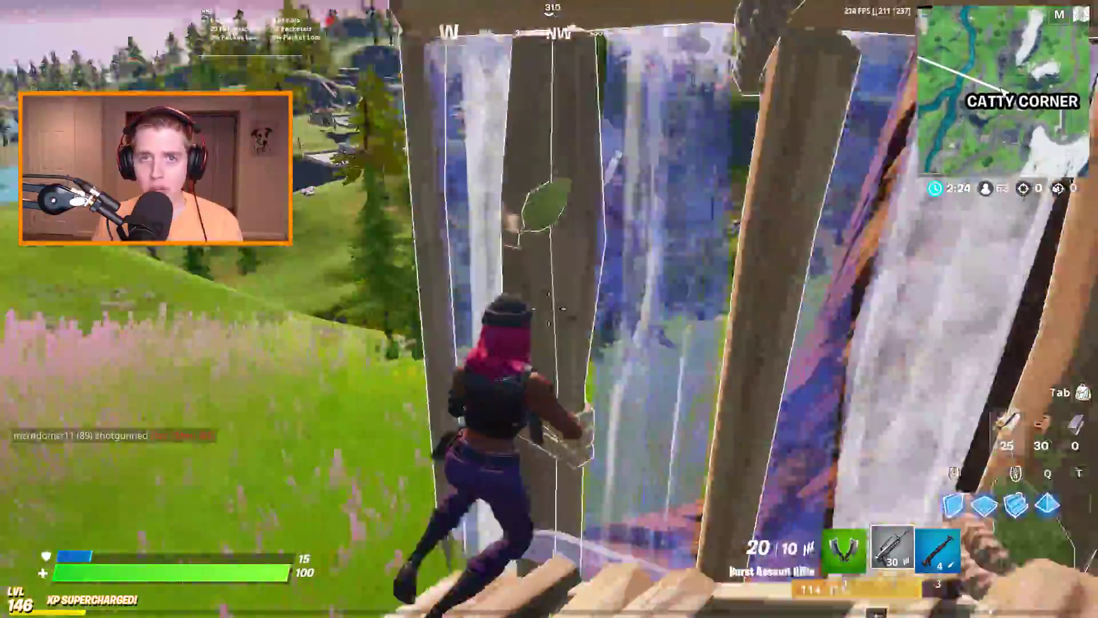
{"action": "left_click", "coordinate": [549, 309]}
{"action": "key", "text": "e"}
{"action": "left_click", "coordinate": [549, 308]}
{"action": "key", "text": "e"}
{"action": "left_click", "coordinate": [549, 309]}
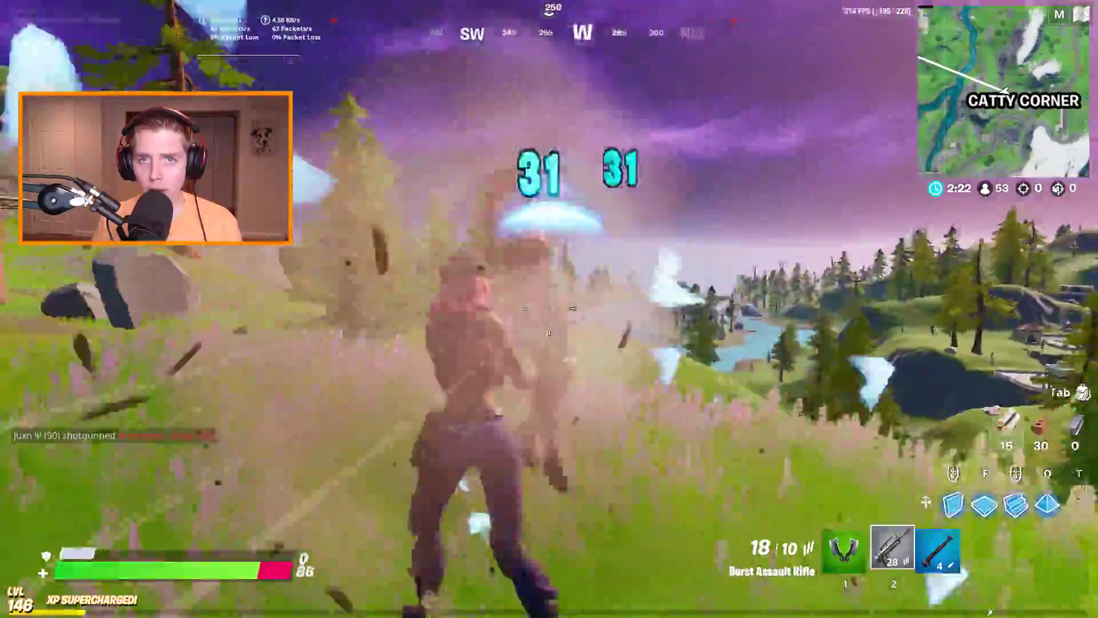
{"action": "left_click", "coordinate": [549, 309]}
{"action": "left_click", "coordinate": [549, 309]}
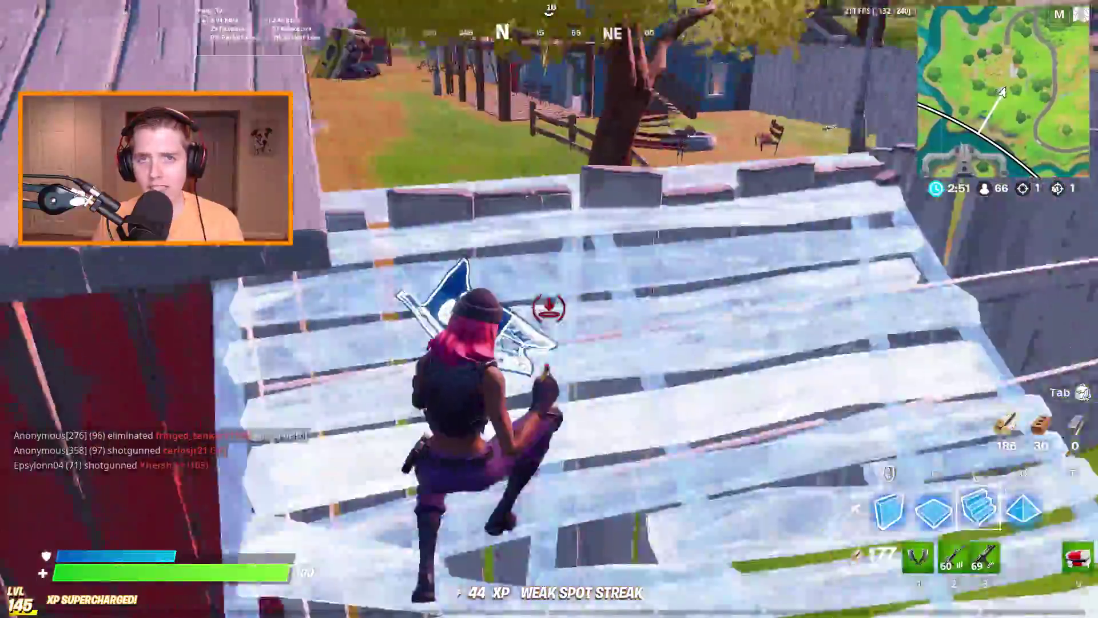
{"action": "key", "text": "3"}
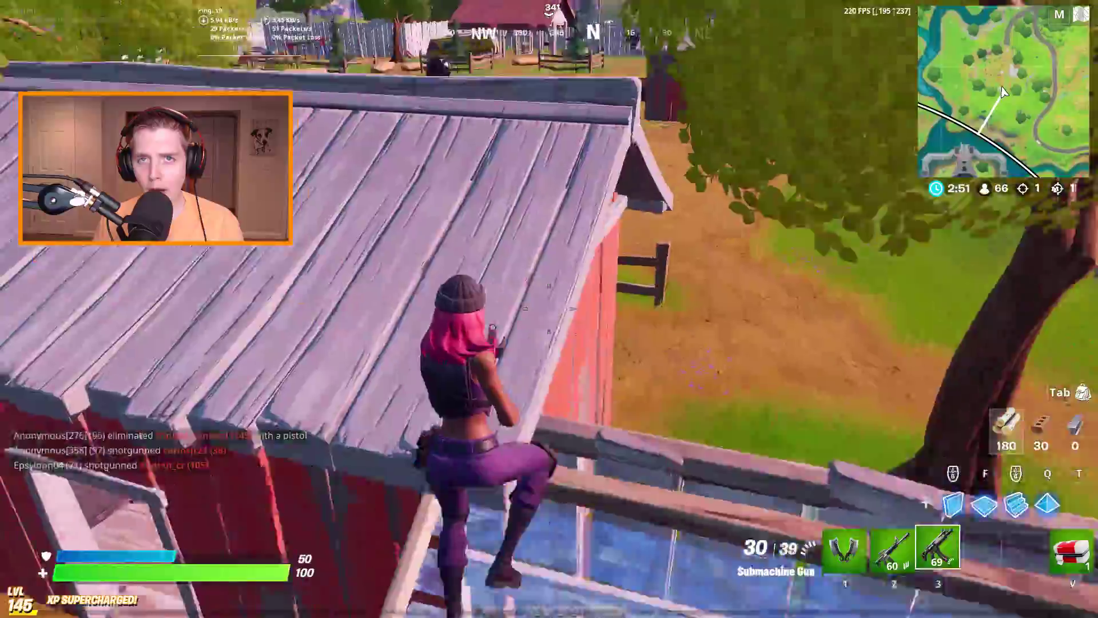
{"action": "left_click", "coordinate": [550, 309]}
{"action": "left_click", "coordinate": [549, 309]}
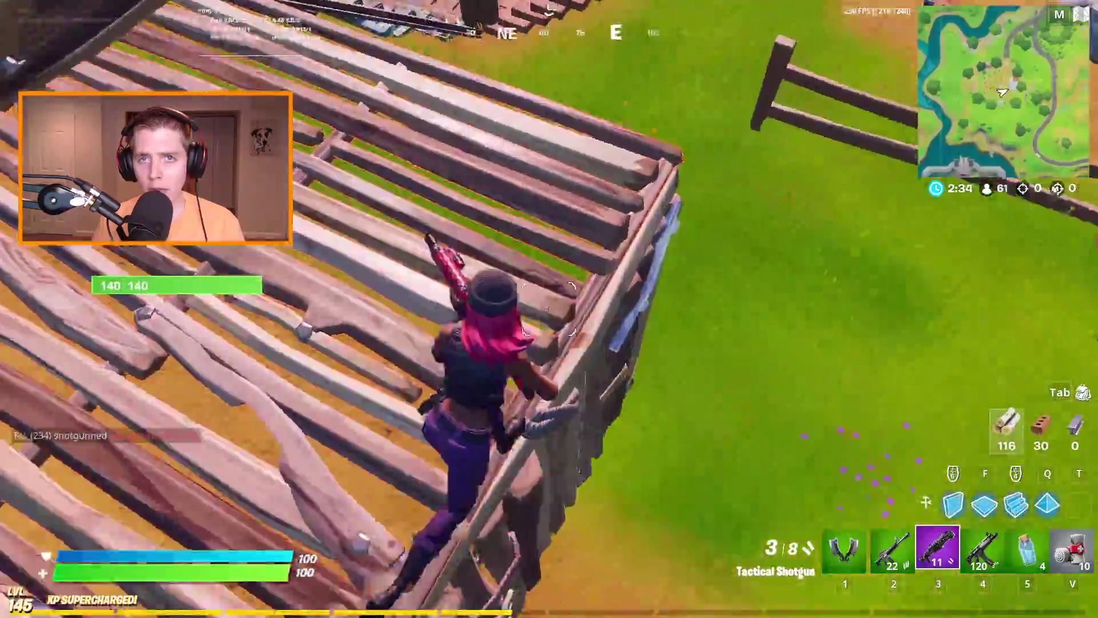
{"action": "left_click", "coordinate": [549, 309]}
{"action": "key", "text": "r"}
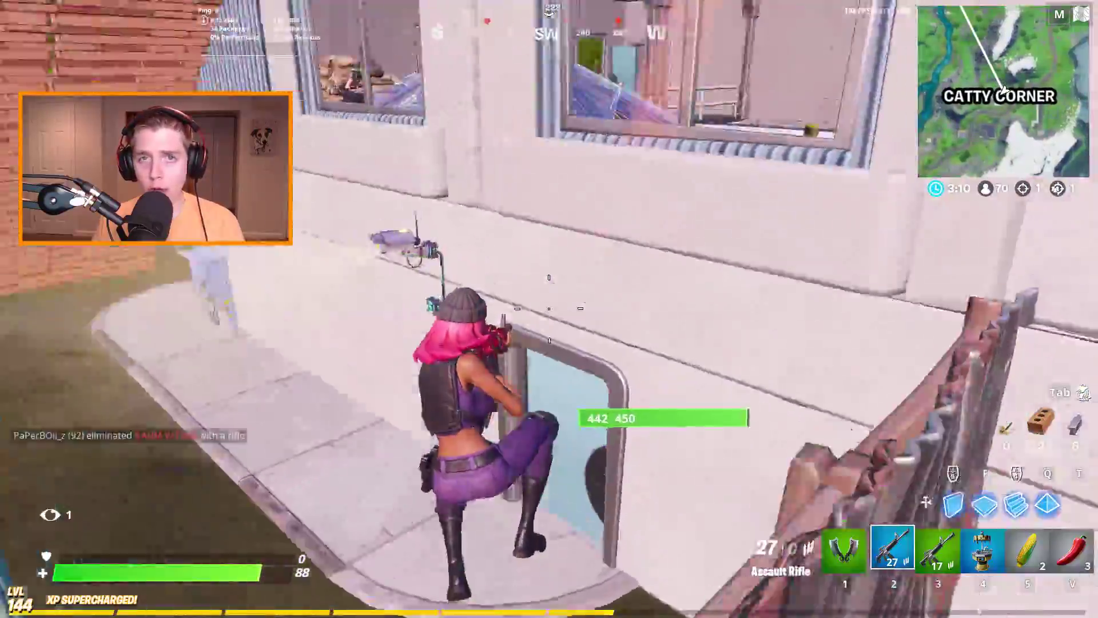
{"action": "key", "text": "space"}
{"action": "key", "text": "1"}
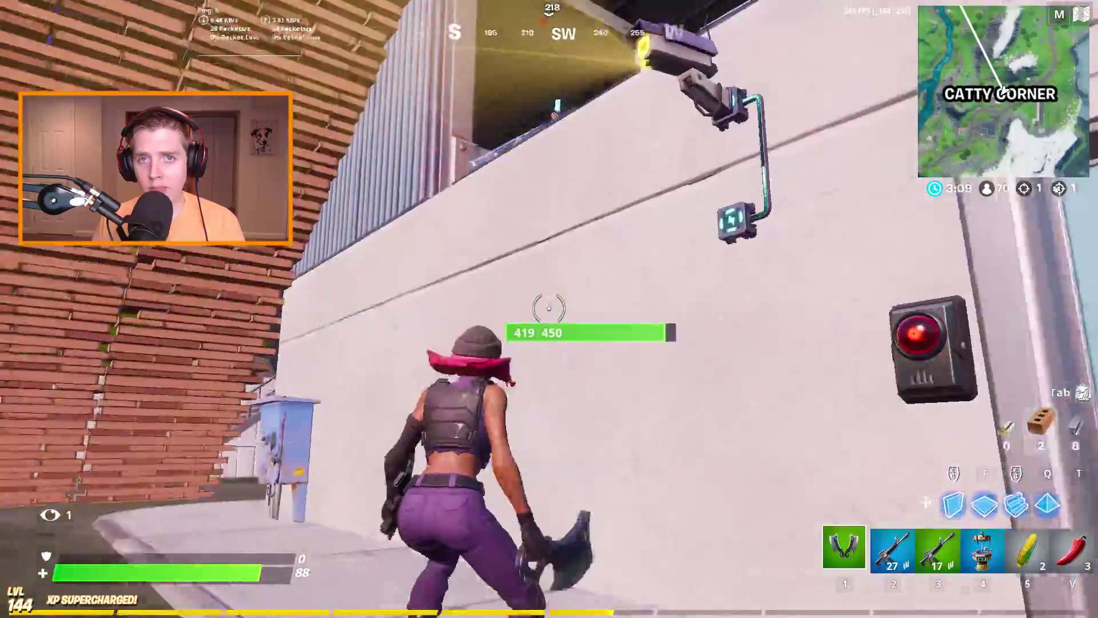
{"action": "key", "text": "2"}
{"action": "left_click", "coordinate": [549, 309]}
{"action": "key", "text": "1"}
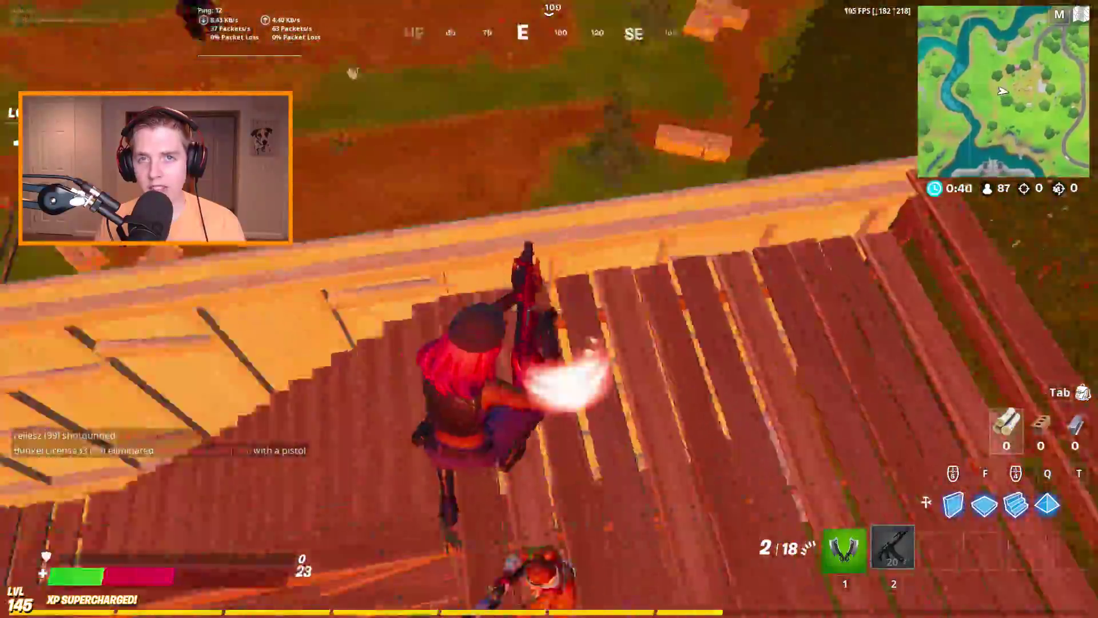
{"action": "left_click", "coordinate": [549, 309]}
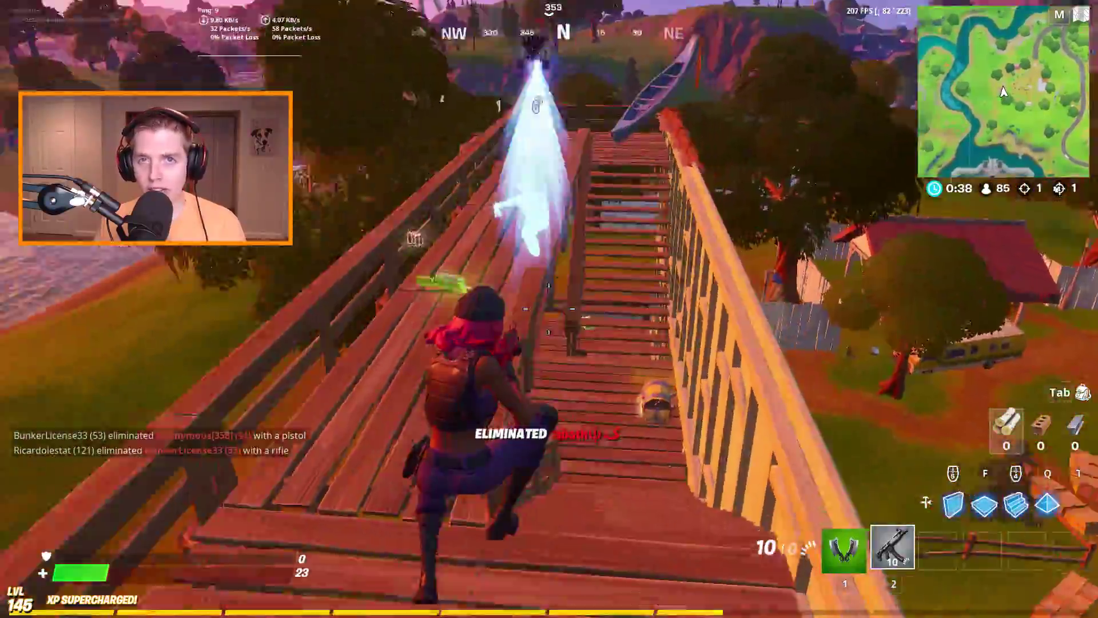
{"action": "key", "text": "1"}
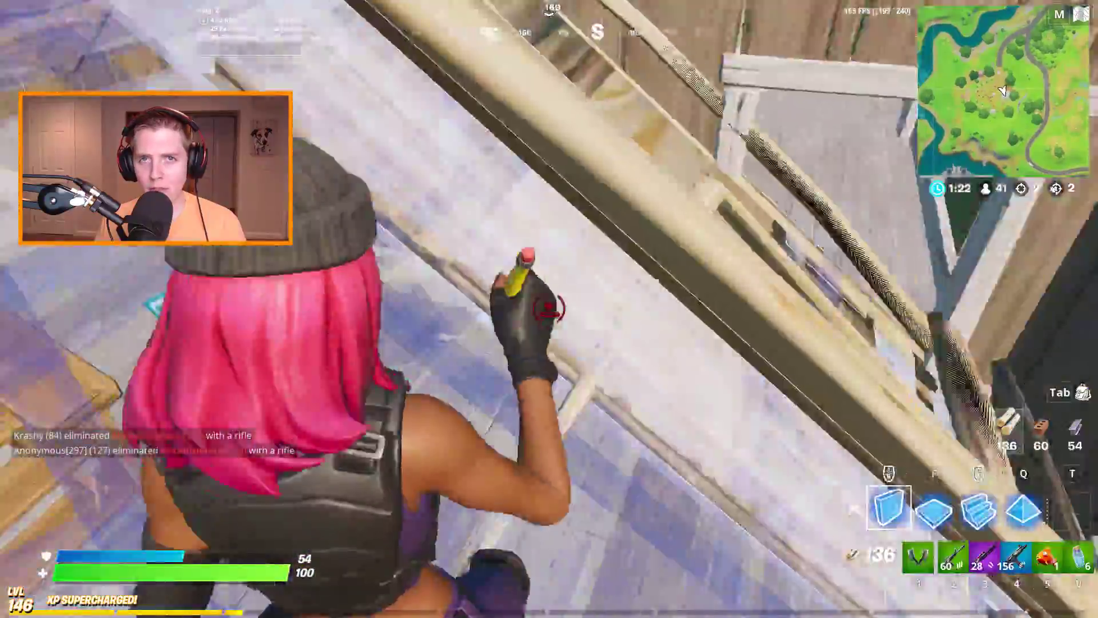
{"action": "left_click", "coordinate": [549, 309]}
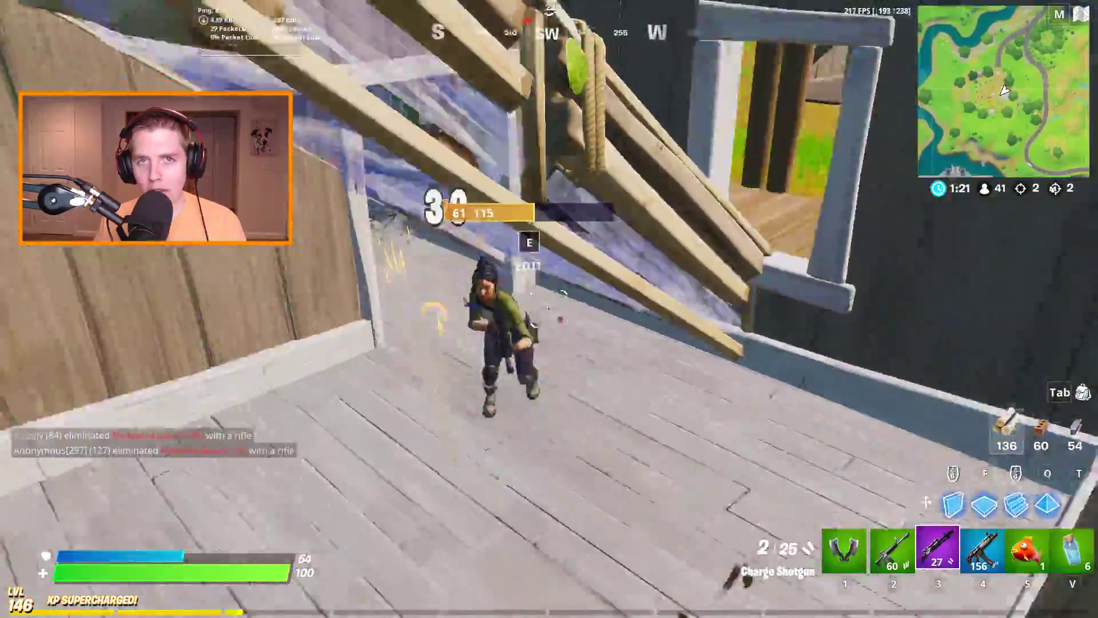
{"action": "key", "text": "q"}
{"action": "left_click", "coordinate": [549, 309]}
{"action": "key", "text": "e"}
{"action": "left_click", "coordinate": [549, 309]}
{"action": "key", "text": "3"}
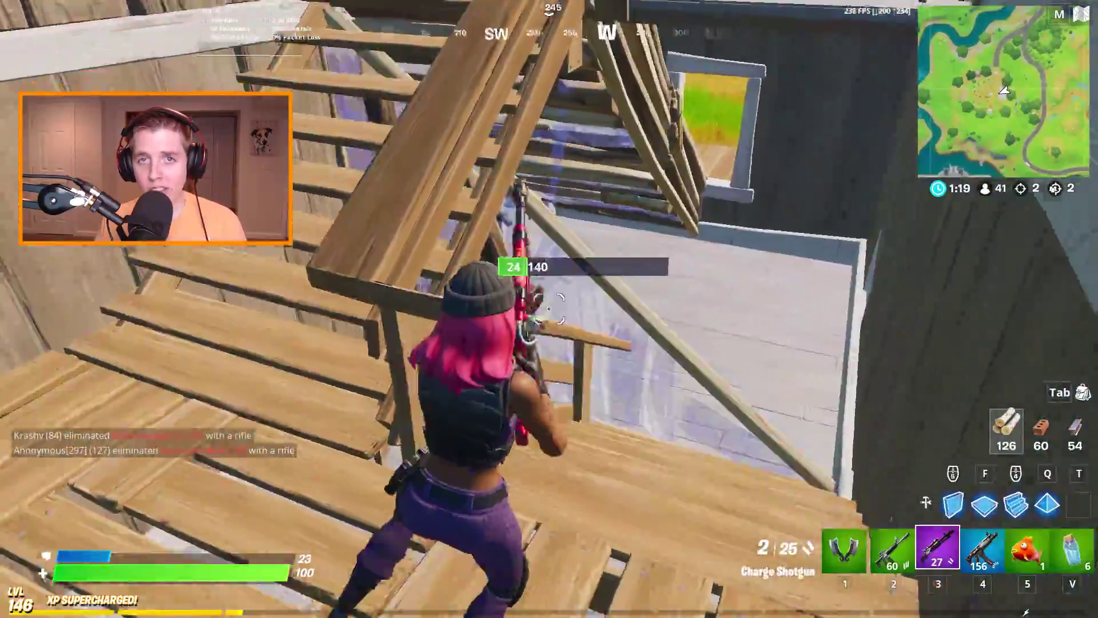
{"action": "left_click", "coordinate": [550, 309]}
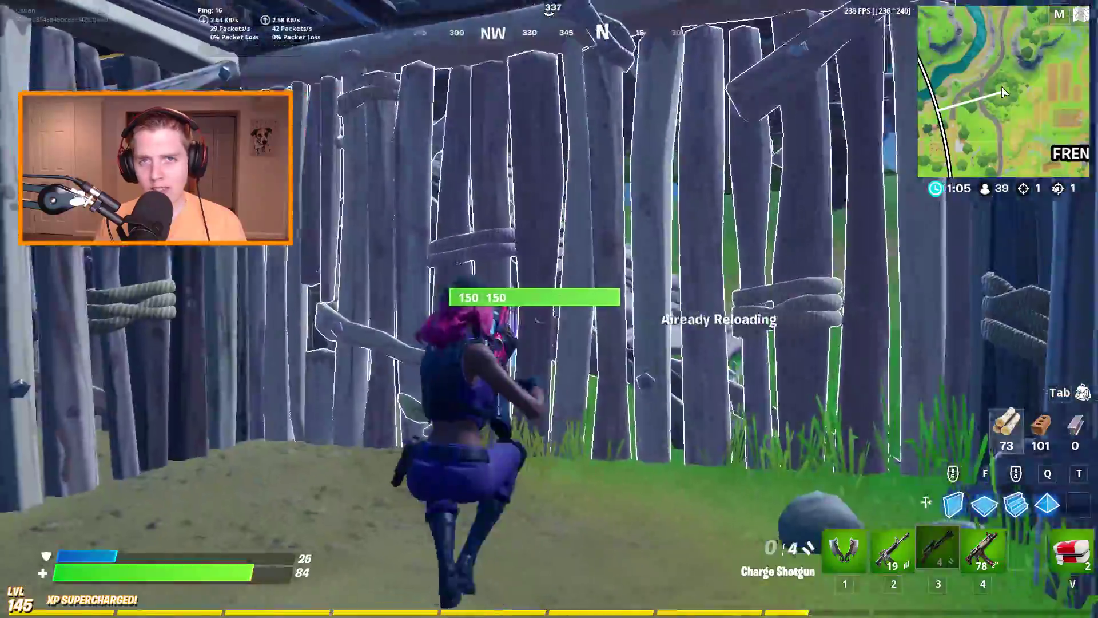
{"action": "key", "text": "e"}
{"action": "left_click", "coordinate": [549, 309]}
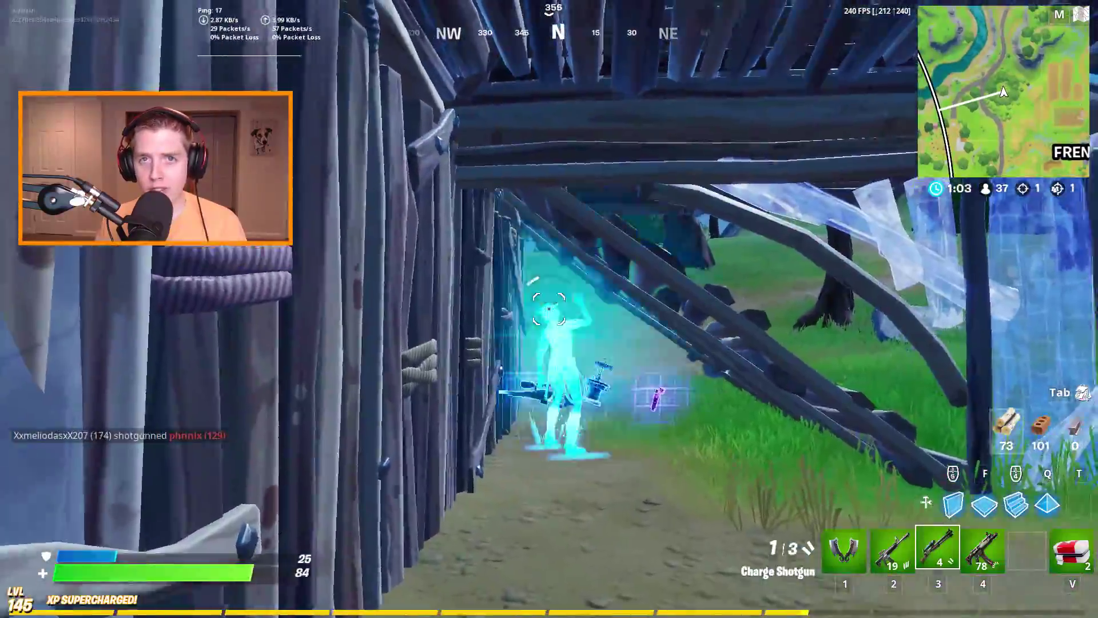
{"action": "key", "text": "e"}
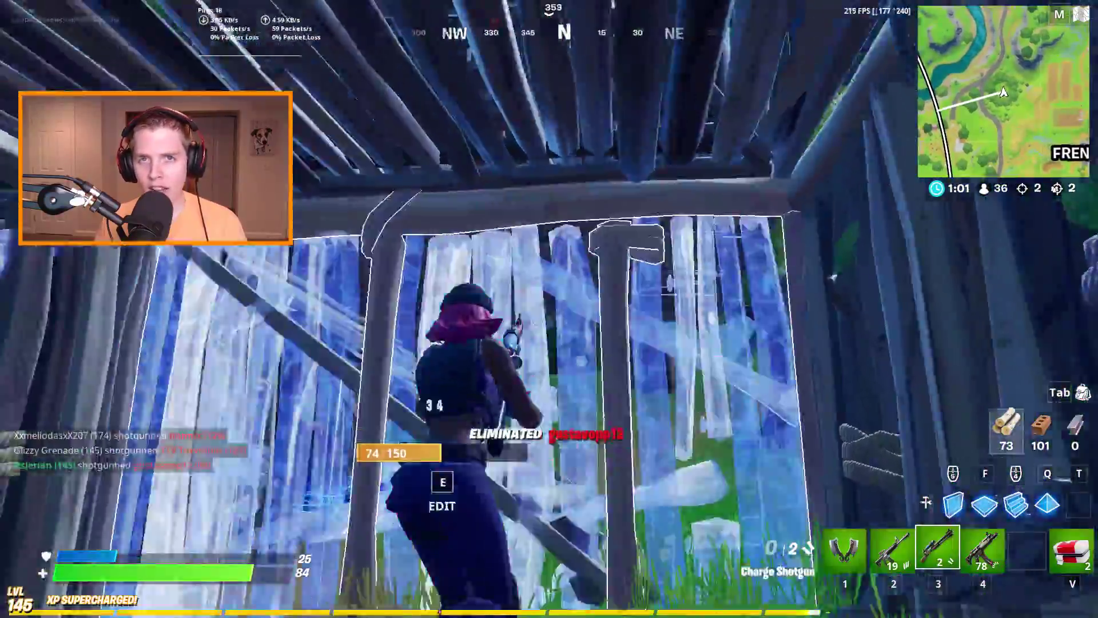
{"action": "key", "text": "e"}
{"action": "key", "text": "e"}
{"action": "key", "text": "1"}
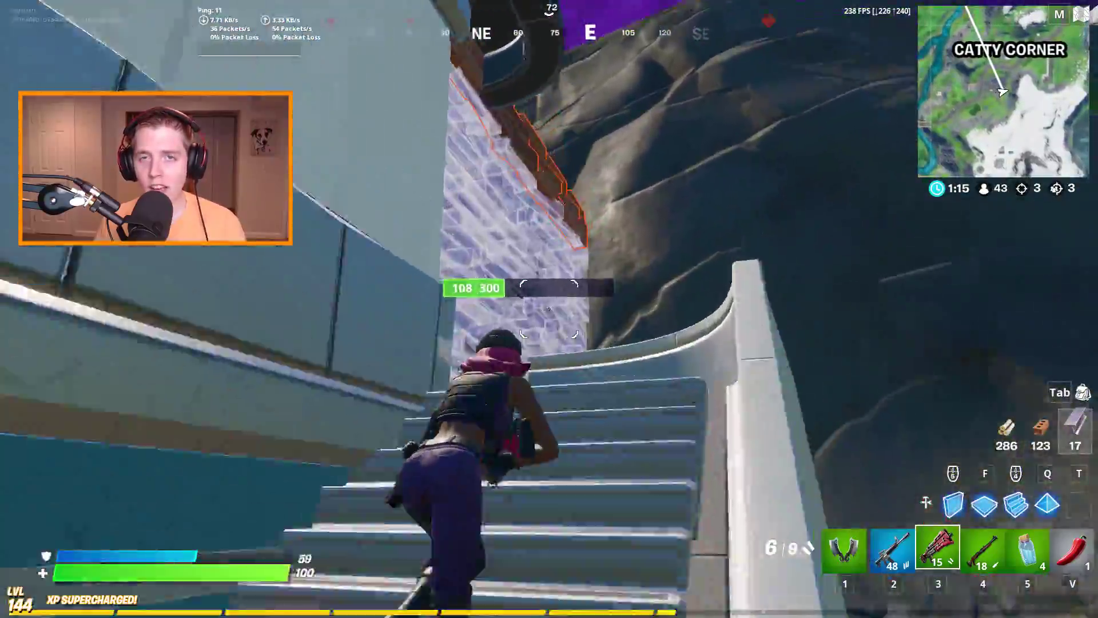
{"action": "key", "text": "3"}
{"action": "left_click", "coordinate": [549, 309]}
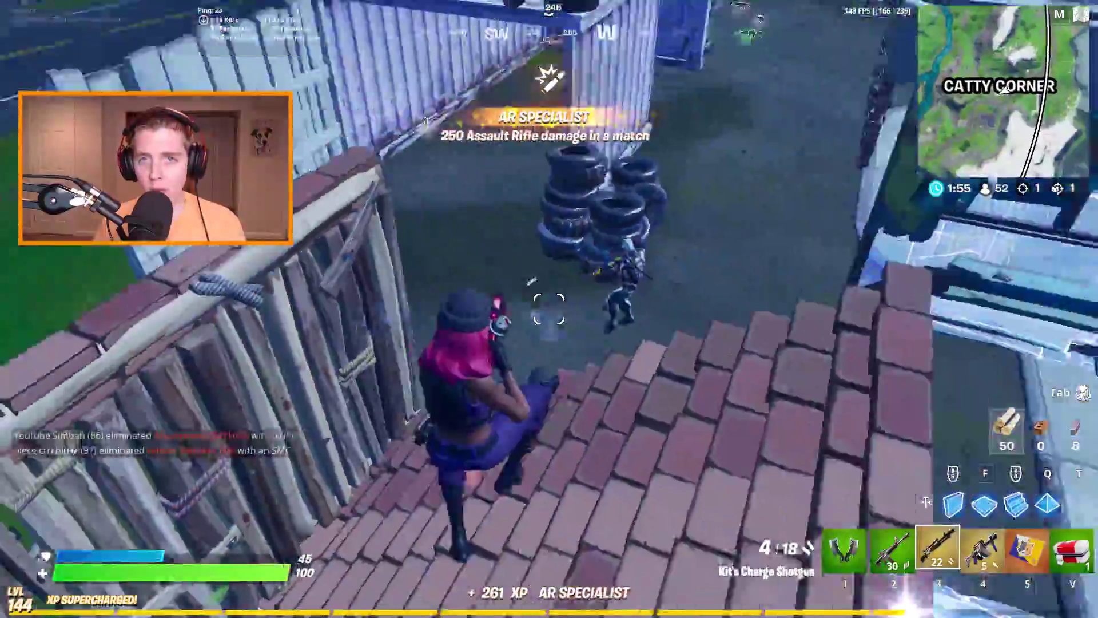
{"action": "left_click", "coordinate": [549, 309]}
{"action": "key", "text": "2"}
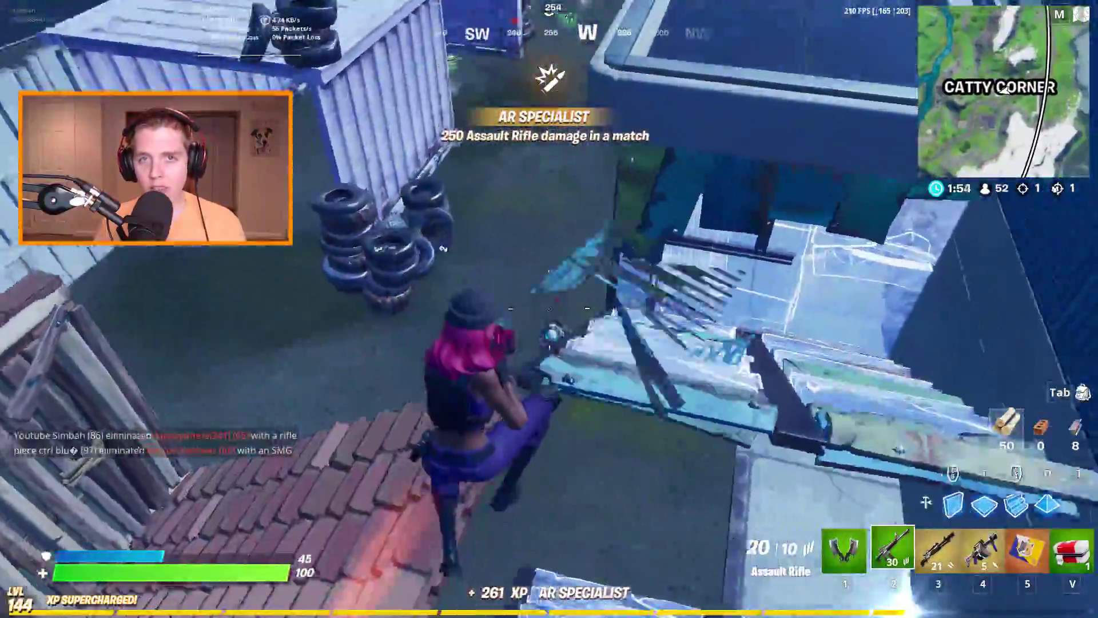
{"action": "left_click", "coordinate": [549, 309]}
{"action": "key", "text": "3"}
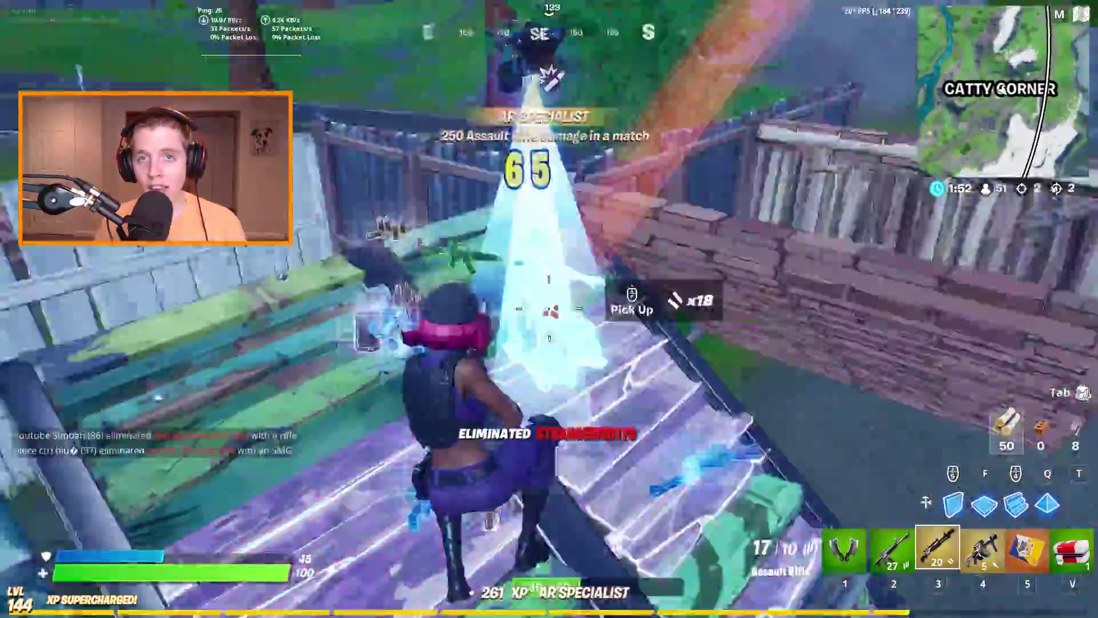
{"action": "key", "text": "r"}
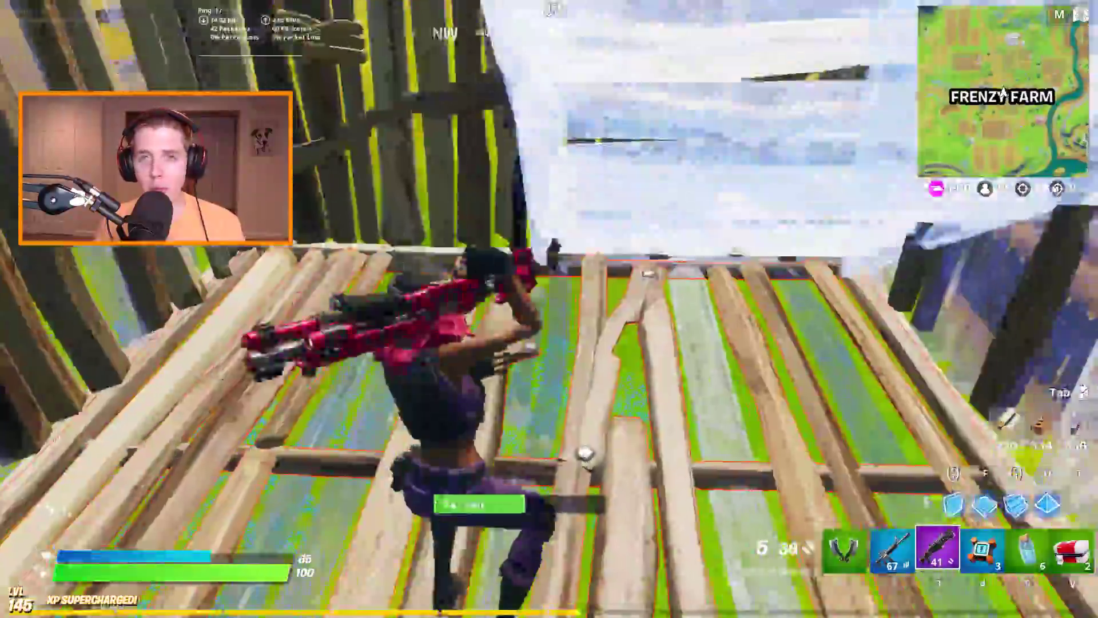
{"action": "left_click", "coordinate": [550, 309]}
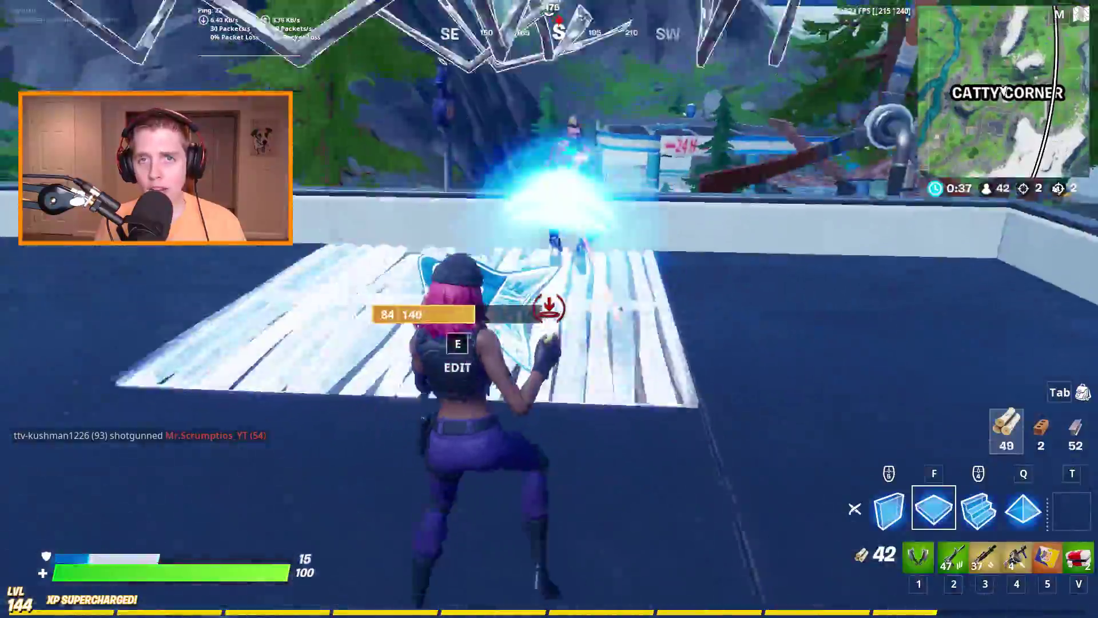
{"action": "left_click", "coordinate": [549, 309]}
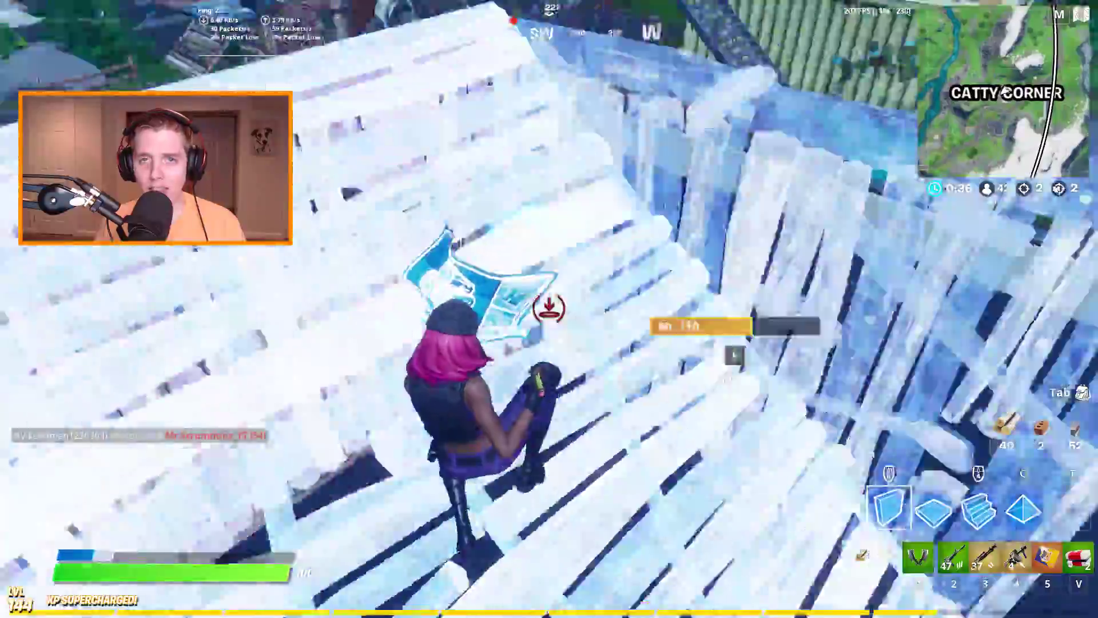
{"action": "left_click", "coordinate": [549, 309]}
{"action": "key", "text": "3"}
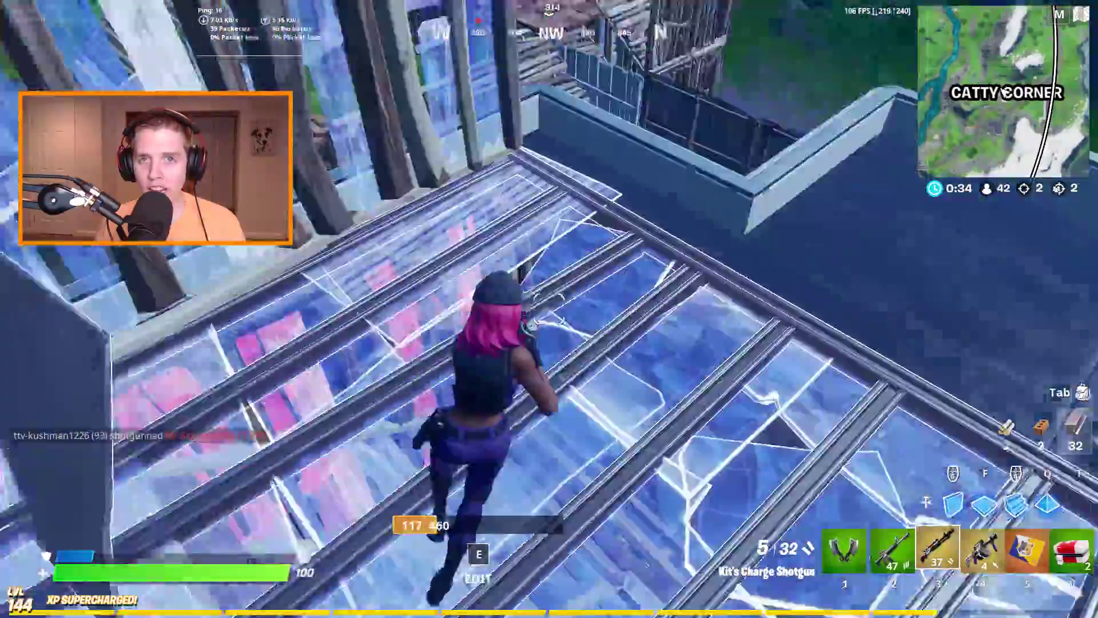
{"action": "left_click", "coordinate": [549, 309]}
{"action": "key", "text": "2"}
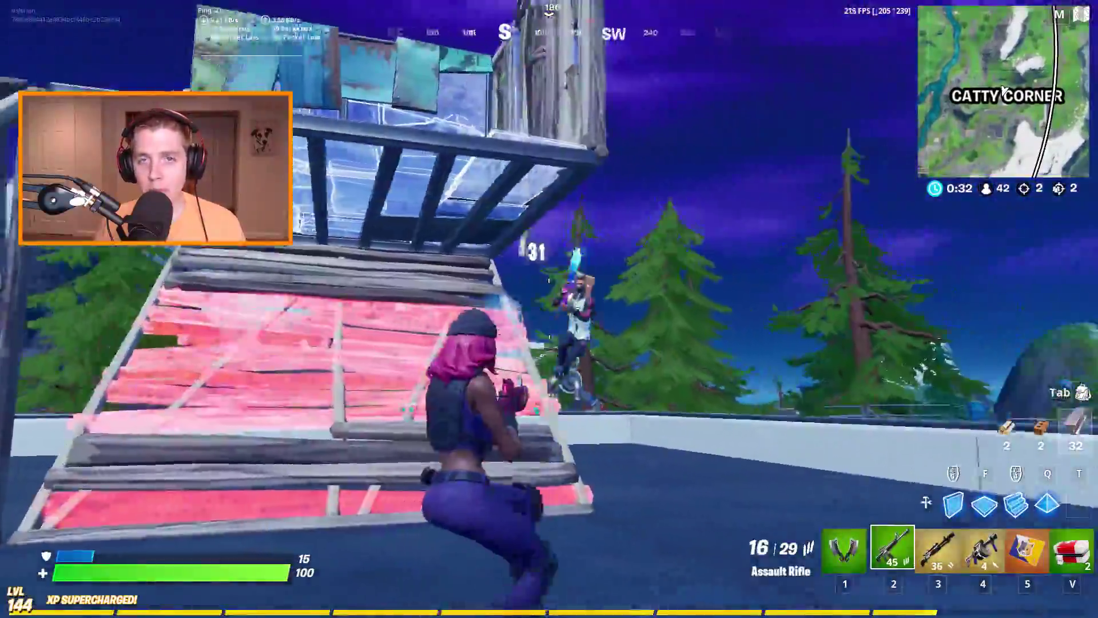
{"action": "left_click", "coordinate": [549, 309]}
{"action": "left_click", "coordinate": [549, 309]}
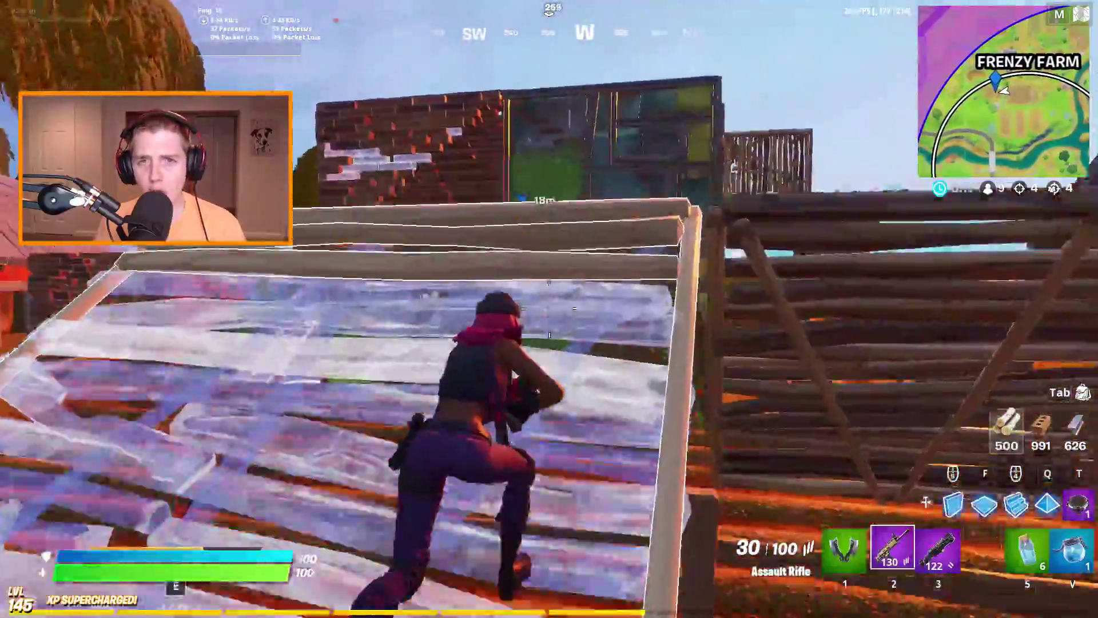
{"action": "left_click", "coordinate": [549, 309]}
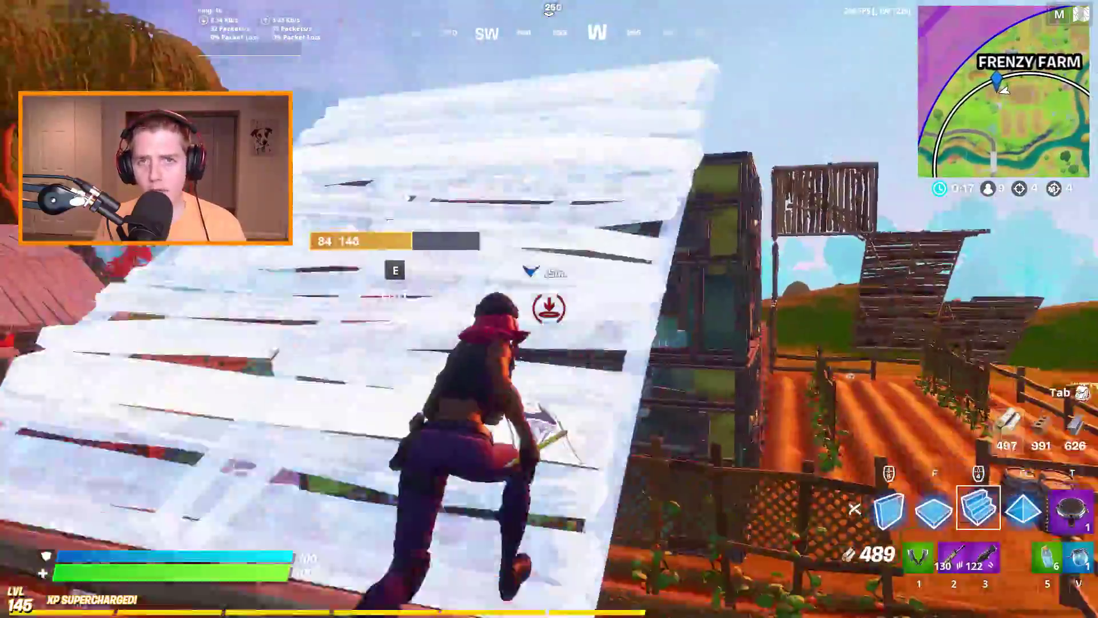
{"action": "left_click", "coordinate": [549, 309]}
{"action": "key", "text": "3"}
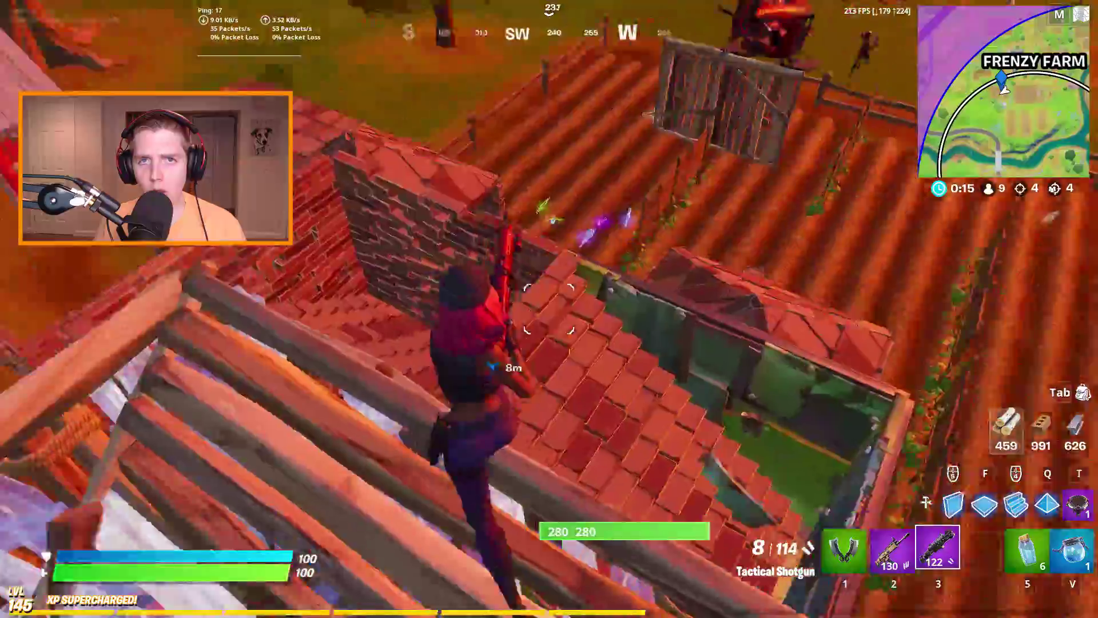
{"action": "key", "text": "2"}
{"action": "left_click", "coordinate": [549, 309]}
{"action": "left_click", "coordinate": [549, 309]}
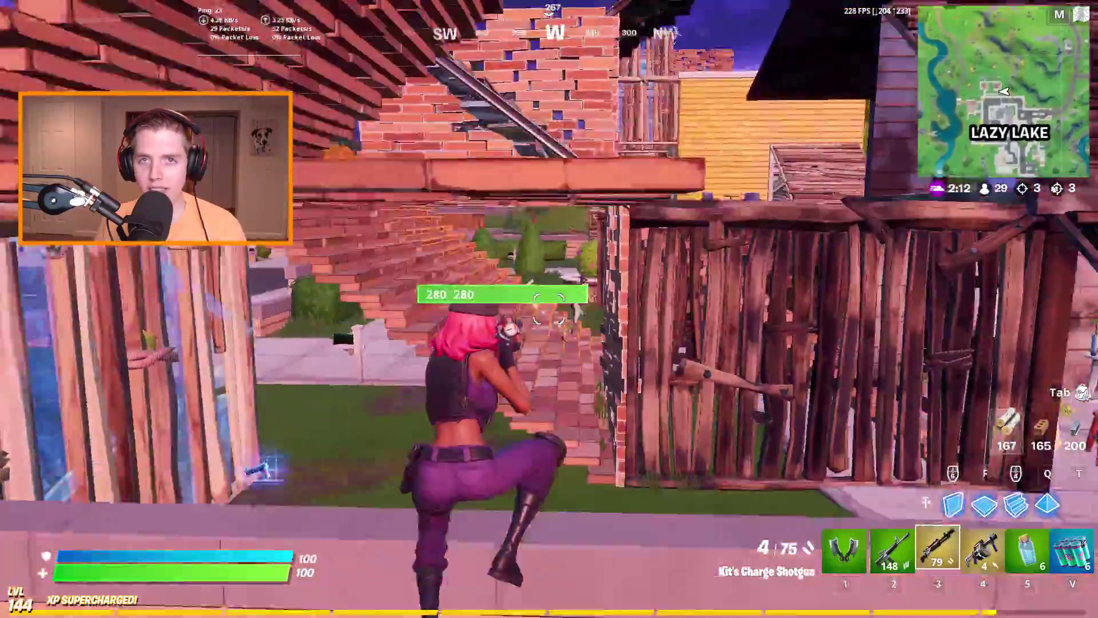
{"action": "left_click", "coordinate": [549, 309]}
{"action": "key", "text": "2"}
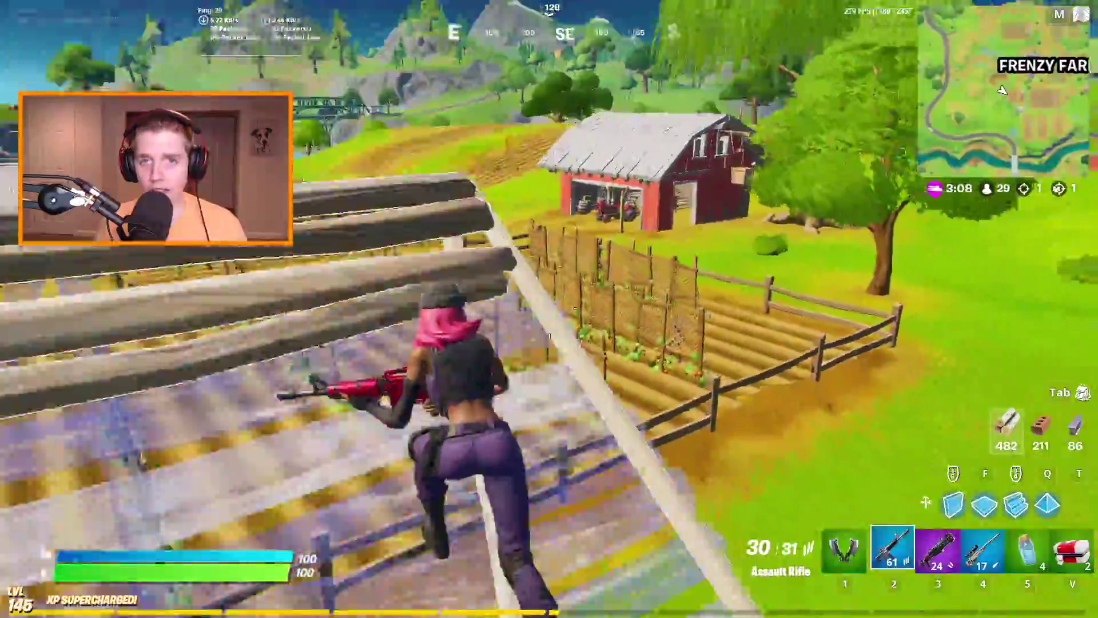
{"action": "left_click", "coordinate": [549, 309]}
{"action": "left_click", "coordinate": [549, 309]}
{"action": "key", "text": "f"}
{"action": "key", "text": "2"}
{"action": "left_click", "coordinate": [549, 309]}
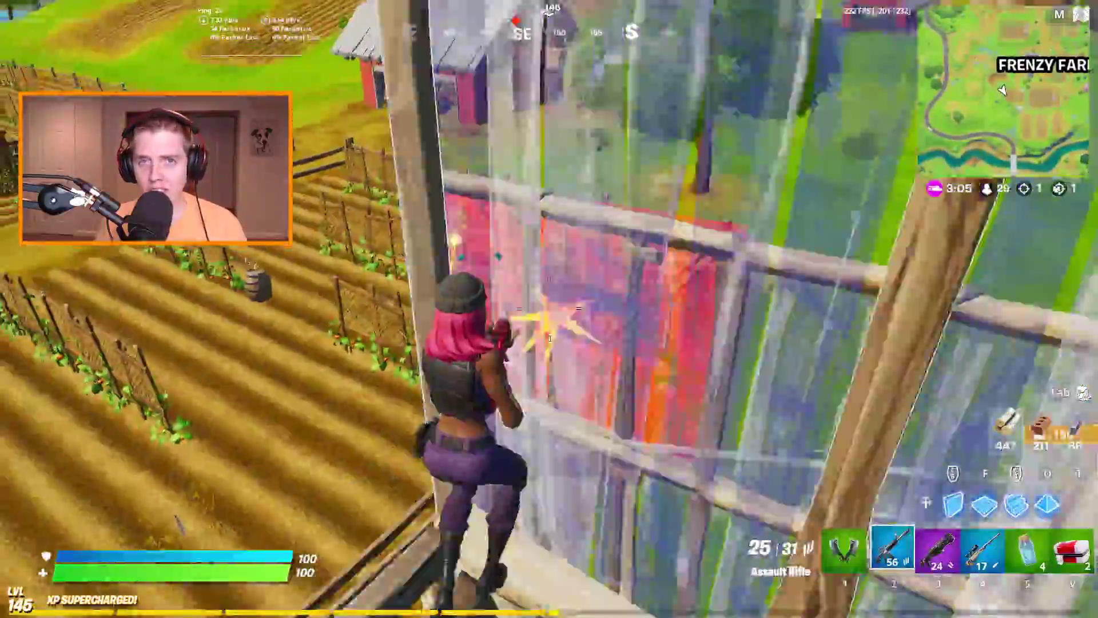
{"action": "left_click", "coordinate": [549, 309]}
{"action": "key", "text": "f"}
{"action": "left_click", "coordinate": [550, 309]}
{"action": "key", "text": "2"}
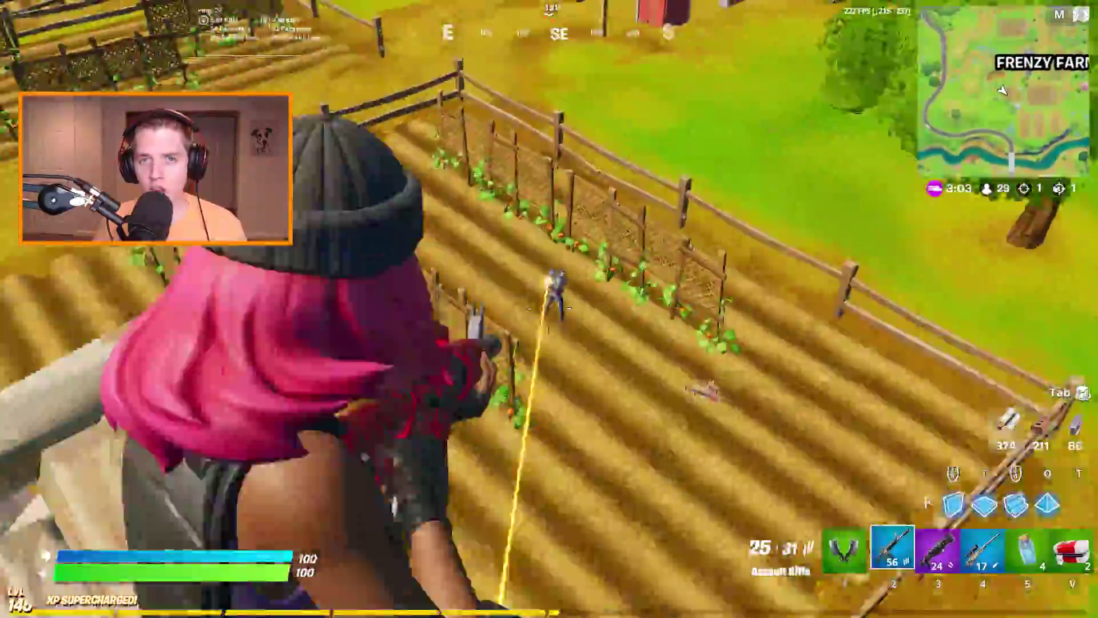
{"action": "left_click", "coordinate": [549, 309]}
{"action": "left_click", "coordinate": [549, 309]}
{"action": "left_click", "coordinate": [549, 308]}
{"action": "left_click", "coordinate": [549, 308]}
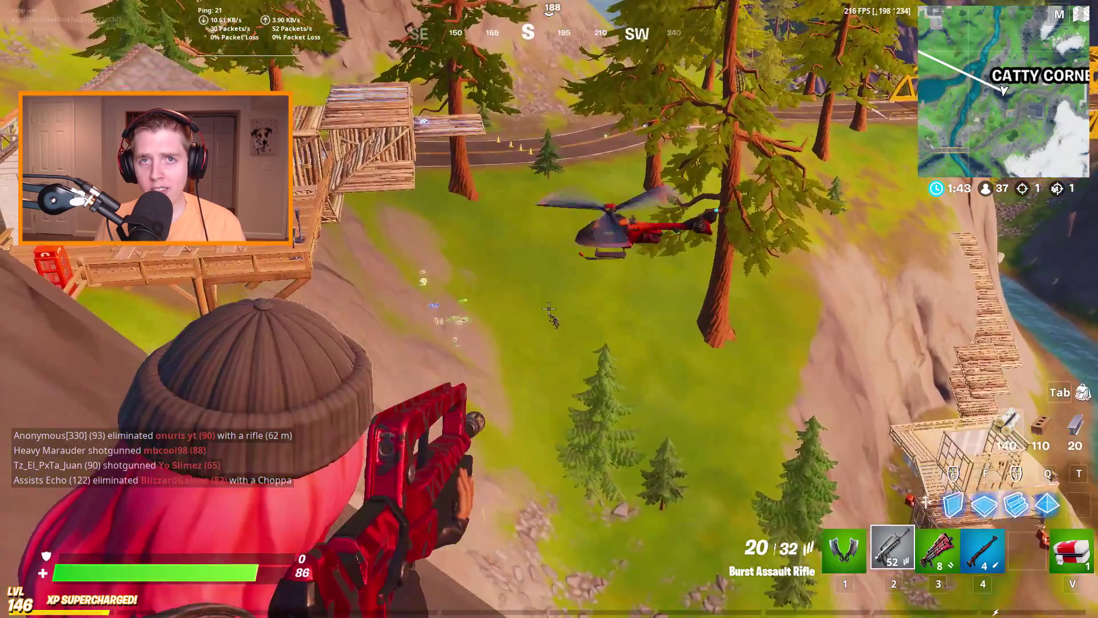
{"action": "left_click", "coordinate": [549, 309]}
{"action": "left_click", "coordinate": [549, 309]}
{"action": "left_click", "coordinate": [549, 309]}
{"action": "left_click", "coordinate": [549, 309]}
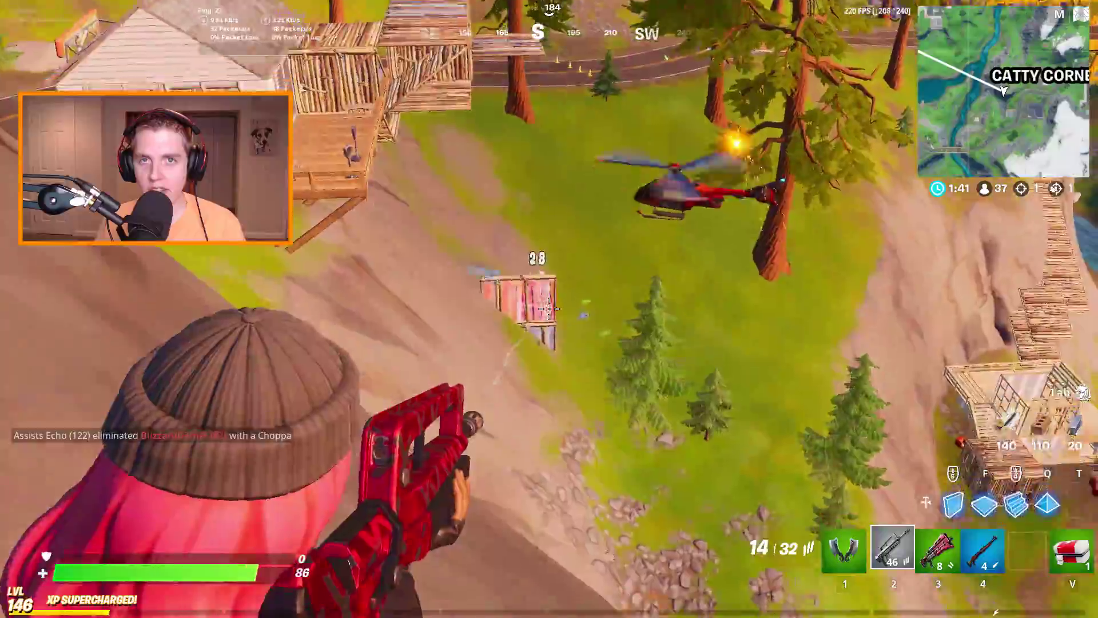
{"action": "left_click", "coordinate": [548, 308]}
{"action": "left_click", "coordinate": [548, 309]}
{"action": "key", "text": "r"}
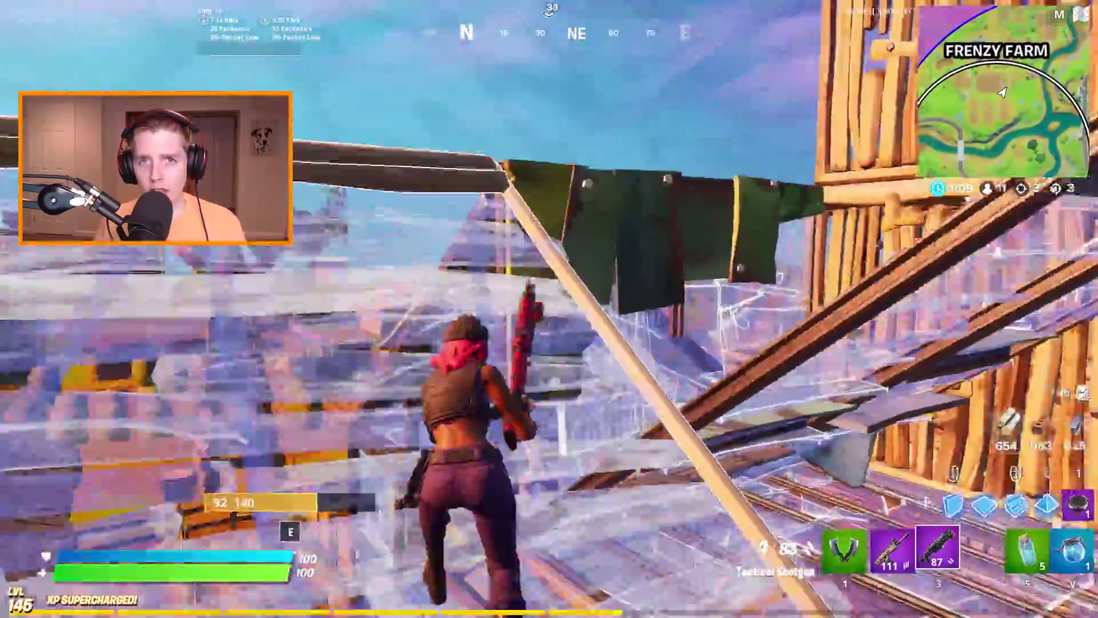
{"action": "left_click", "coordinate": [548, 309]}
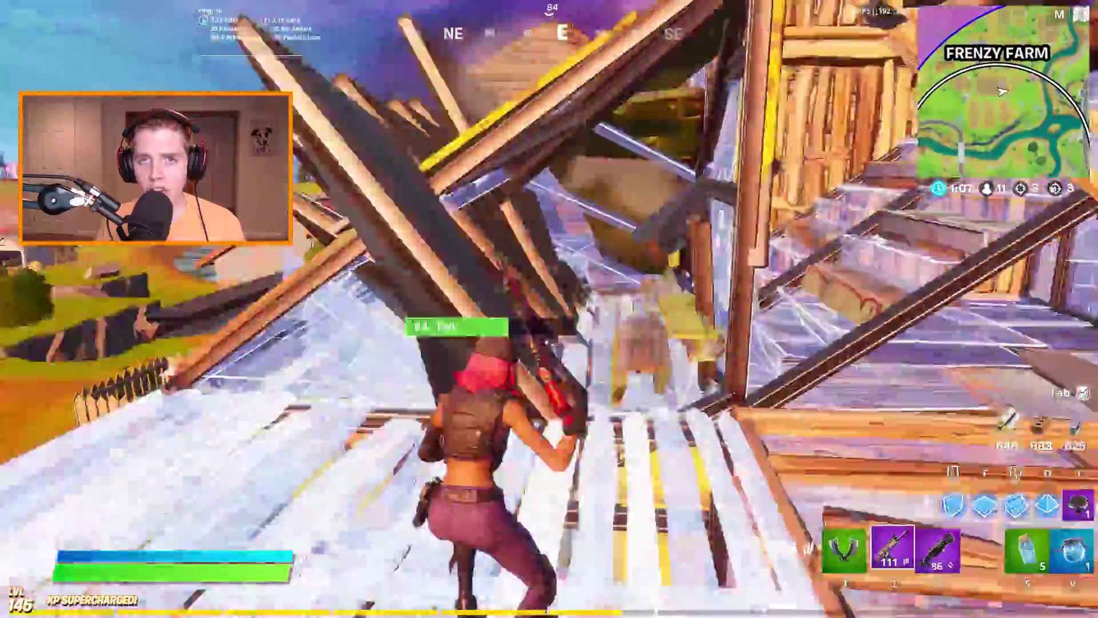
{"action": "key", "text": "1"}
{"action": "key", "text": "3"}
{"action": "left_click", "coordinate": [549, 309]}
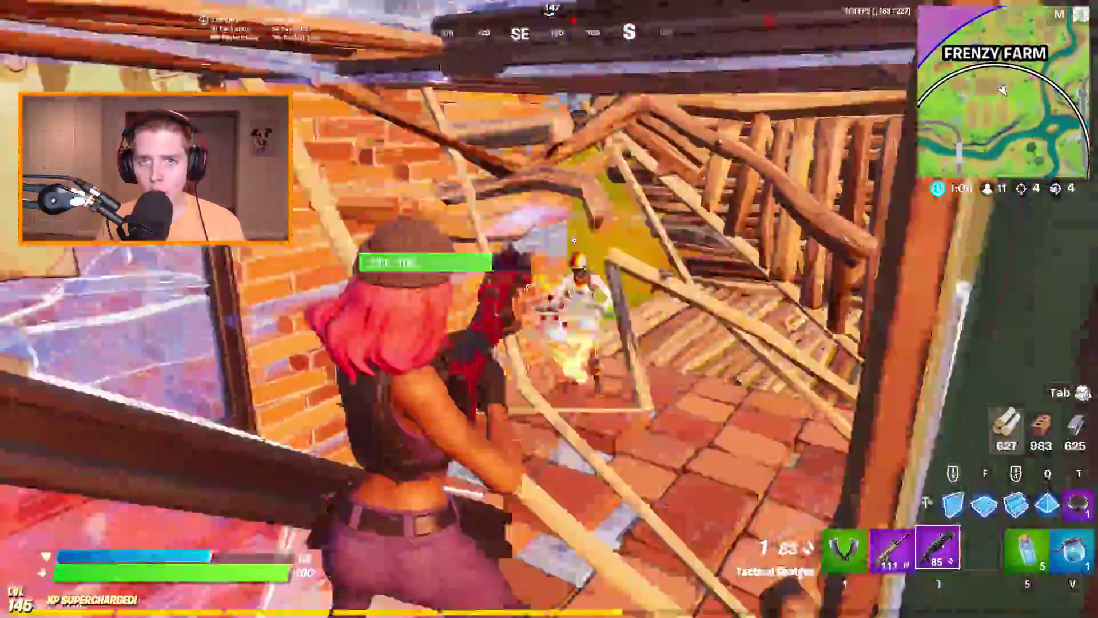
{"action": "left_click", "coordinate": [548, 309]}
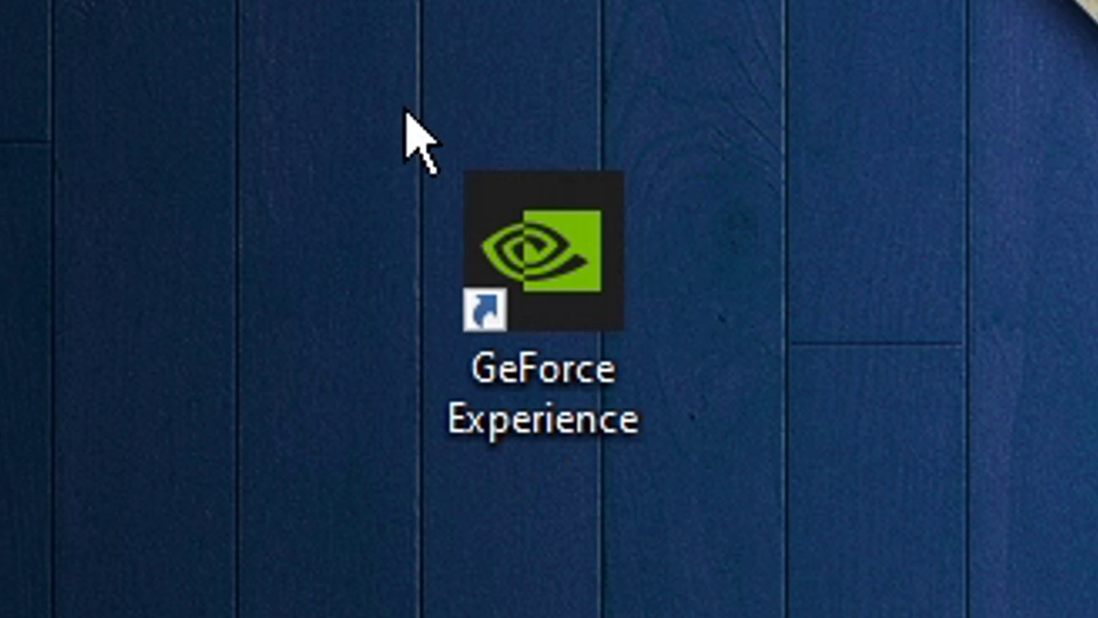
- Open GeForce Experience from the desktop and check for updates to the GeForce Game Ready Driver
{"action": "double_click", "coordinate": [534, 294]}
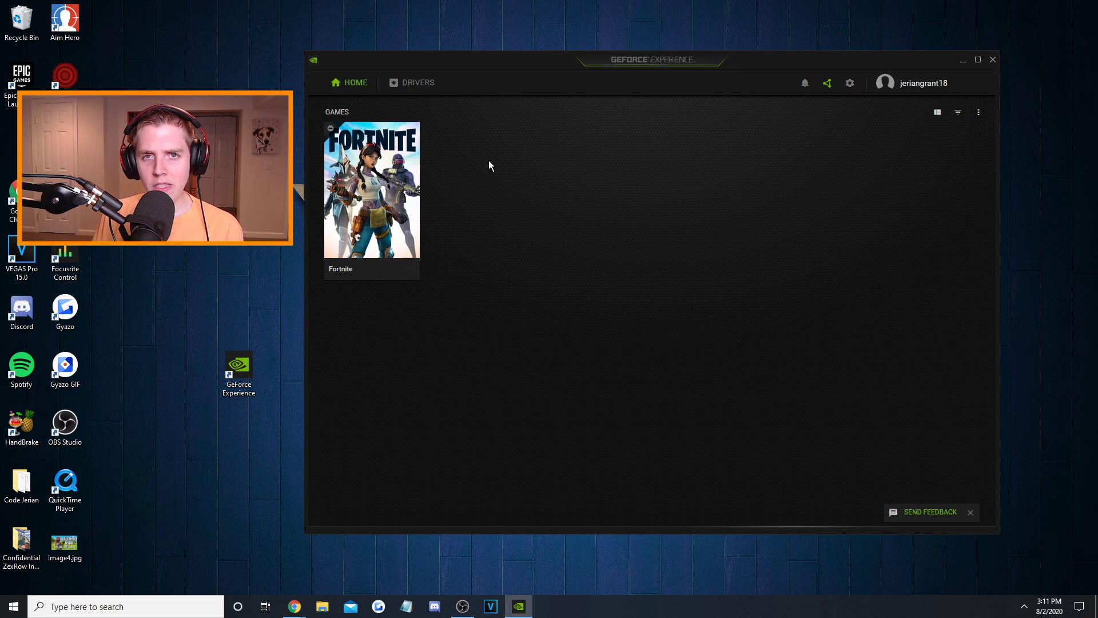
{"action": "left_click", "coordinate": [395, 85]}
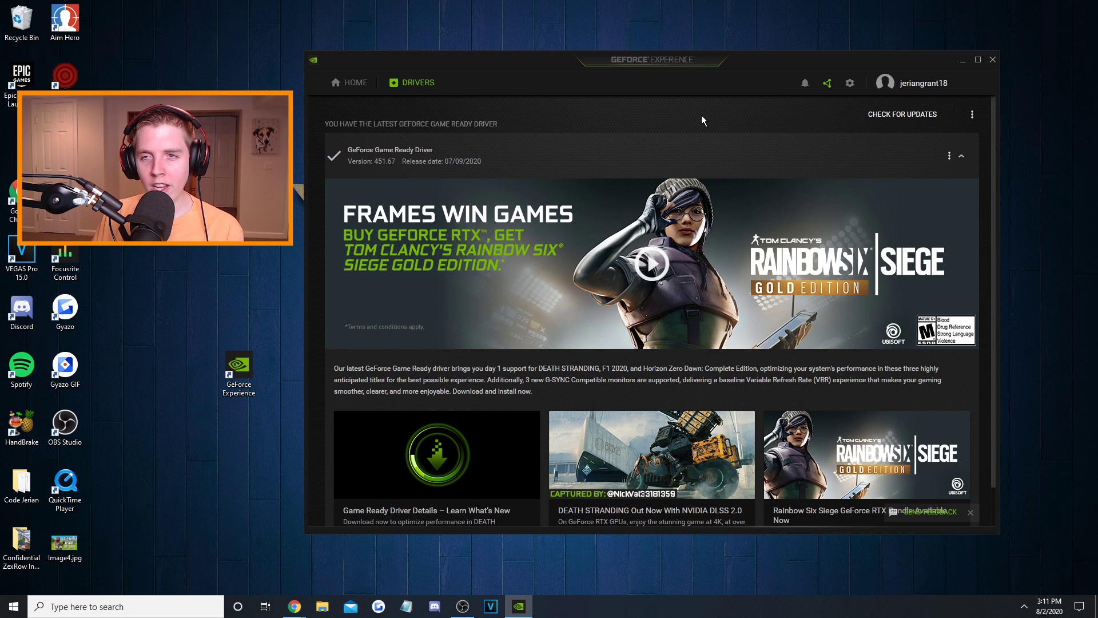
{"action": "left_click", "coordinate": [897, 118]}
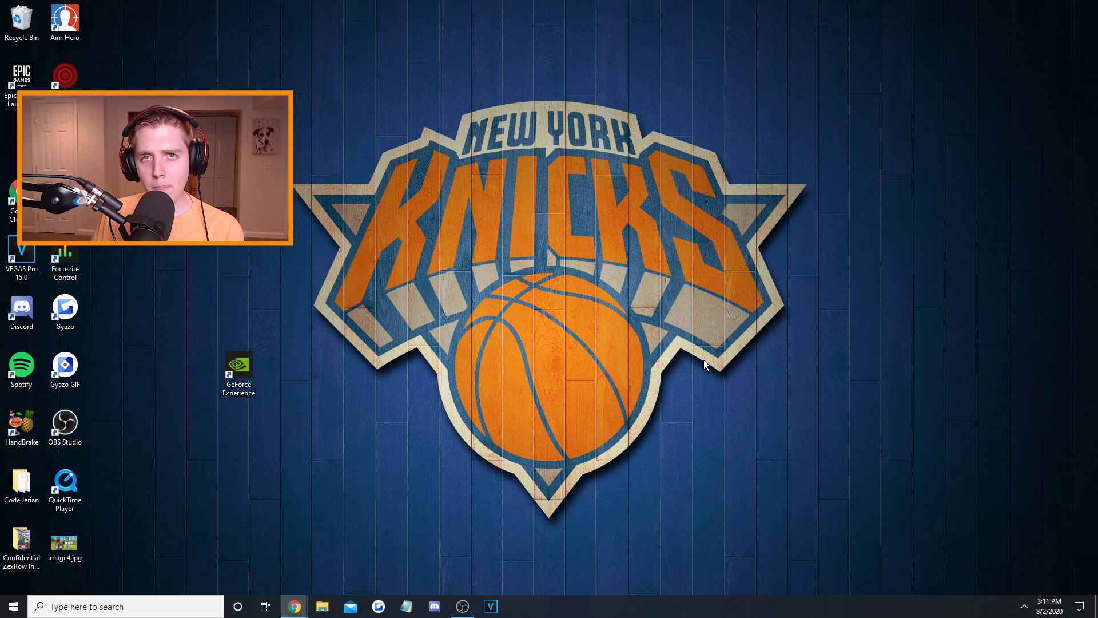
- Search Windows for "windows update" and open the Check for updates system settings
{"action": "left_click", "coordinate": [89, 607]}
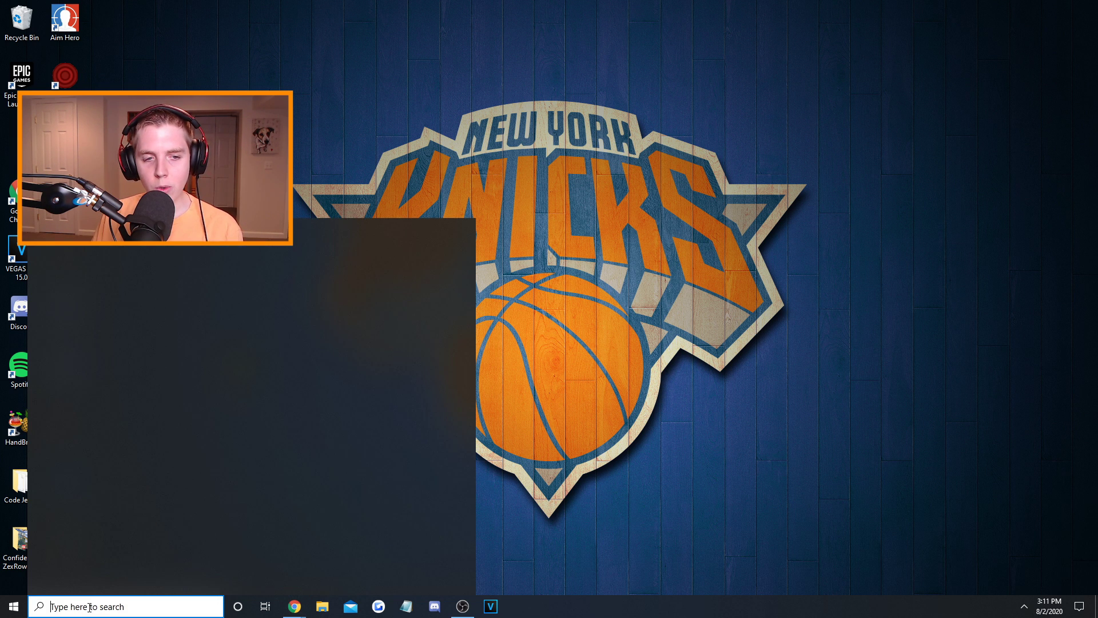
{"action": "type", "text": "windows "}
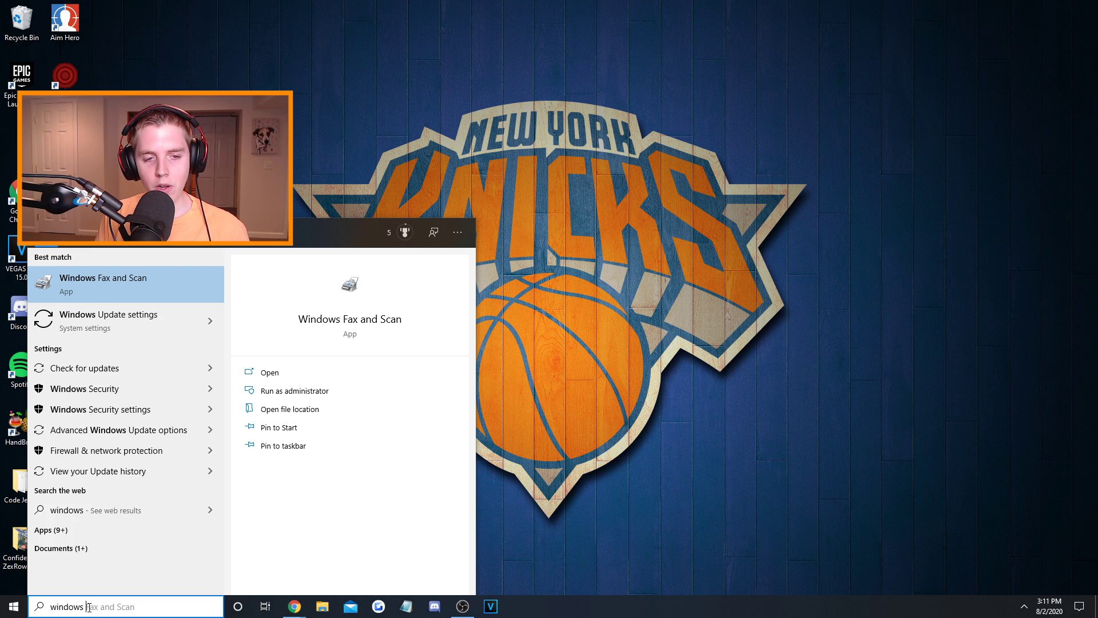
{"action": "type", "text": "update"}
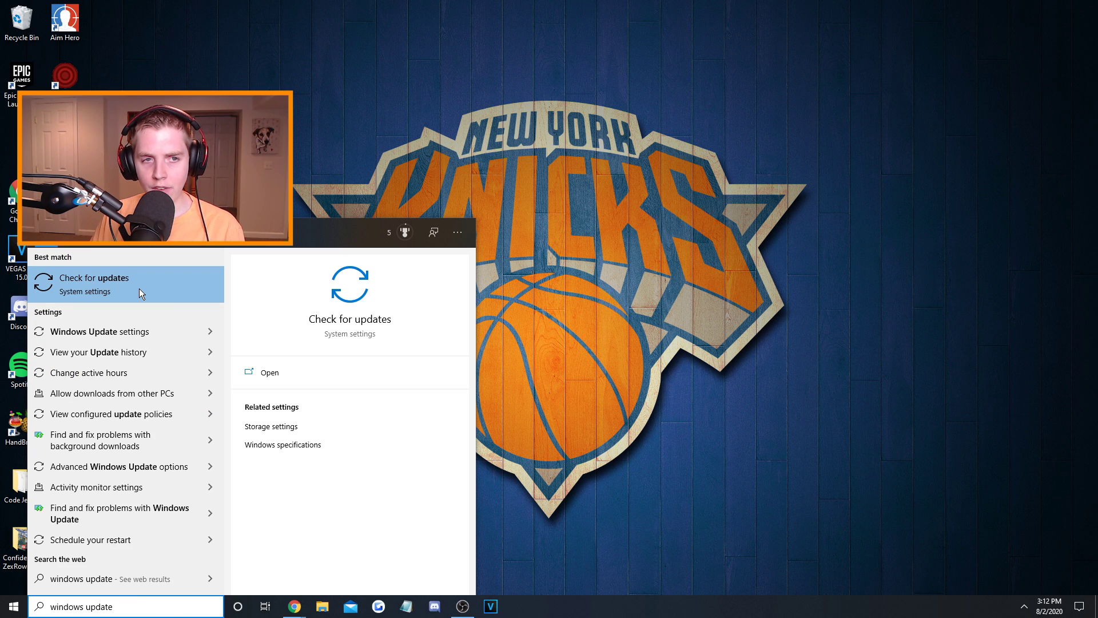
{"action": "left_click", "coordinate": [139, 288]}
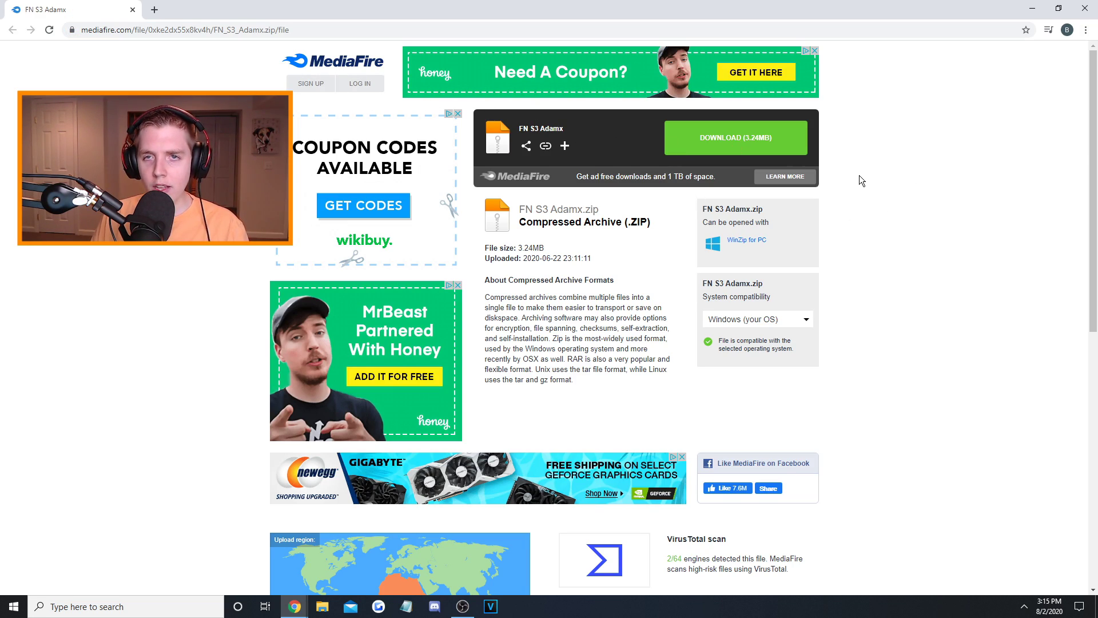
- Download FN S3 Adamx.zip from MediaFire and browse the archive to the Optimizations folder inside FN Season 3 Adamx FPS Boost Pack, 1-Registry Optimizations
{"action": "left_click", "coordinate": [695, 148]}
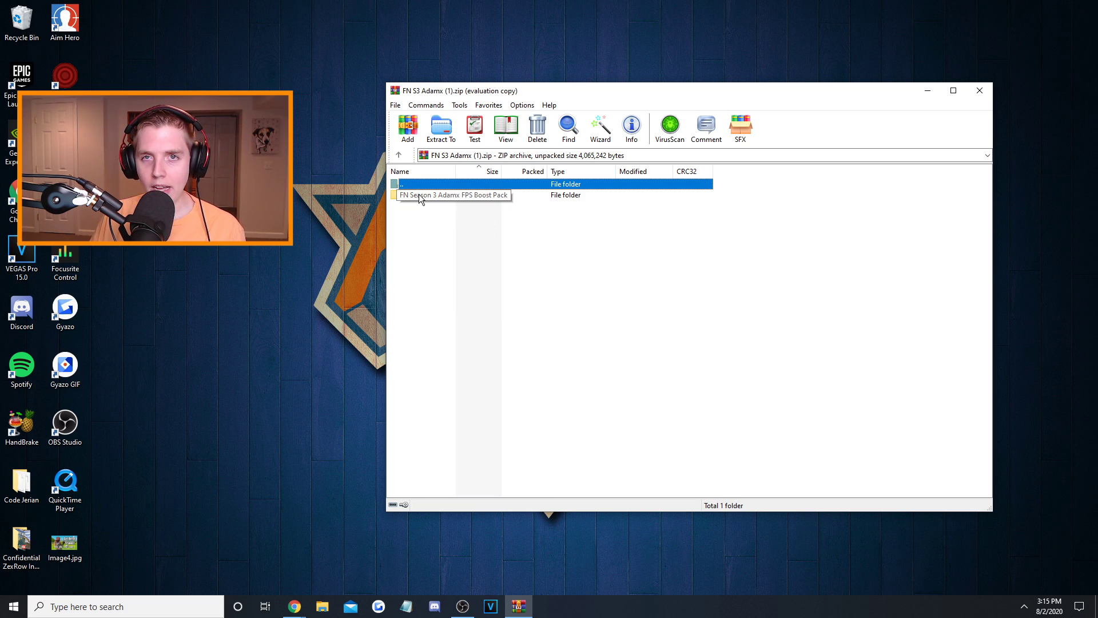
{"action": "left_click", "coordinate": [422, 197]}
{"action": "double_click", "coordinate": [424, 198]}
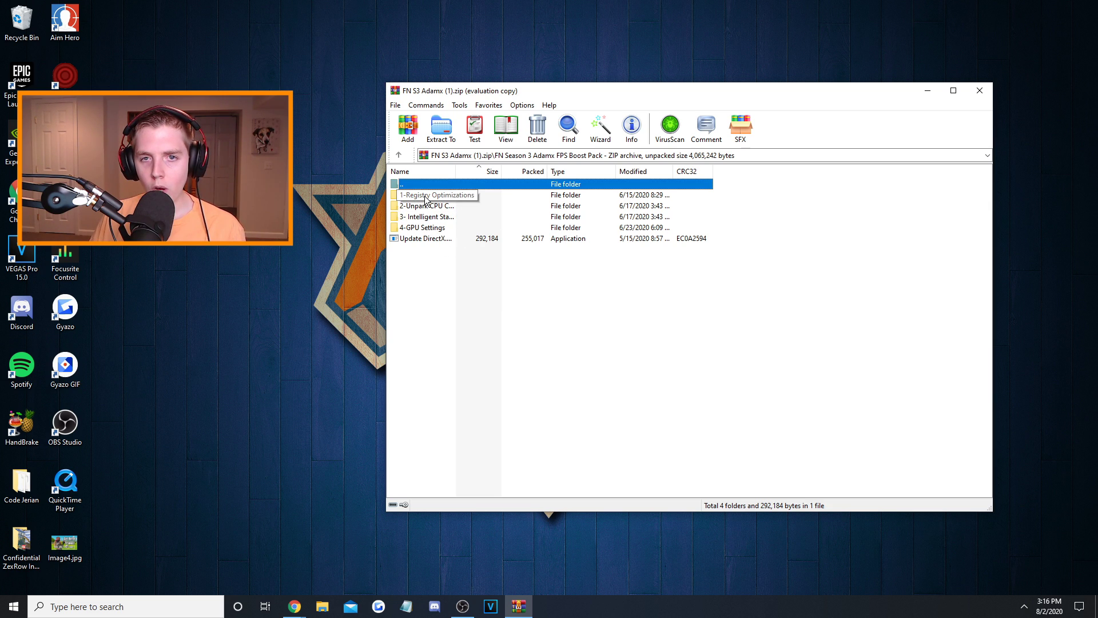
{"action": "double_click", "coordinate": [426, 198]}
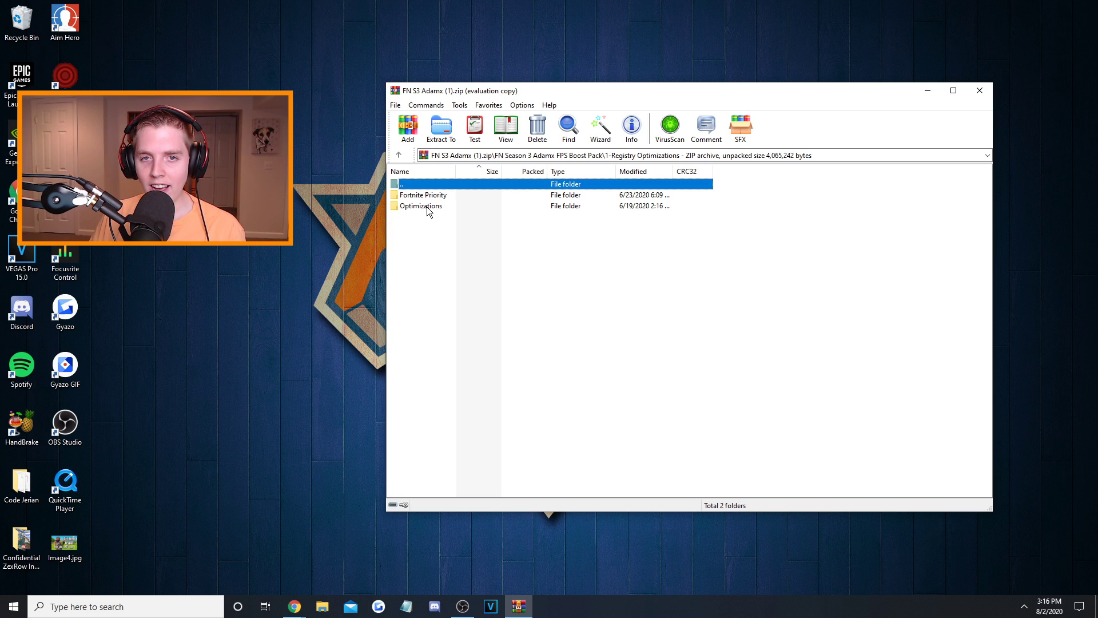
{"action": "double_click", "coordinate": [423, 206]}
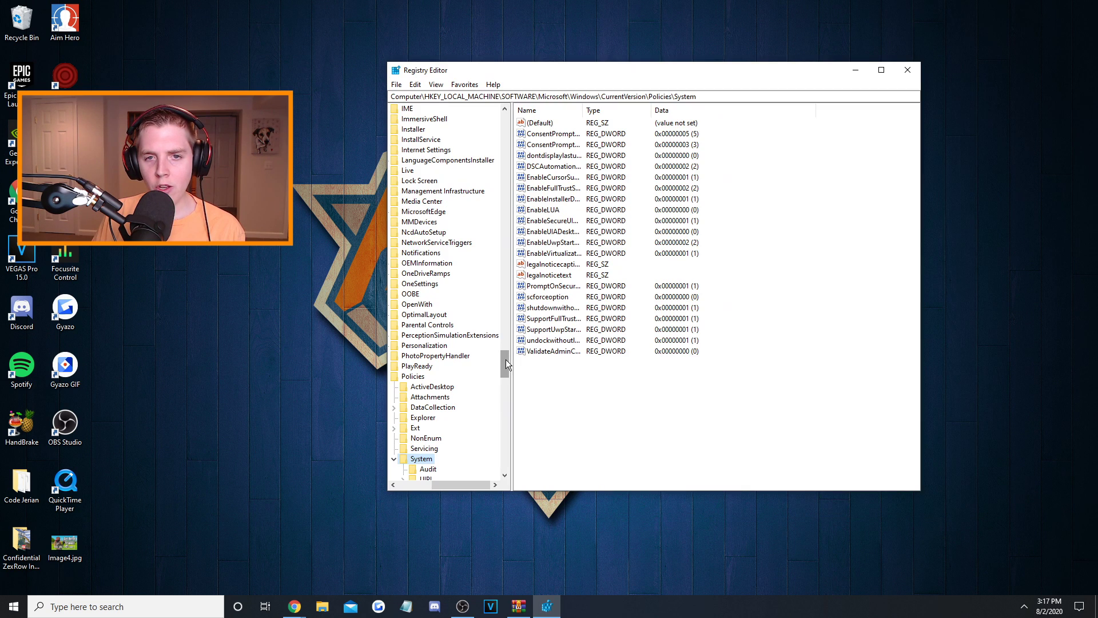
{"action": "mouse_move", "coordinate": [506, 359]}
{"action": "left_mouse_down"}
{"action": "mouse_move", "coordinate": [503, 313]}
{"action": "mouse_move", "coordinate": [503, 387]}
{"action": "mouse_move", "coordinate": [507, 351]}
{"action": "left_mouse_up"}
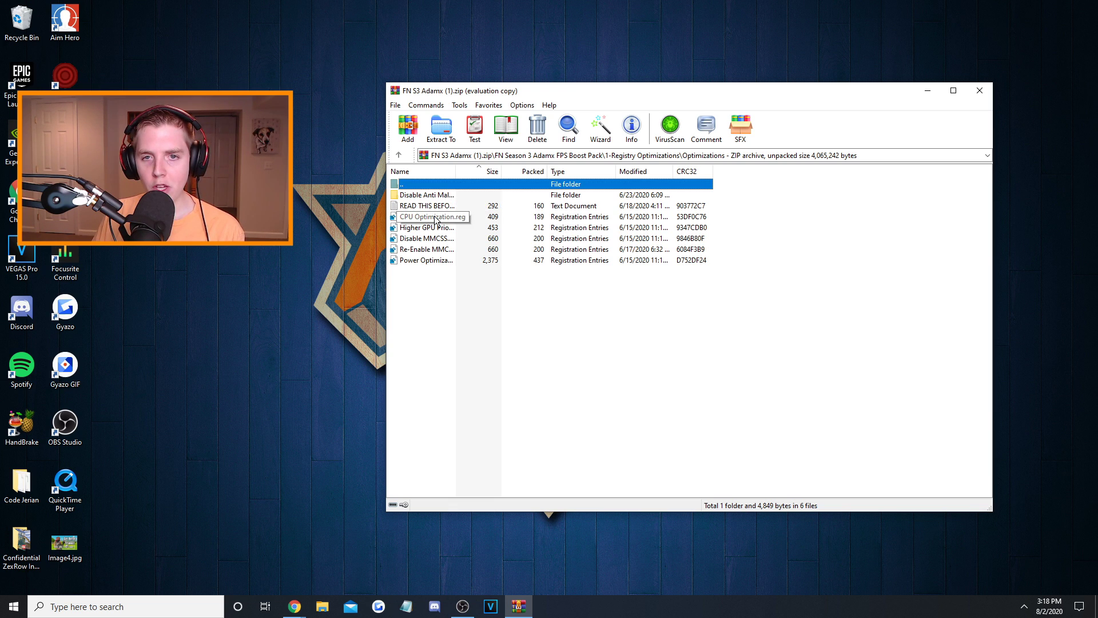
- Run CPU Optimization.reg from the archive and add its keys and values to the registry
{"action": "double_click", "coordinate": [436, 218]}
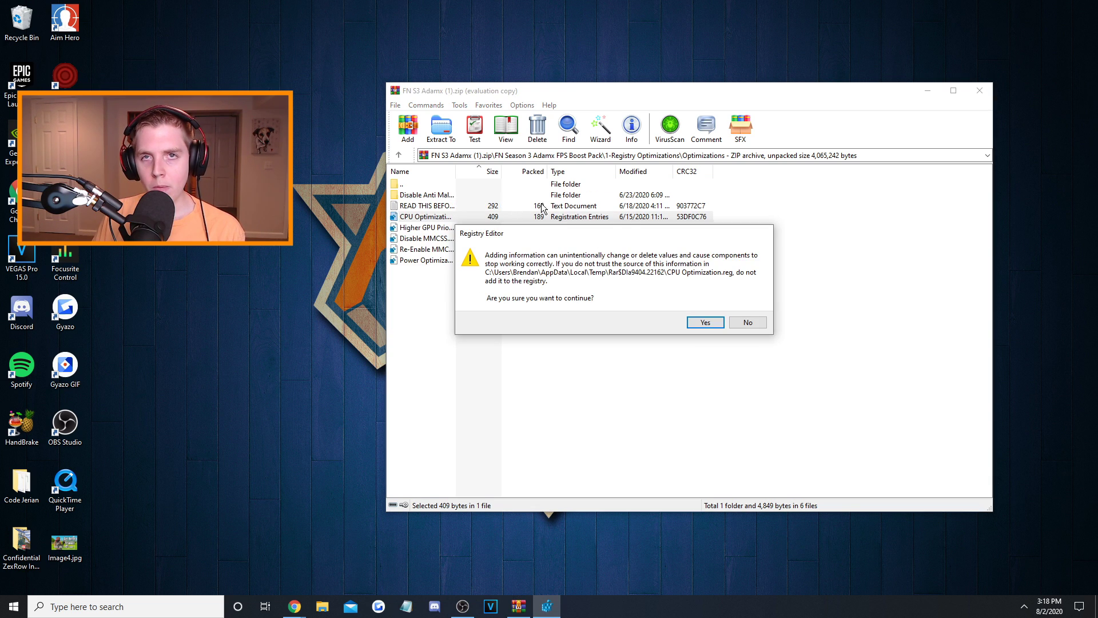
{"action": "left_click", "coordinate": [704, 323]}
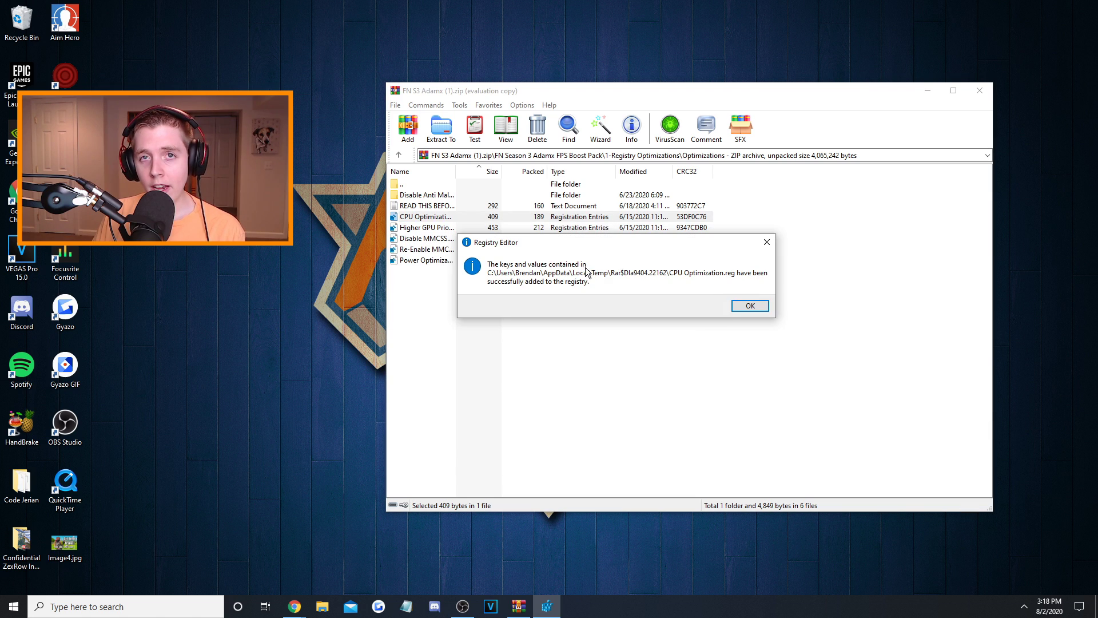
{"action": "left_click", "coordinate": [747, 307]}
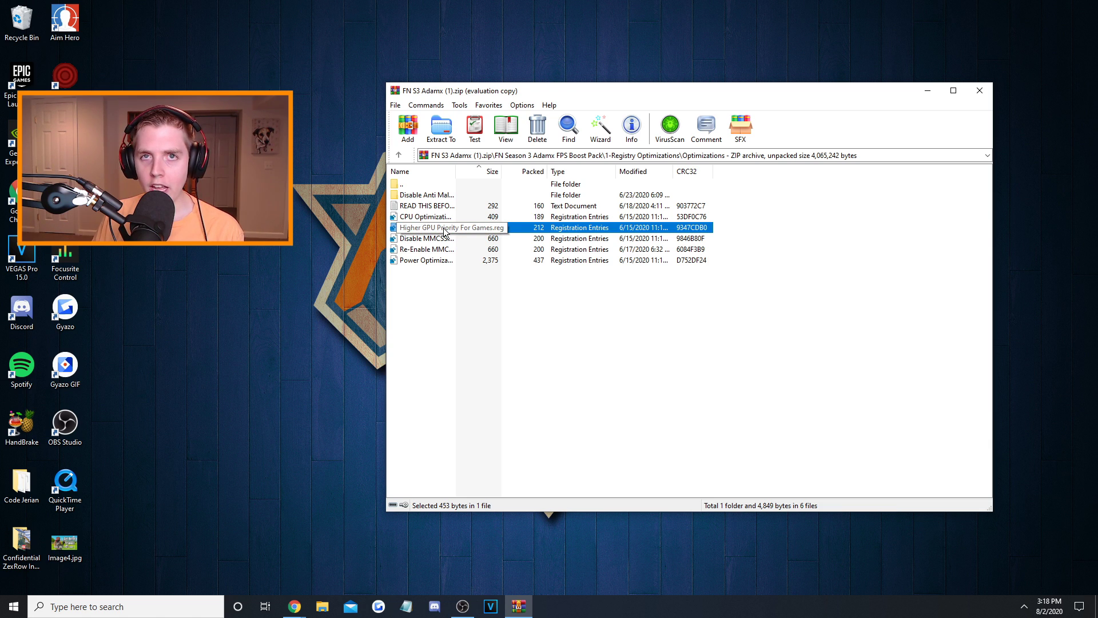
- Run Higher GPU Priority For Games.reg and add its keys and values to the registry
{"action": "double_click", "coordinate": [432, 227]}
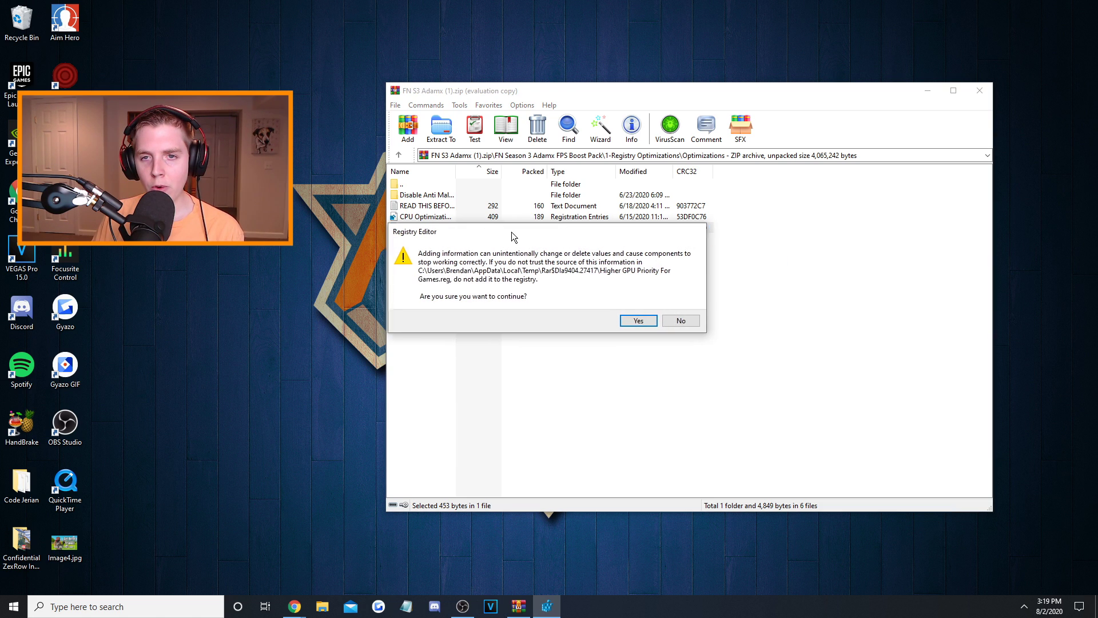
{"action": "left_click", "coordinate": [705, 319]}
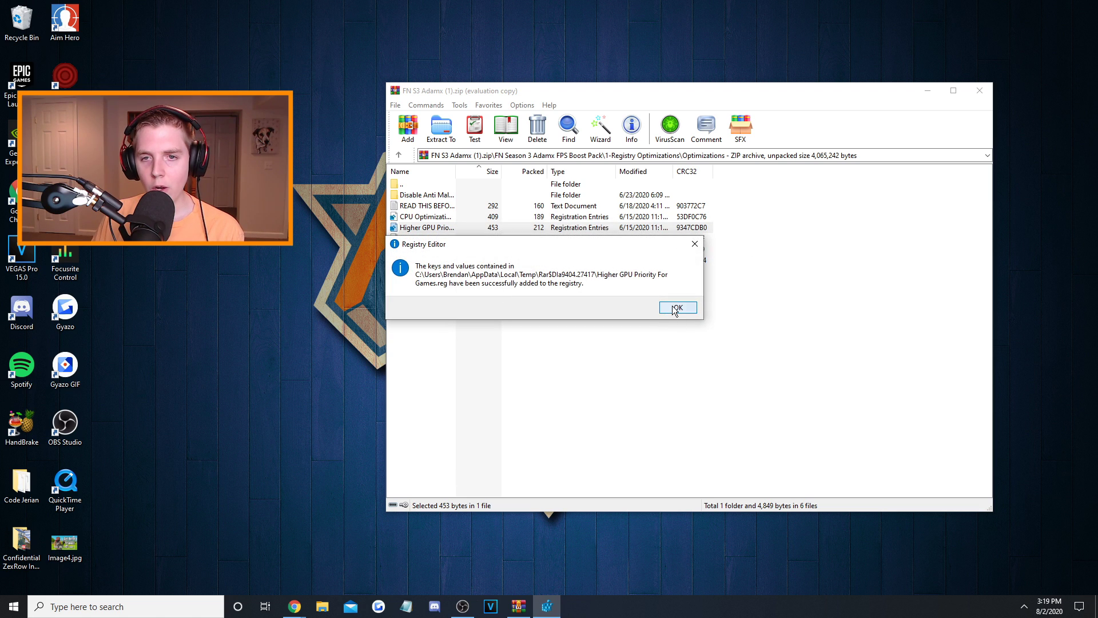
{"action": "left_click", "coordinate": [674, 310]}
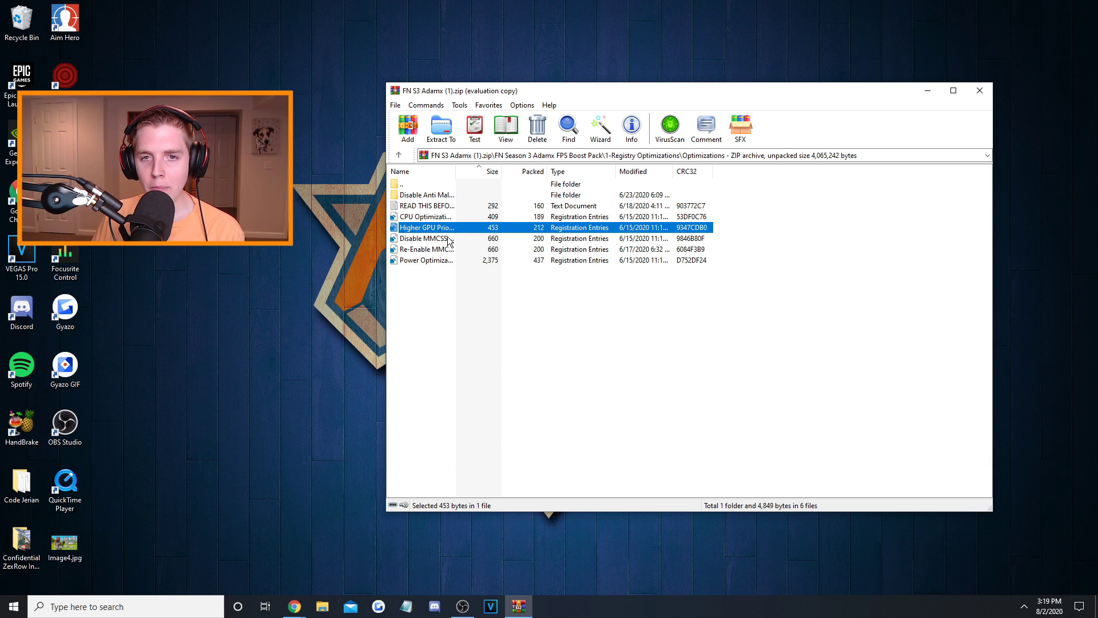
- Look over the Disable MMCSS, Re-Enable MMCSS and power optimization registry files in the Optimizations folder
{"action": "left_click", "coordinate": [469, 238]}
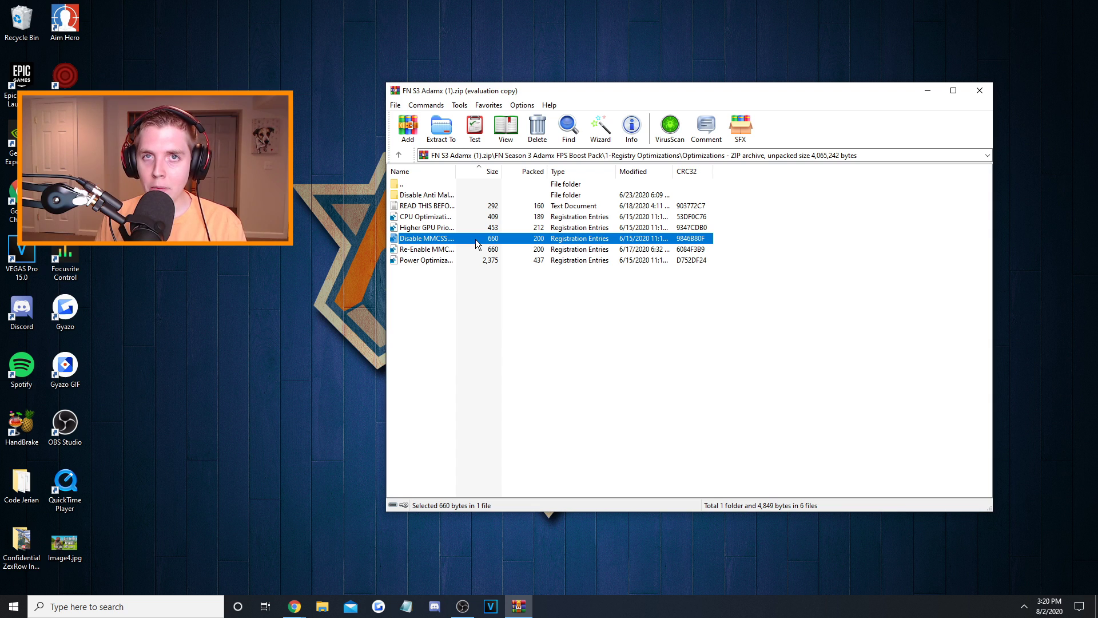
{"action": "left_click", "coordinate": [436, 250]}
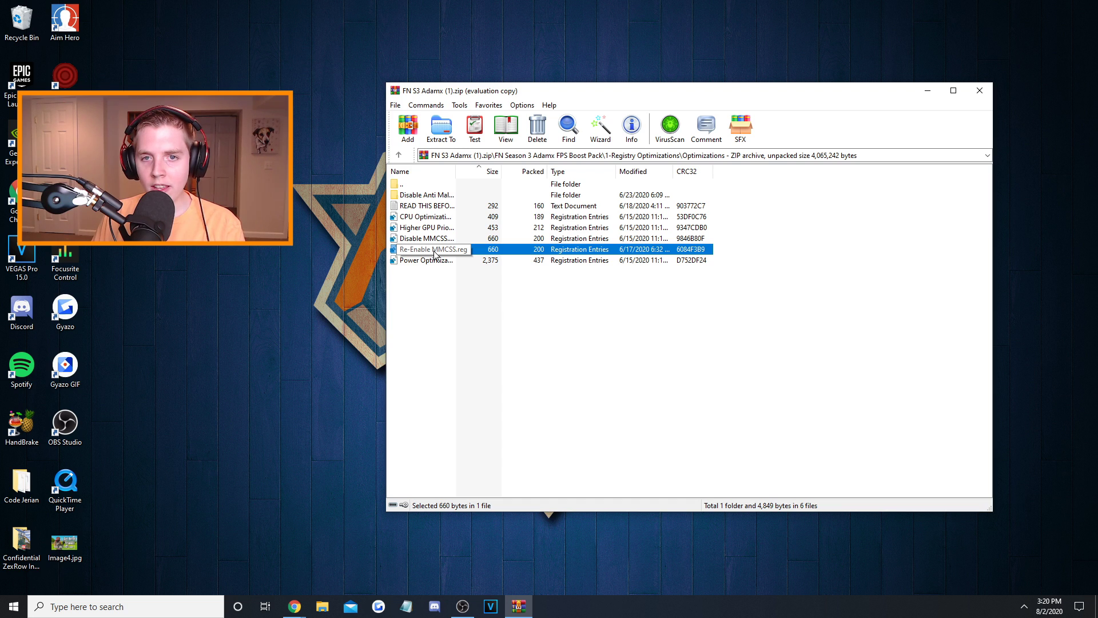
{"action": "left_click", "coordinate": [451, 262]}
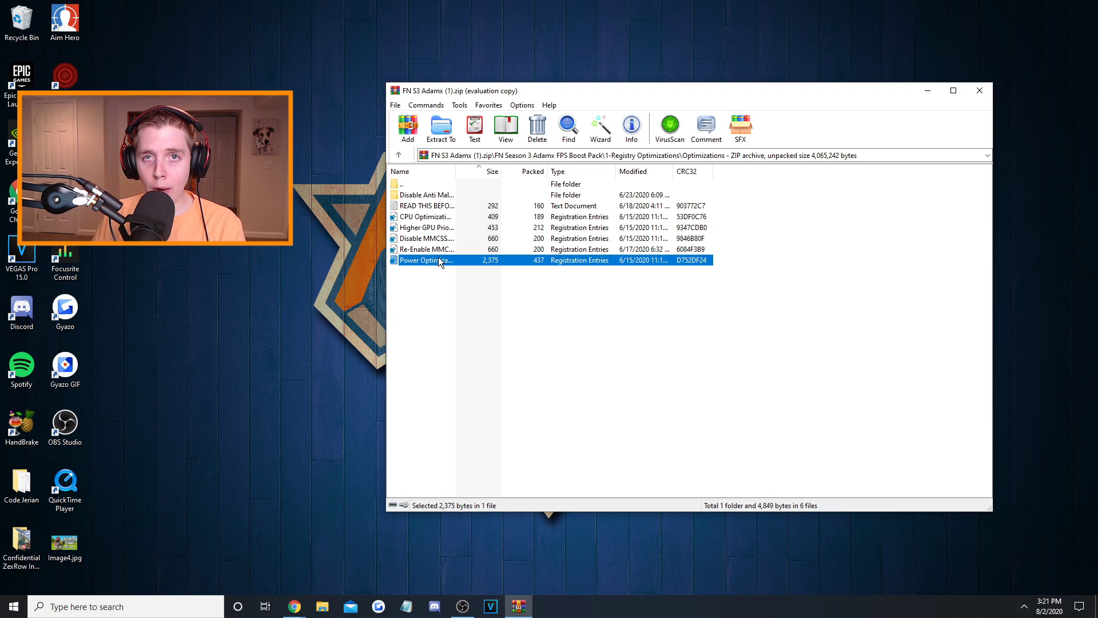
- Run Power Optimizations.reg, add its keys and values to the registry, and look over the High performance plan's advanced power settings
{"action": "double_click", "coordinate": [440, 259]}
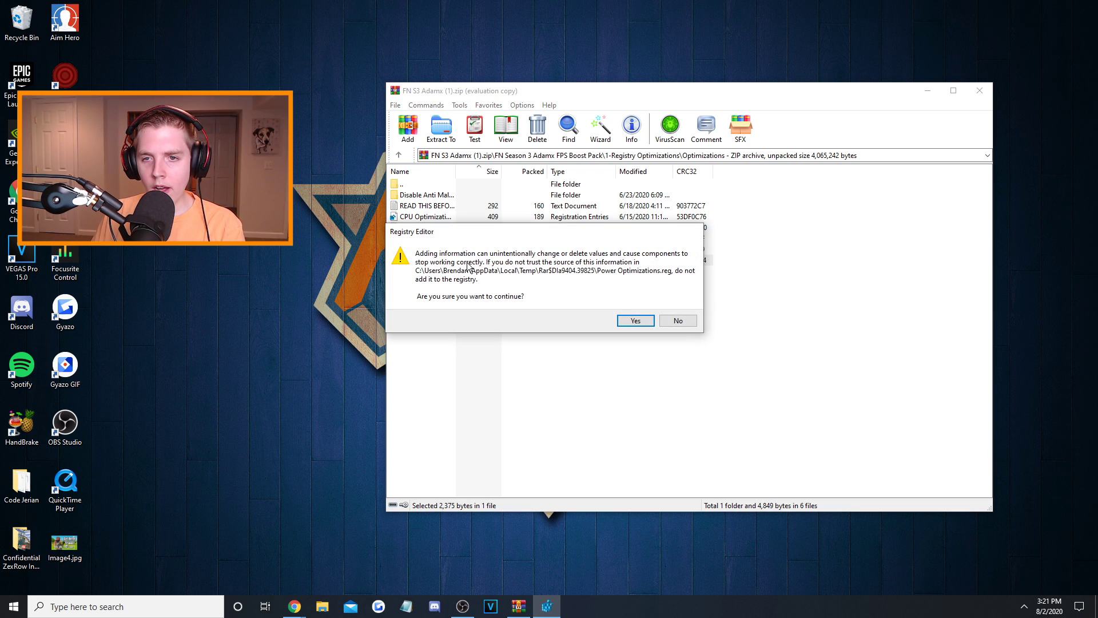
{"action": "left_click", "coordinate": [630, 320]}
{"action": "left_click", "coordinate": [677, 307]}
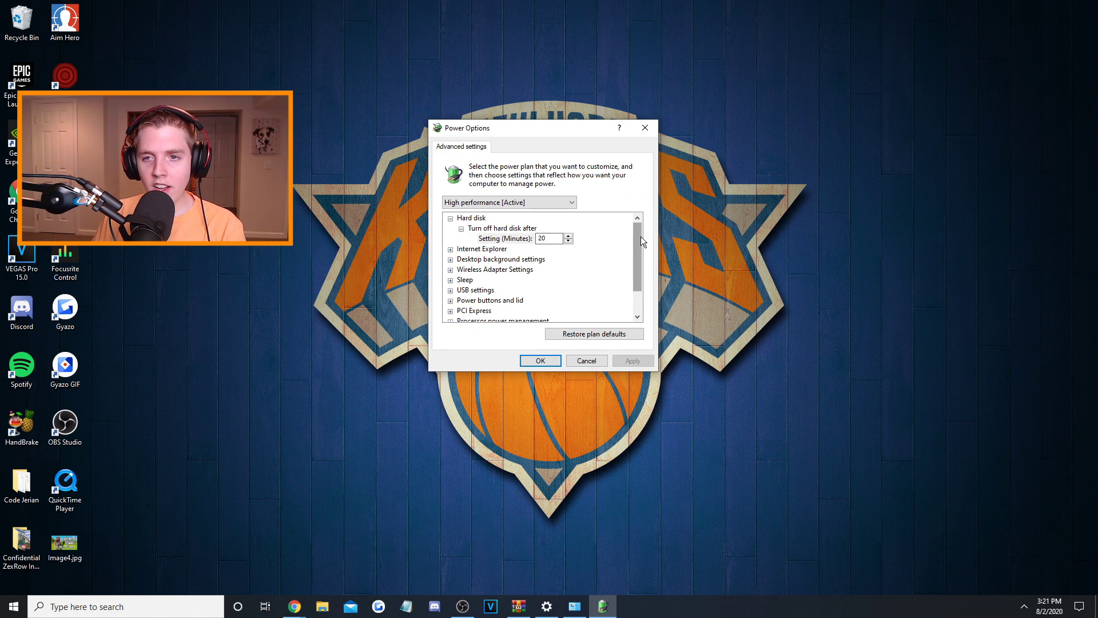
{"action": "left_click_drag", "start_coordinate": [641, 236], "coordinate": [631, 297]}
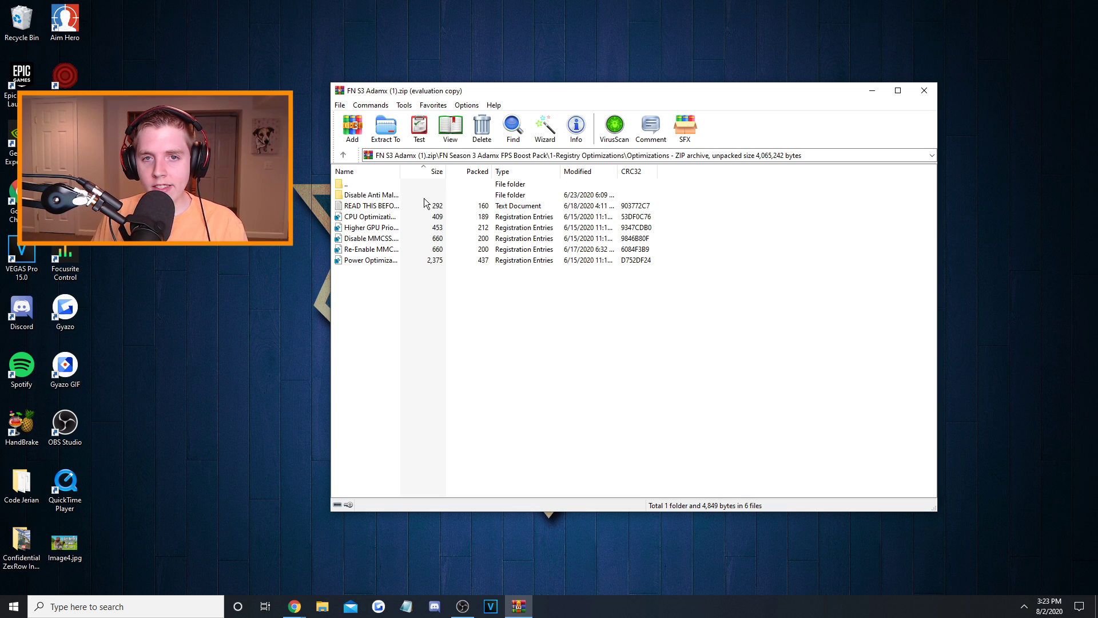
- Run Disable Anti Malware Service Executable.reg from its folder in the archive and add its keys and values to the registry
{"action": "left_click", "coordinate": [381, 197]}
{"action": "double_click", "coordinate": [381, 197]}
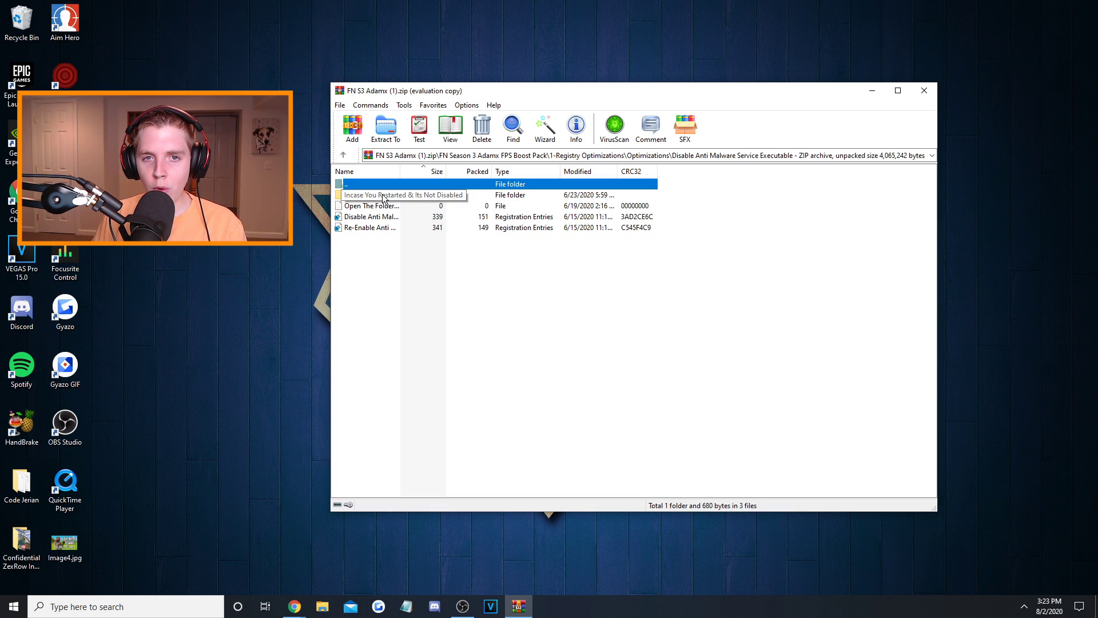
{"action": "double_click", "coordinate": [369, 221]}
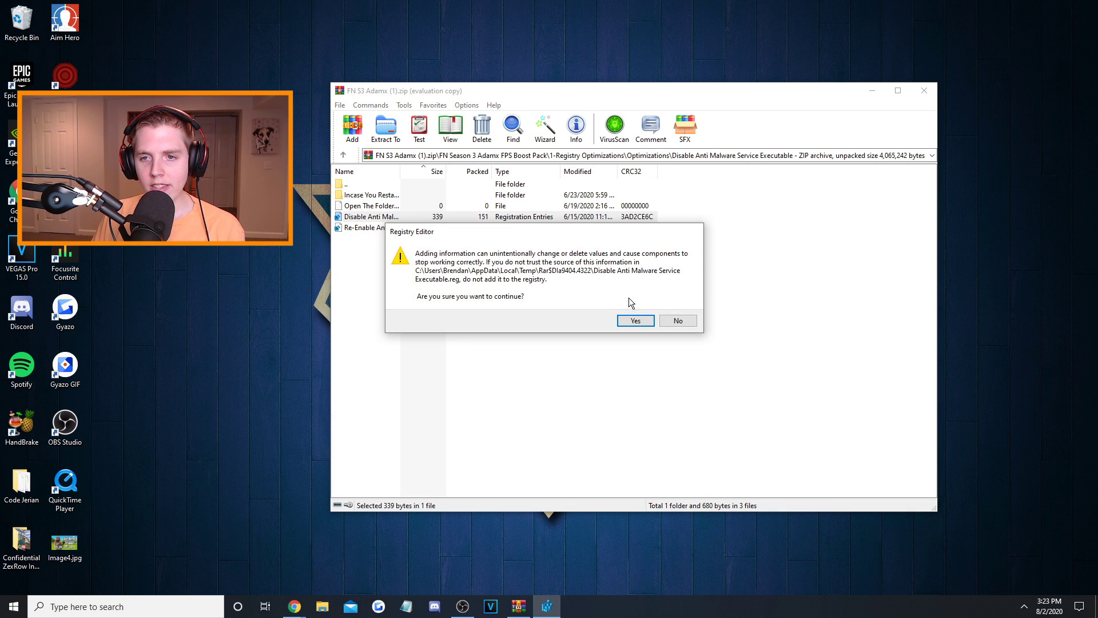
{"action": "left_click", "coordinate": [636, 321]}
{"action": "left_click", "coordinate": [682, 309]}
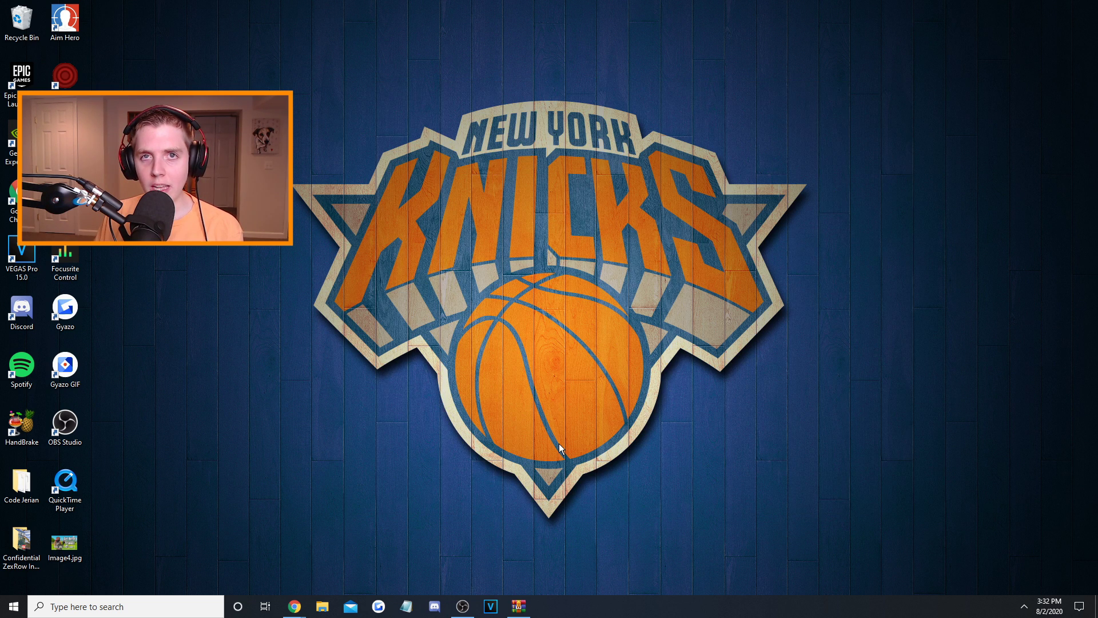
- Open Task Manager to check the running processes
{"action": "right_click", "coordinate": [647, 606]}
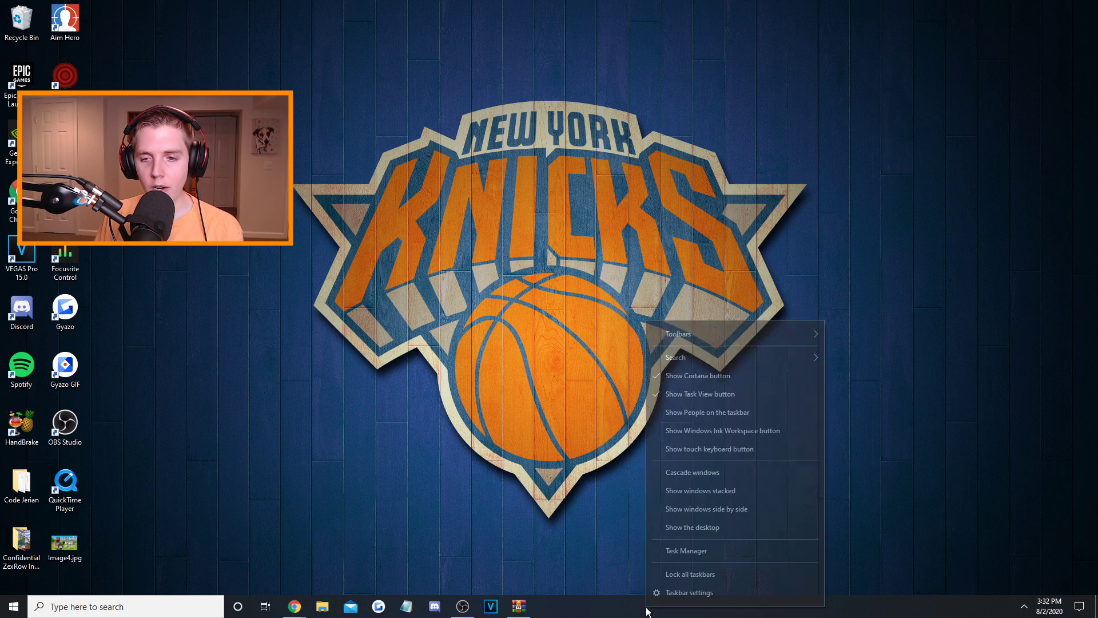
{"action": "left_click", "coordinate": [705, 552]}
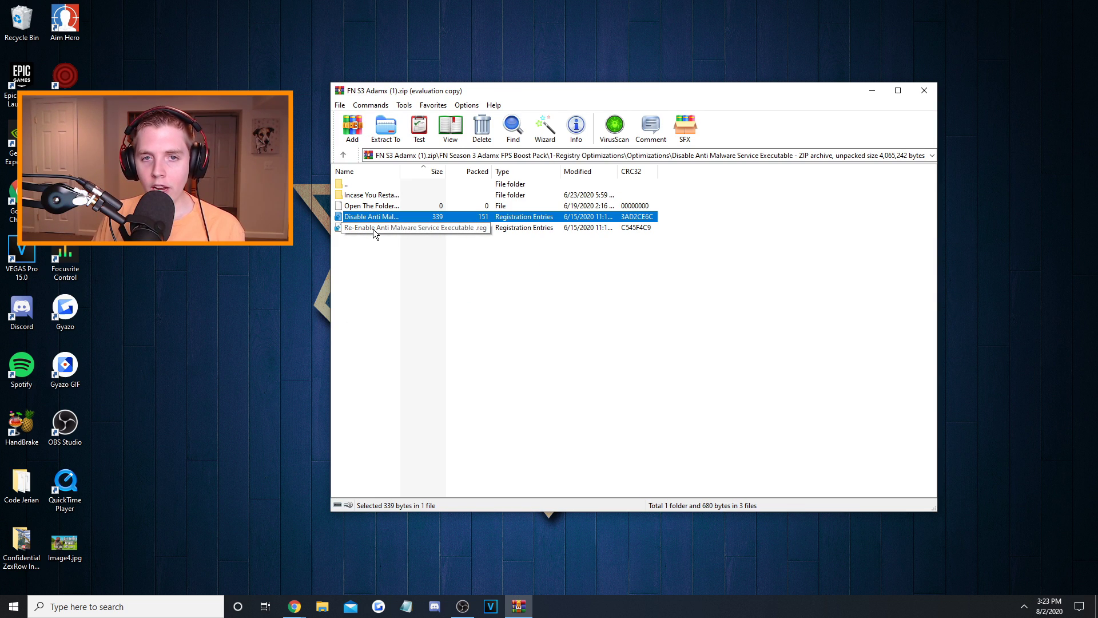
- Run Re-Enable Anti Malware Service Executable .reg from the archive and add its keys and values to the registry
{"action": "double_click", "coordinate": [373, 229]}
{"action": "left_click", "coordinate": [637, 314]}
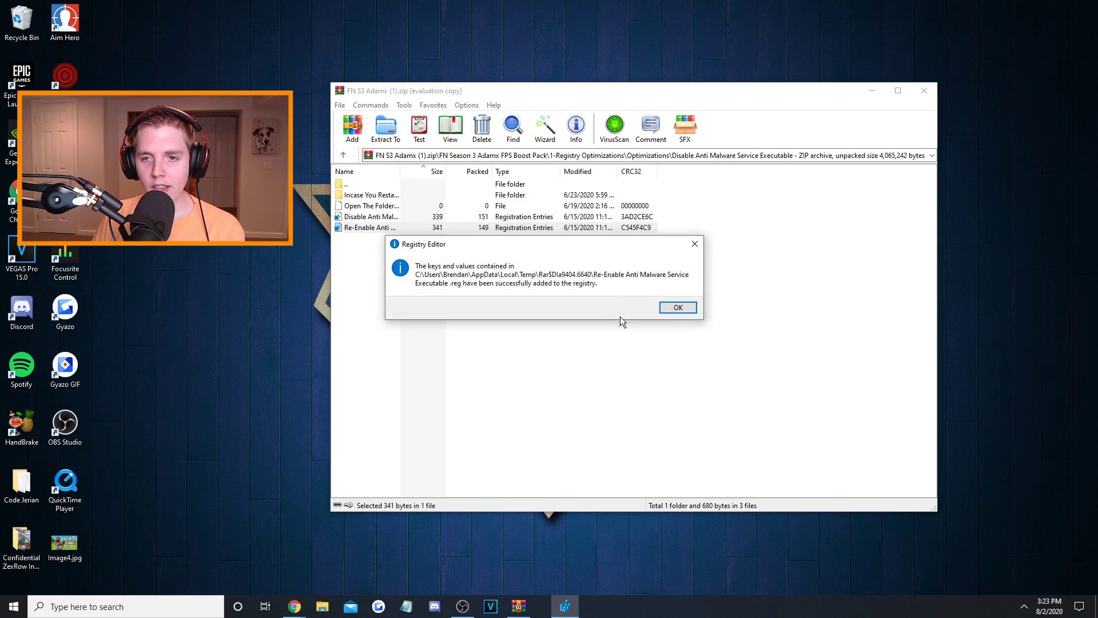
{"action": "key", "text": "Return"}
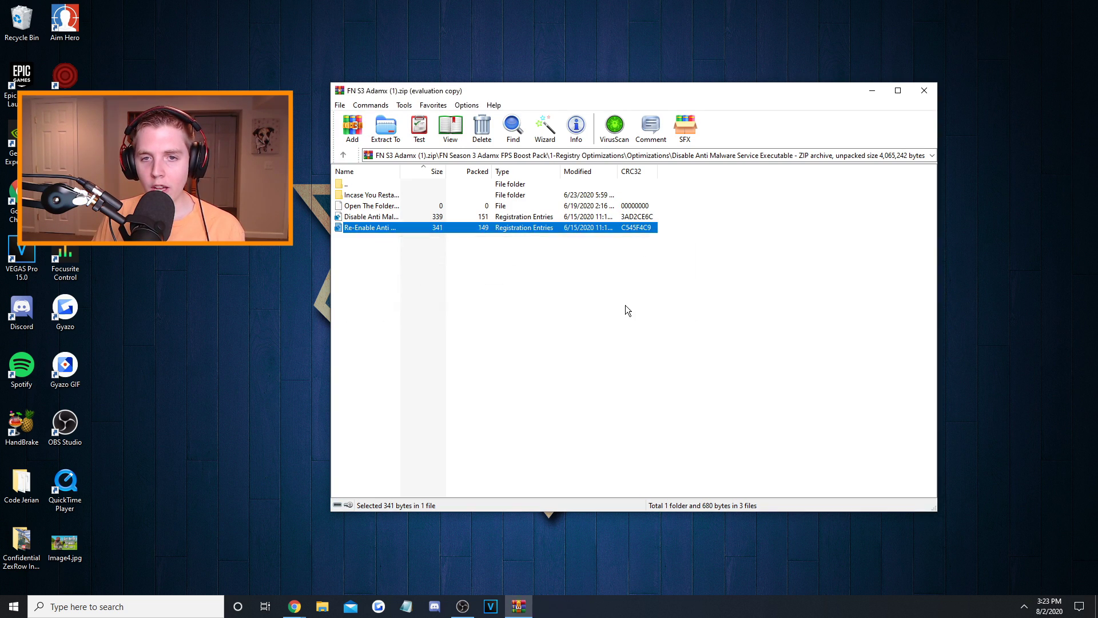
- Open the READ THIS FIRST text document in the archive's Incase You Restarted & Its Not Disabled folder
{"action": "double_click", "coordinate": [386, 196]}
{"action": "double_click", "coordinate": [375, 218]}
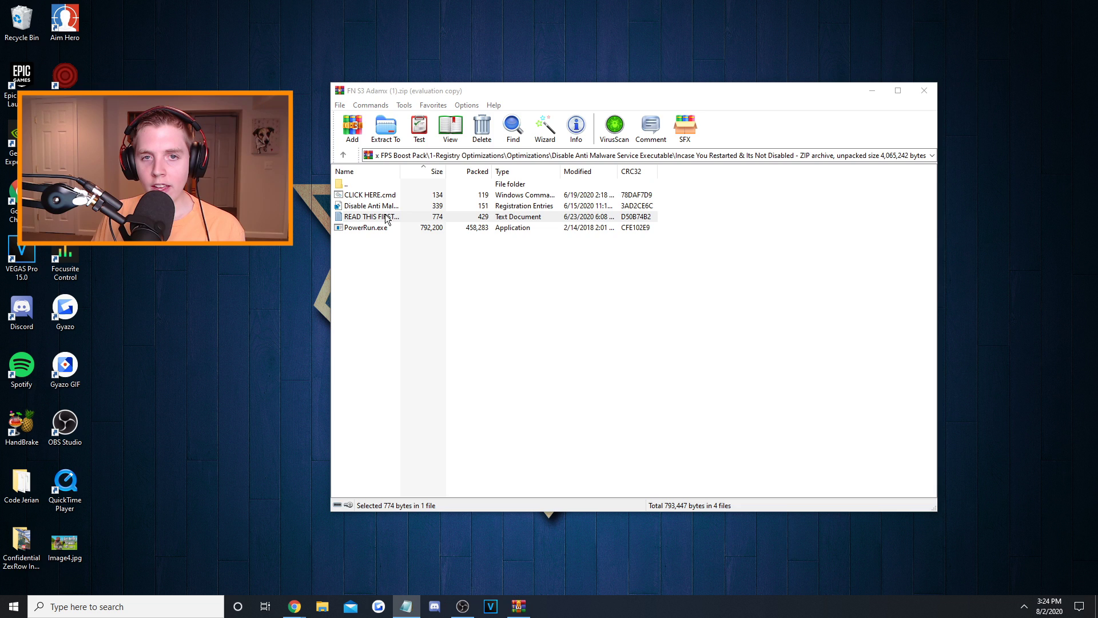
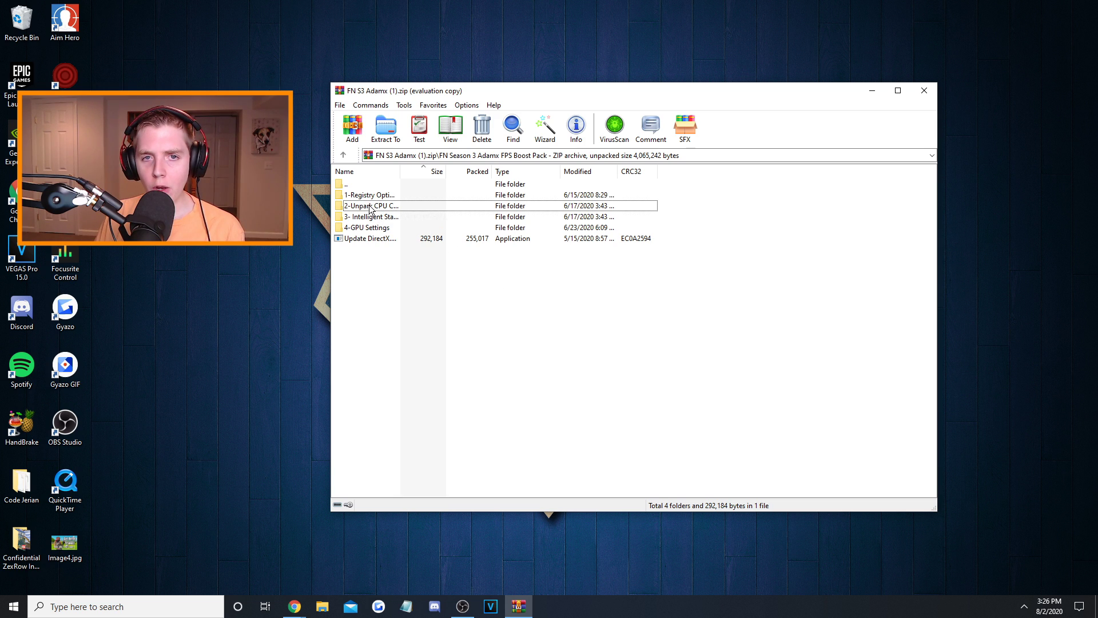
- Open the Park Control folder inside the archive's 2-Unpark CPU Cores & MSI Mode folder
{"action": "left_click", "coordinate": [370, 210]}
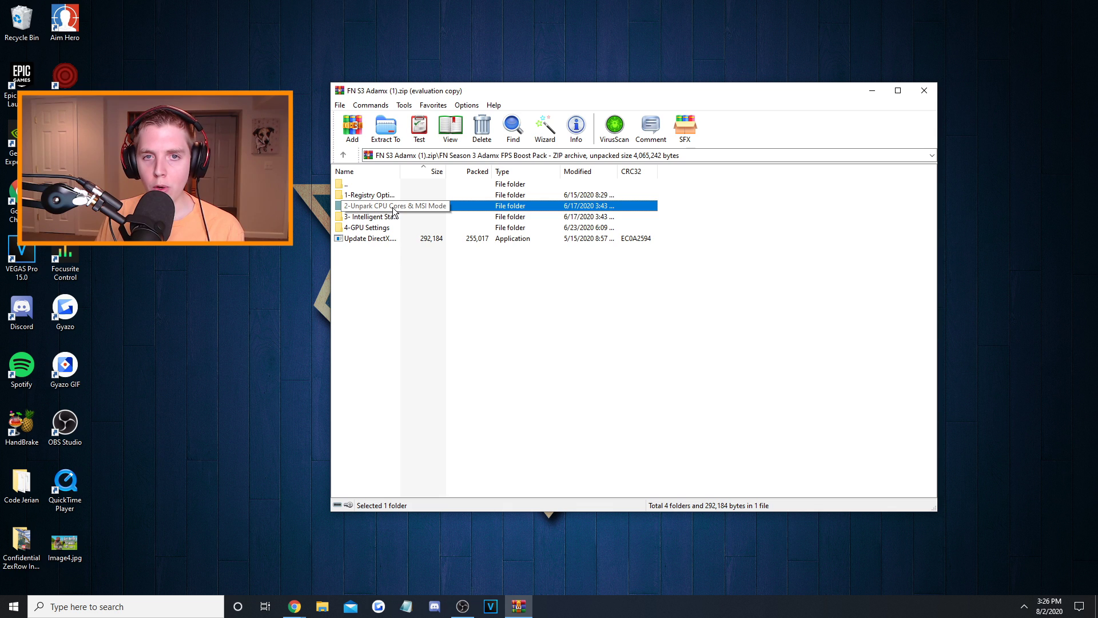
{"action": "double_click", "coordinate": [393, 210]}
{"action": "left_click", "coordinate": [363, 196]}
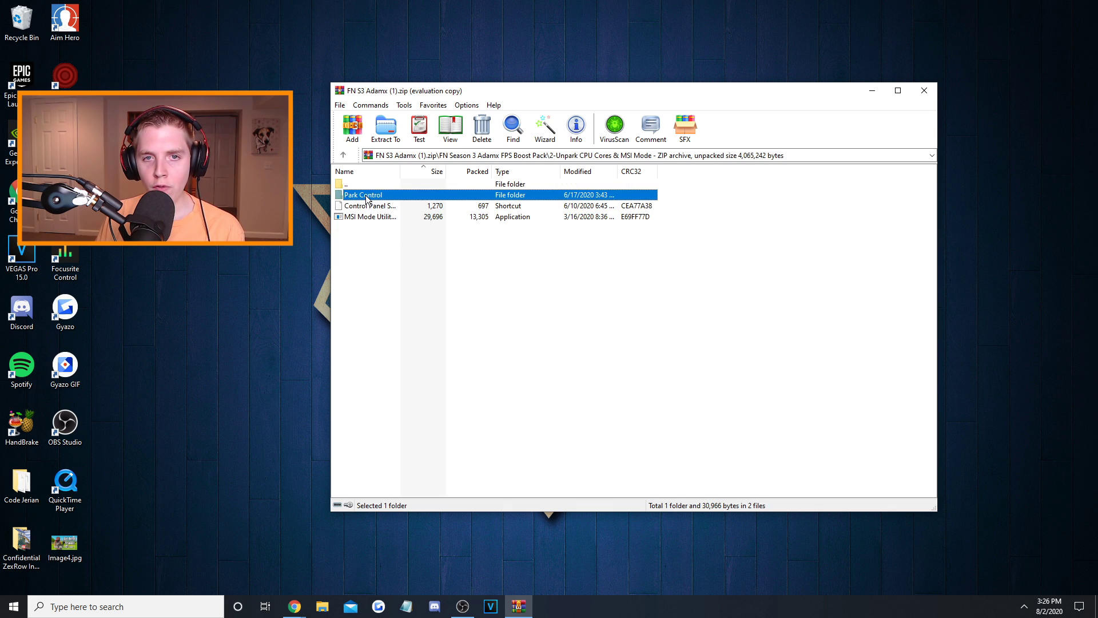
{"action": "double_click", "coordinate": [367, 197]}
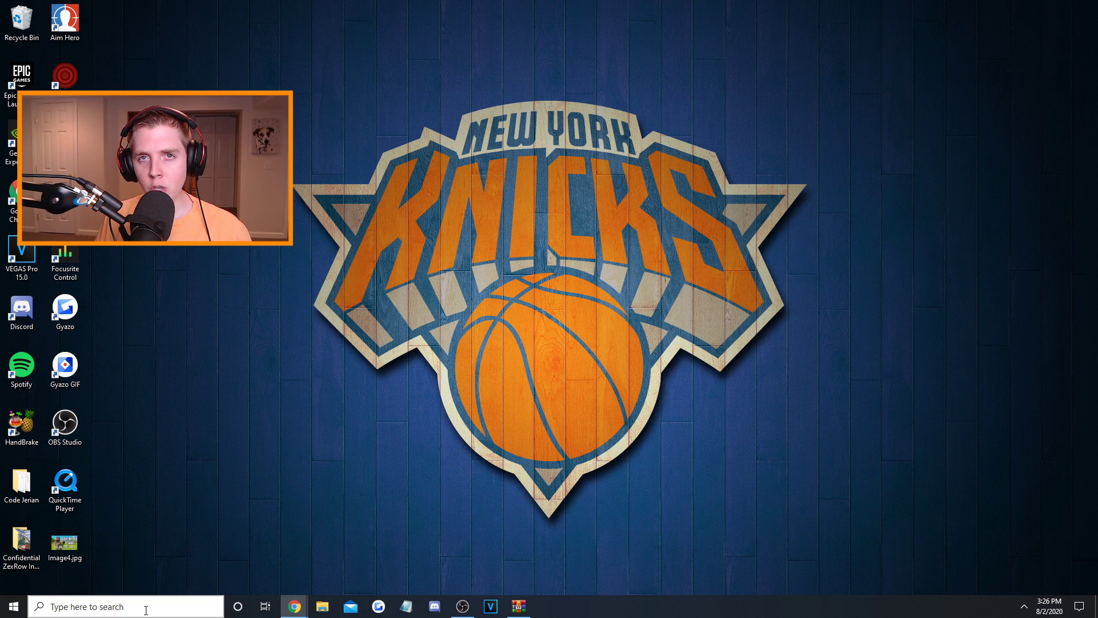
- Search Windows for "system" and open the System page of Control Panel to check the system type
{"action": "left_click", "coordinate": [146, 608]}
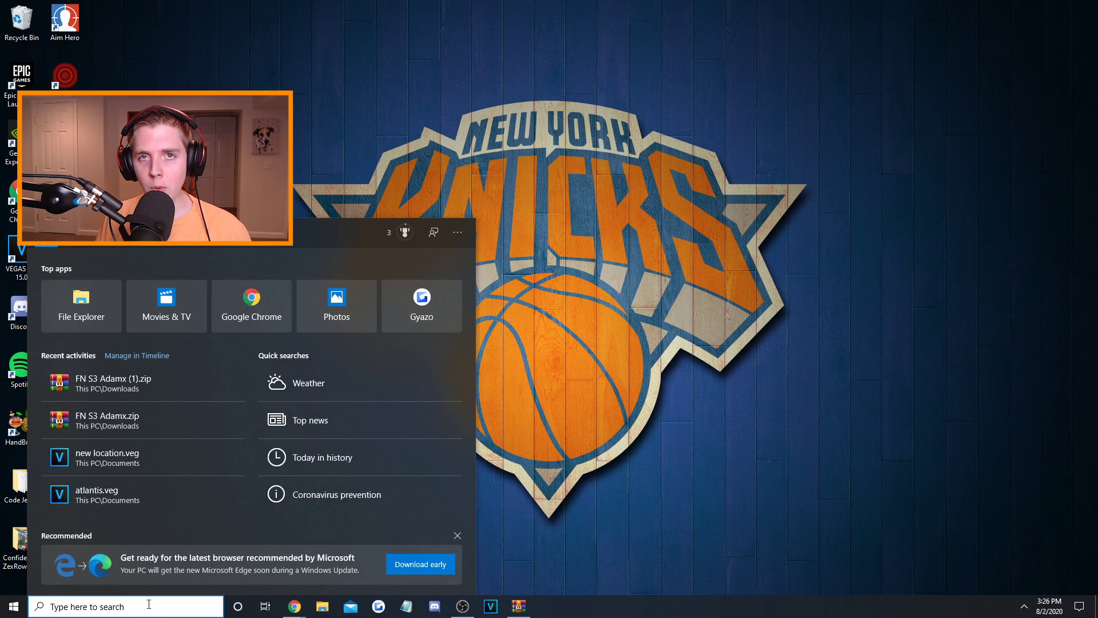
{"action": "type", "text": "system"}
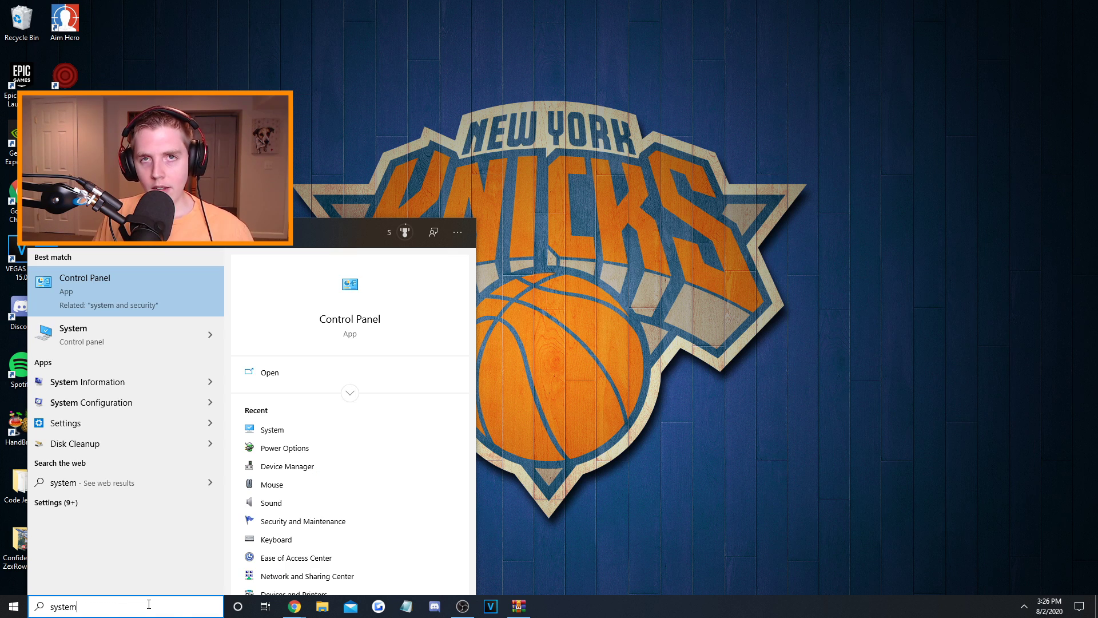
{"action": "left_click", "coordinate": [106, 334]}
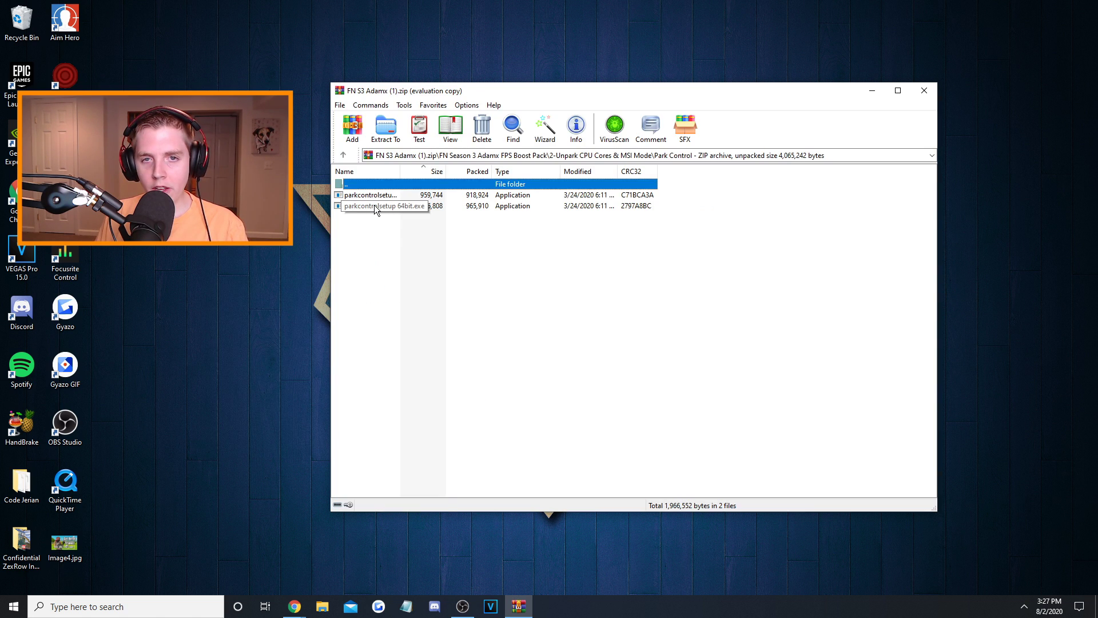
- Run parkcontrolsetup 64bit.exe and install ParkControl in English with the default components into C:\Program Files\ParkControl
{"action": "double_click", "coordinate": [375, 204]}
{"action": "left_click", "coordinate": [543, 328]}
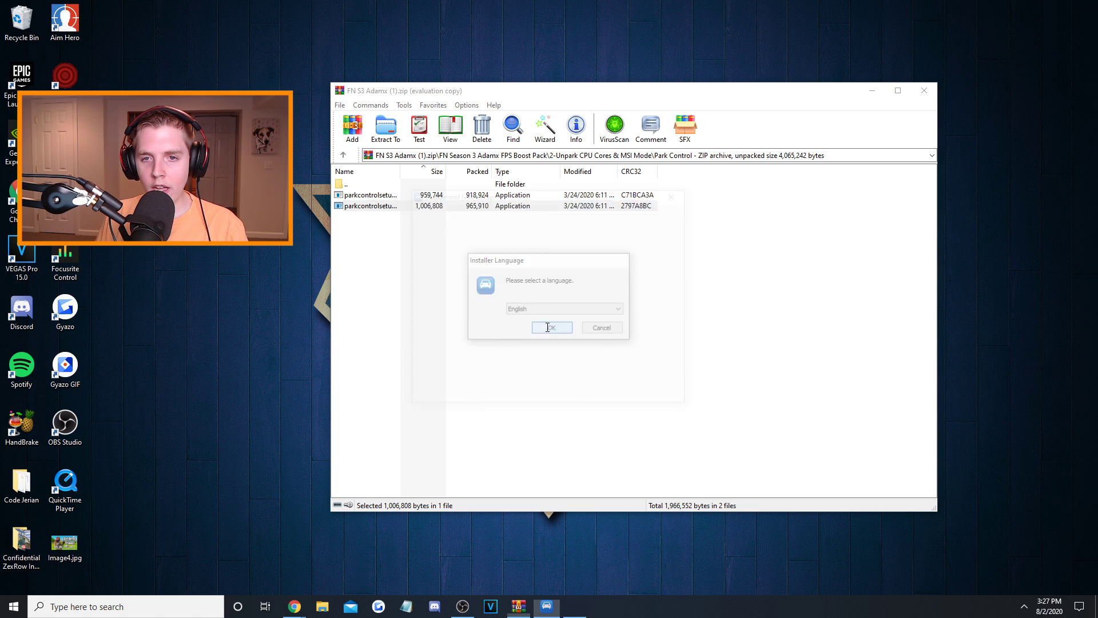
{"action": "left_click", "coordinate": [609, 394]}
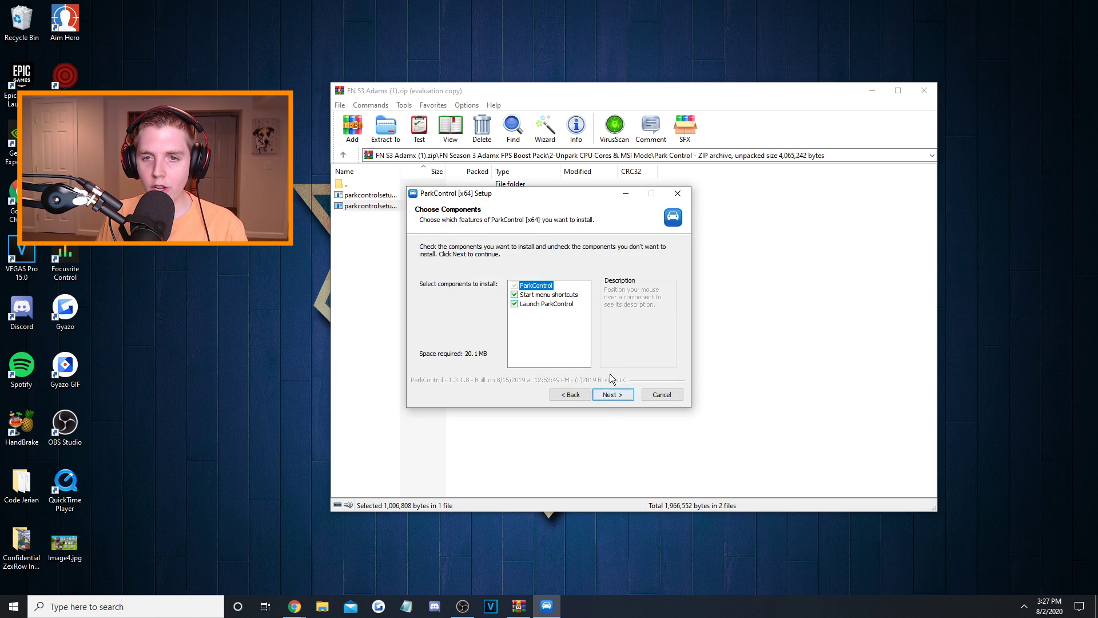
{"action": "left_click", "coordinate": [612, 394]}
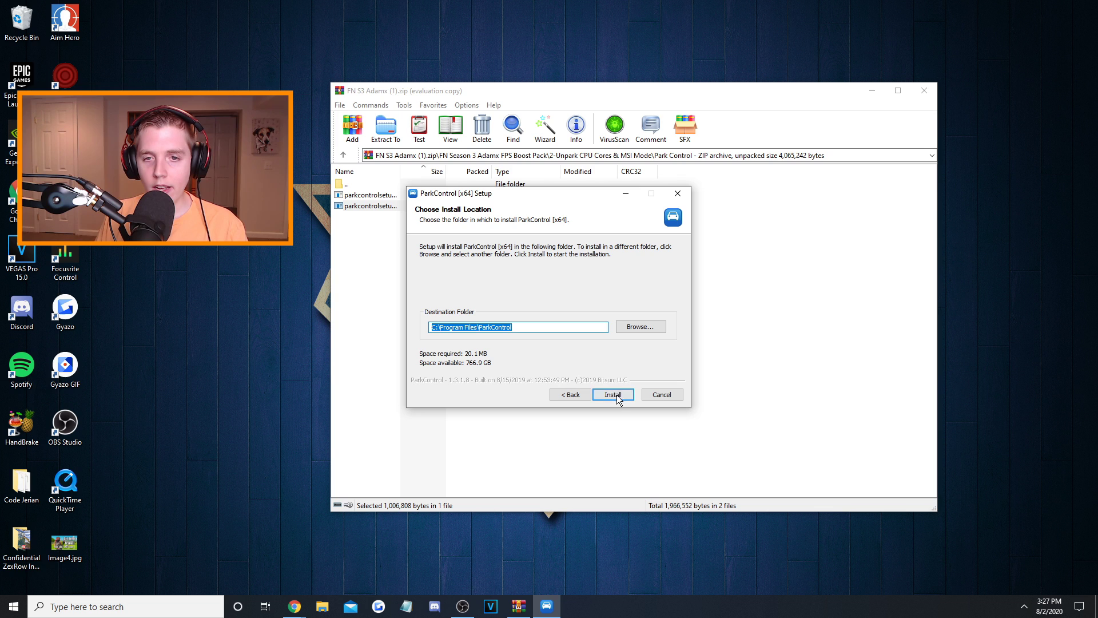
{"action": "left_click", "coordinate": [616, 395]}
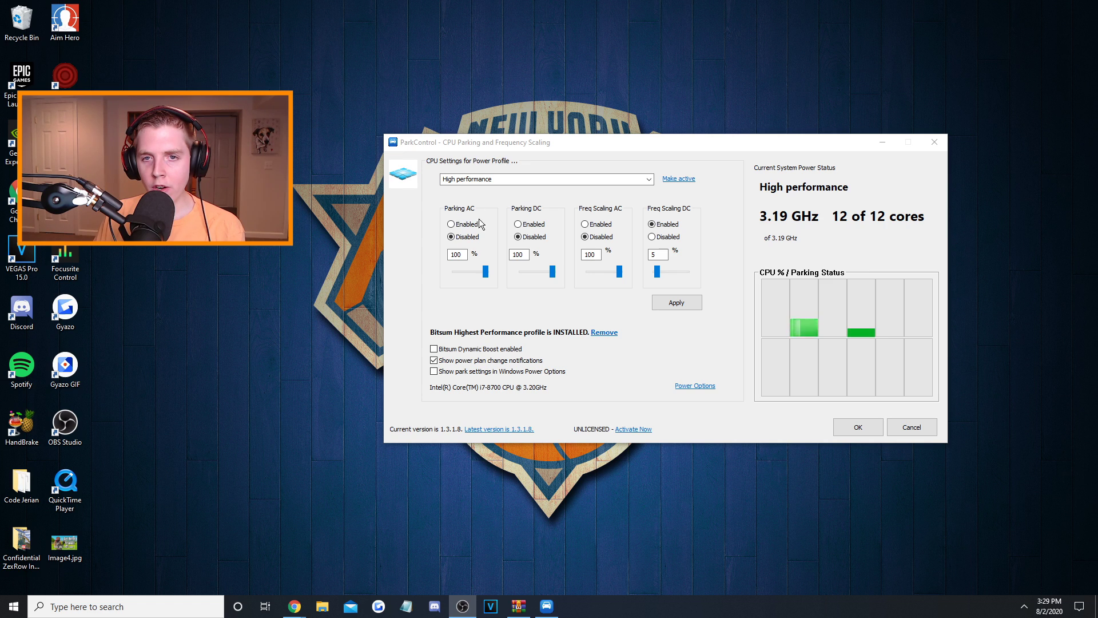
- Disable AC and DC parking and frequency scaling at 100% for the High performance profile, and apply the settings
{"action": "left_click", "coordinate": [530, 238]}
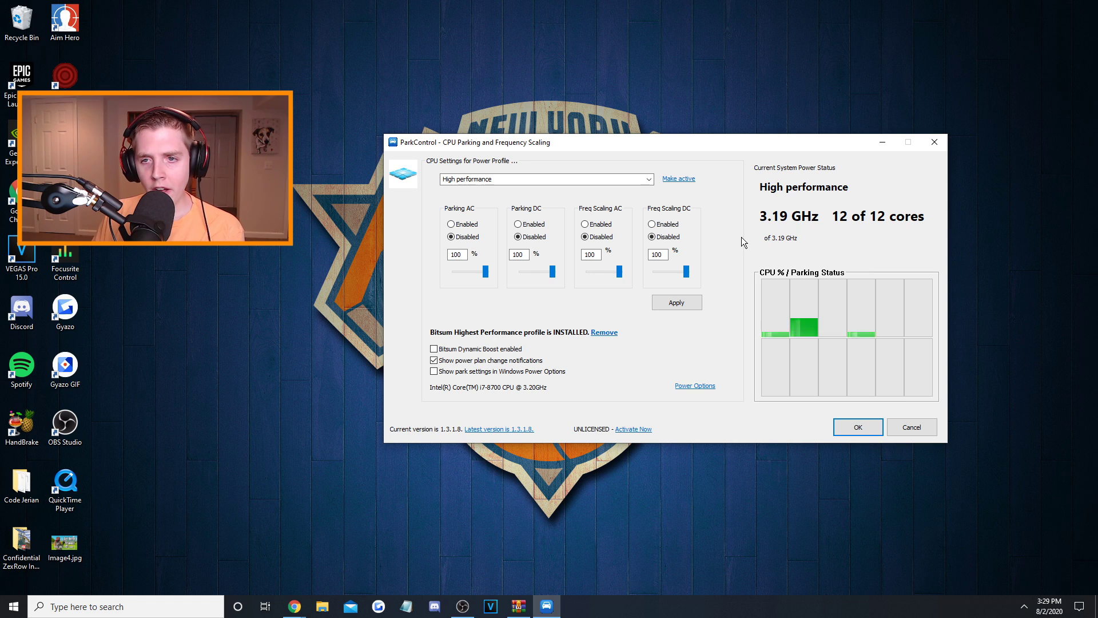
{"action": "left_click", "coordinate": [681, 299]}
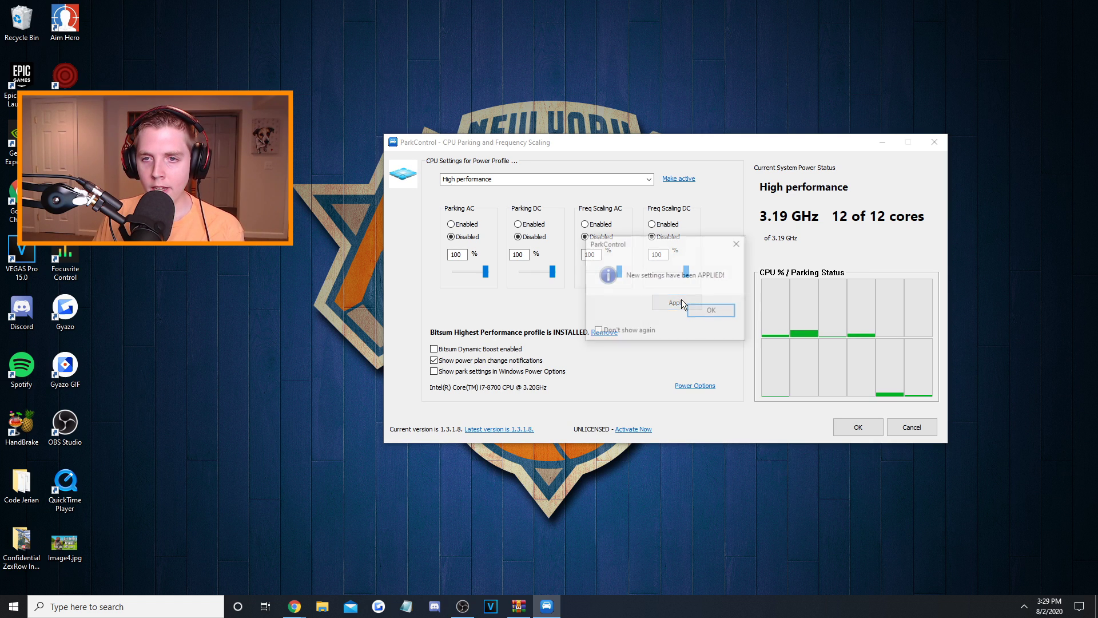
{"action": "left_click", "coordinate": [709, 313]}
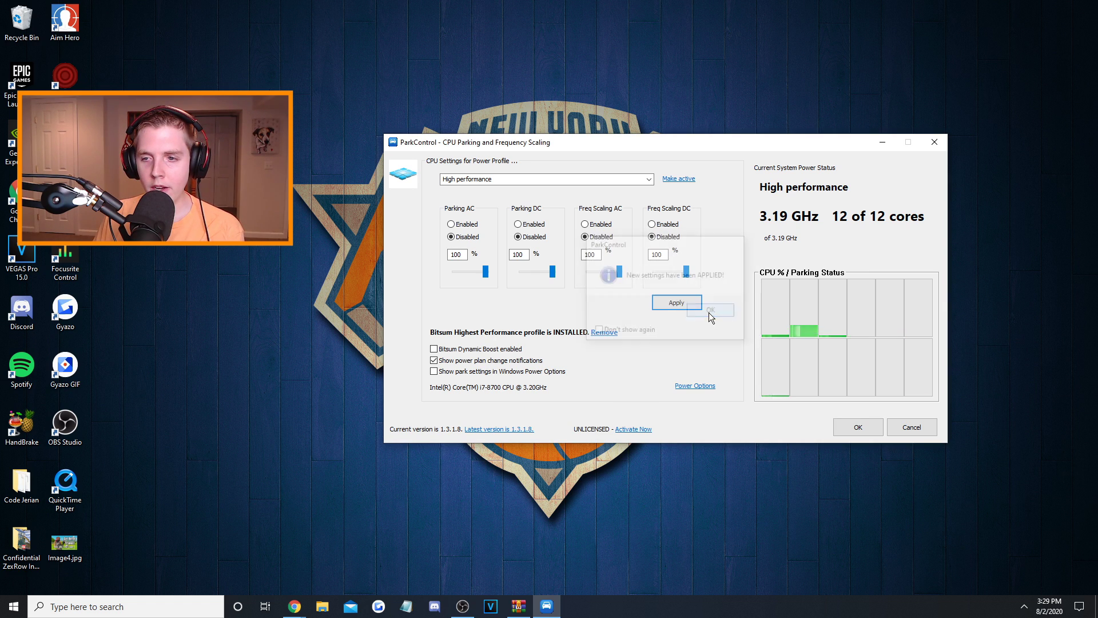
{"action": "left_click", "coordinate": [864, 428]}
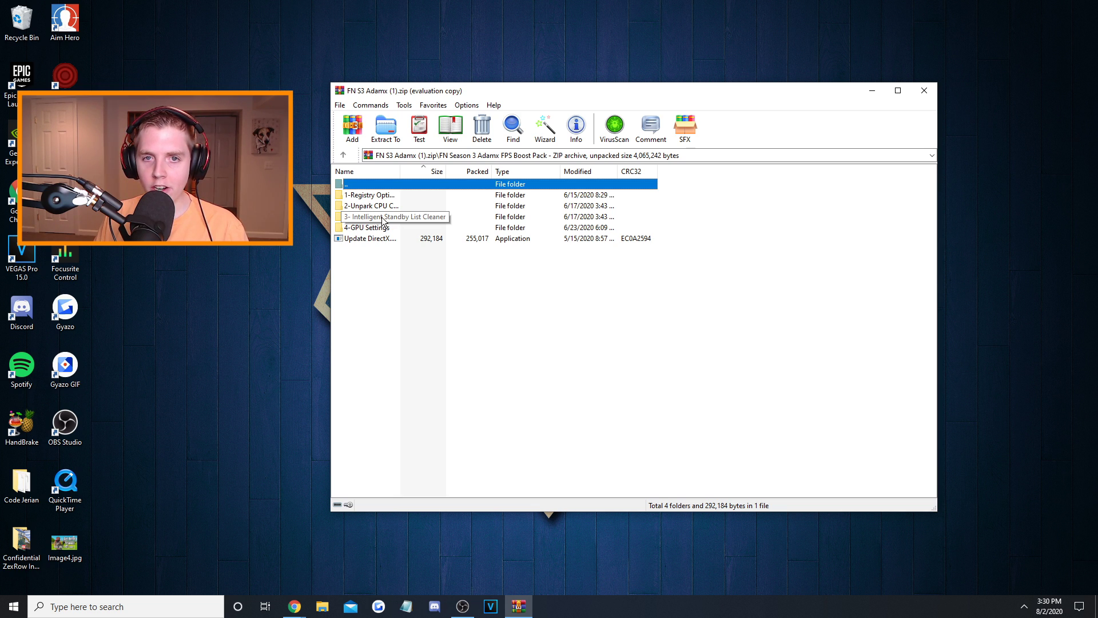
- Open Commands.txt from the archive's 3- Intelligent Standby List Cleaner folder and copy all four bcdedit commands
{"action": "double_click", "coordinate": [382, 221]}
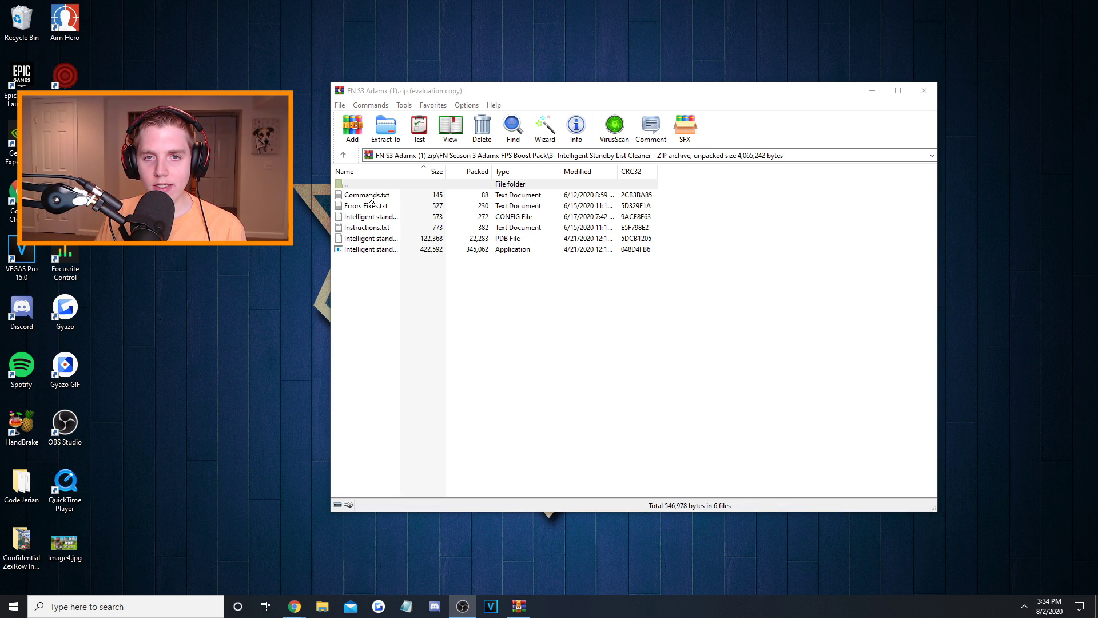
{"action": "double_click", "coordinate": [369, 196]}
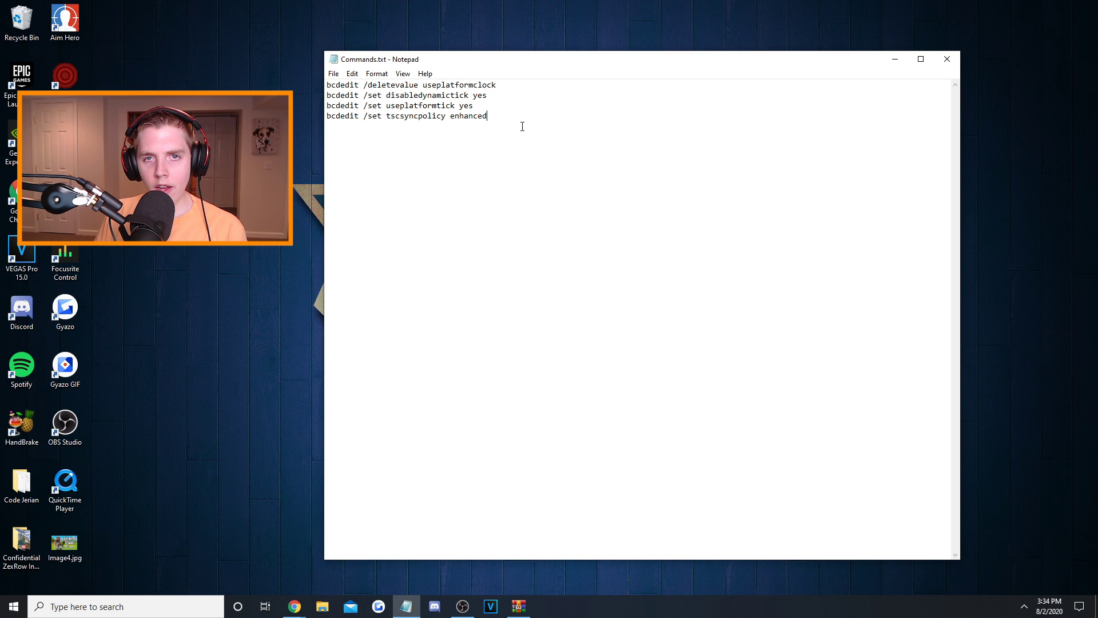
{"action": "left_click_drag", "start_coordinate": [525, 126], "coordinate": [311, 80]}
{"action": "right_click", "coordinate": [358, 92]}
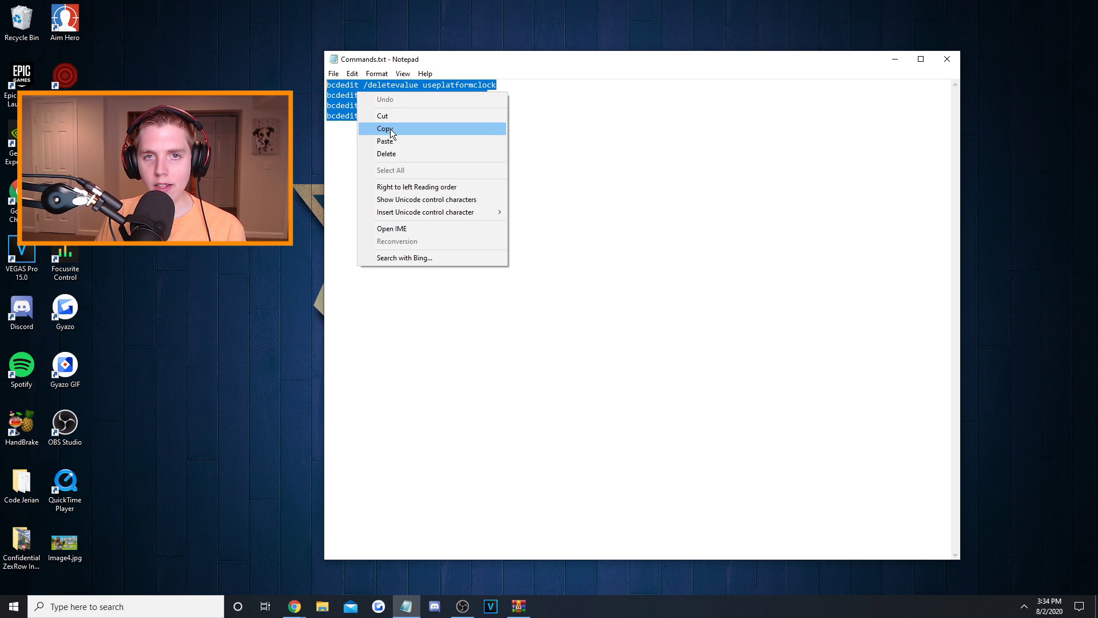
{"action": "left_click", "coordinate": [378, 125]}
{"action": "left_click", "coordinate": [368, 85]}
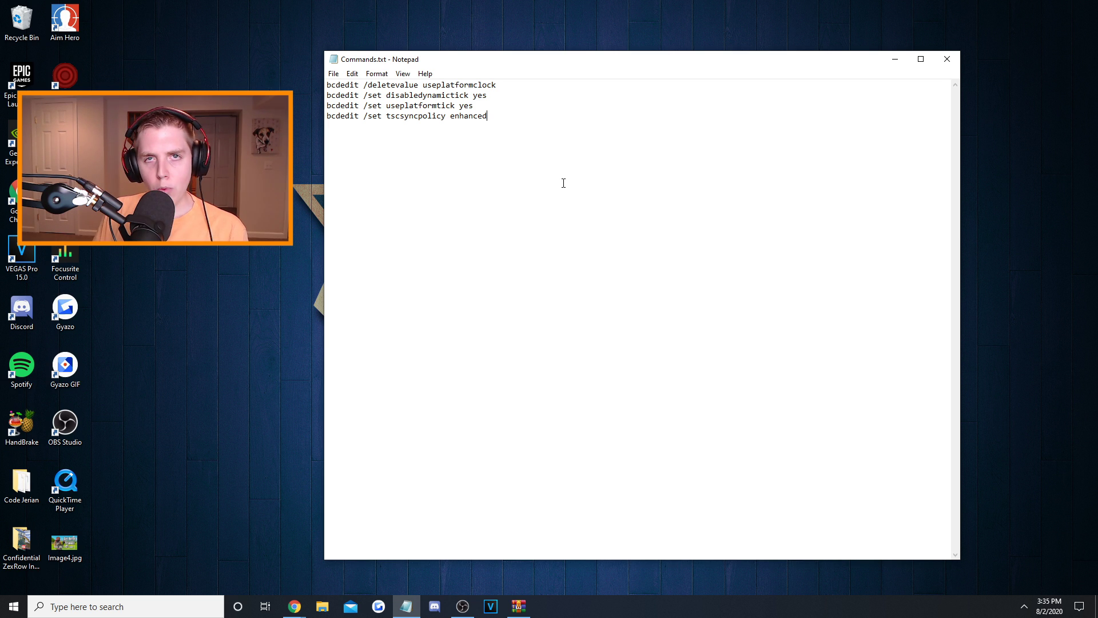
- Paste the copied bcdedit commands into an administrator Windows PowerShell session and close it
{"action": "right_click", "coordinate": [14, 605]}
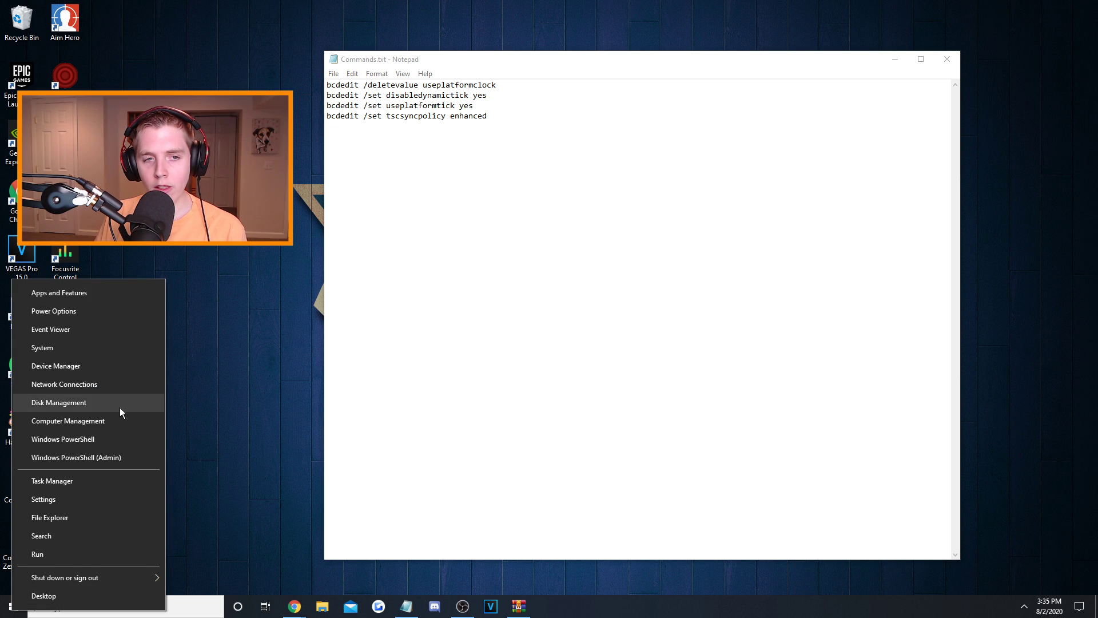
{"action": "left_click", "coordinate": [87, 457]}
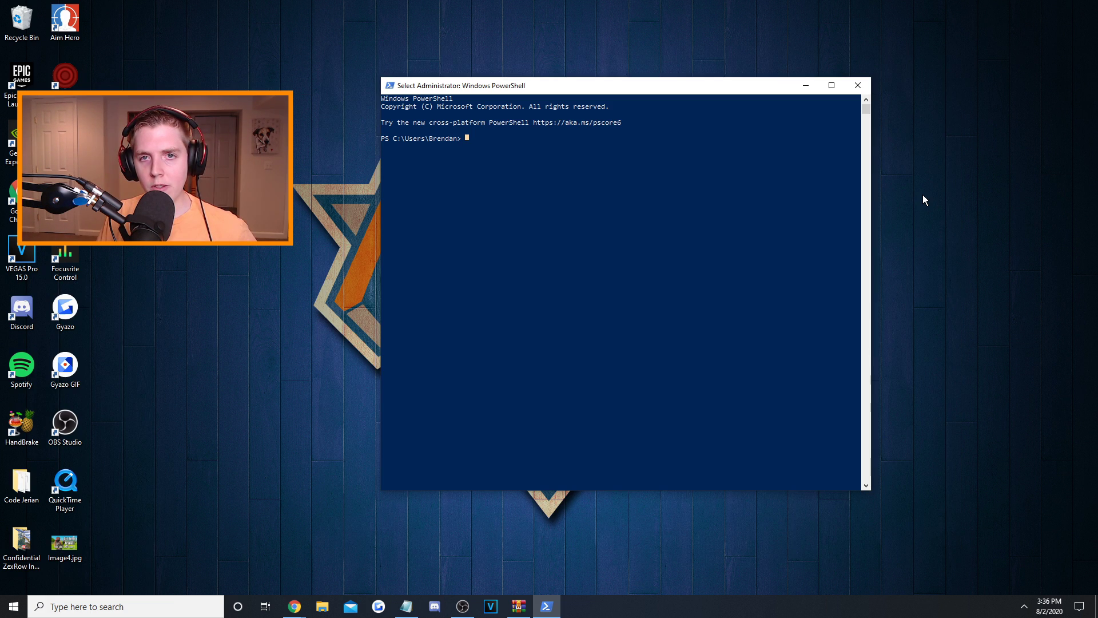
{"action": "key", "text": "ctrl+v"}
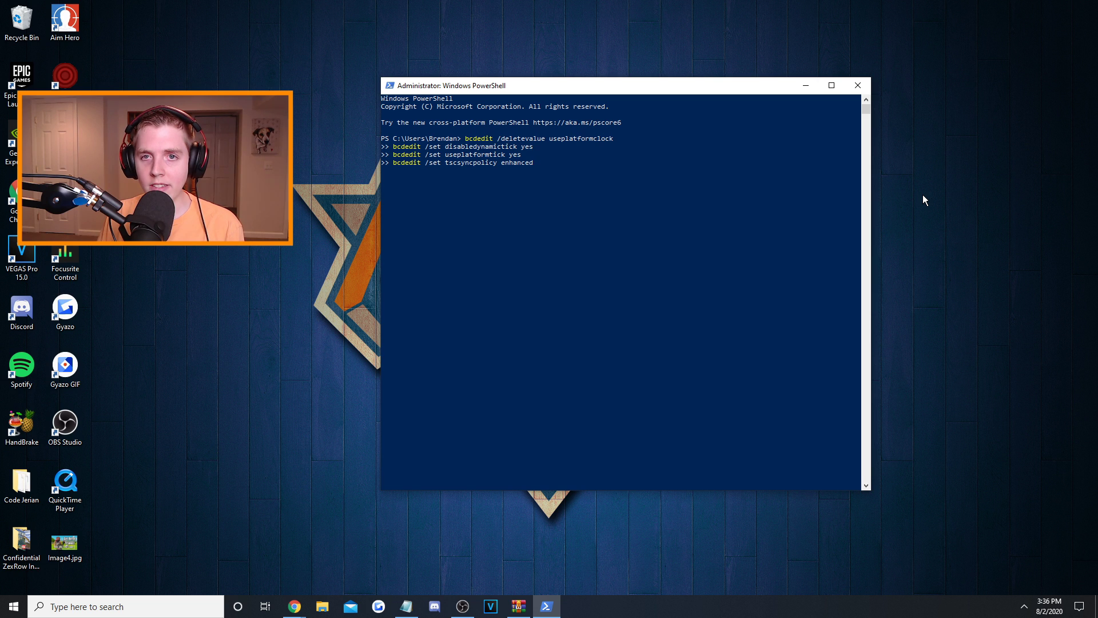
{"action": "left_click", "coordinate": [857, 85]}
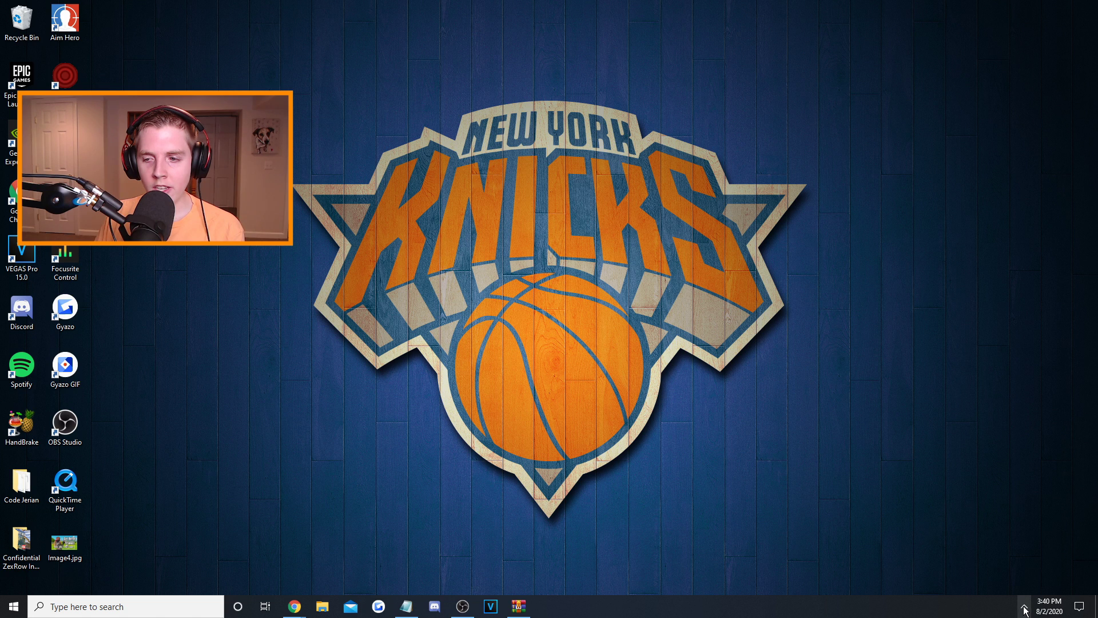
- Stop the monitoring in the running Intelligent standby list cleaner and set its free memory threshold to 8192 MB
{"action": "left_click", "coordinate": [815, 590]}
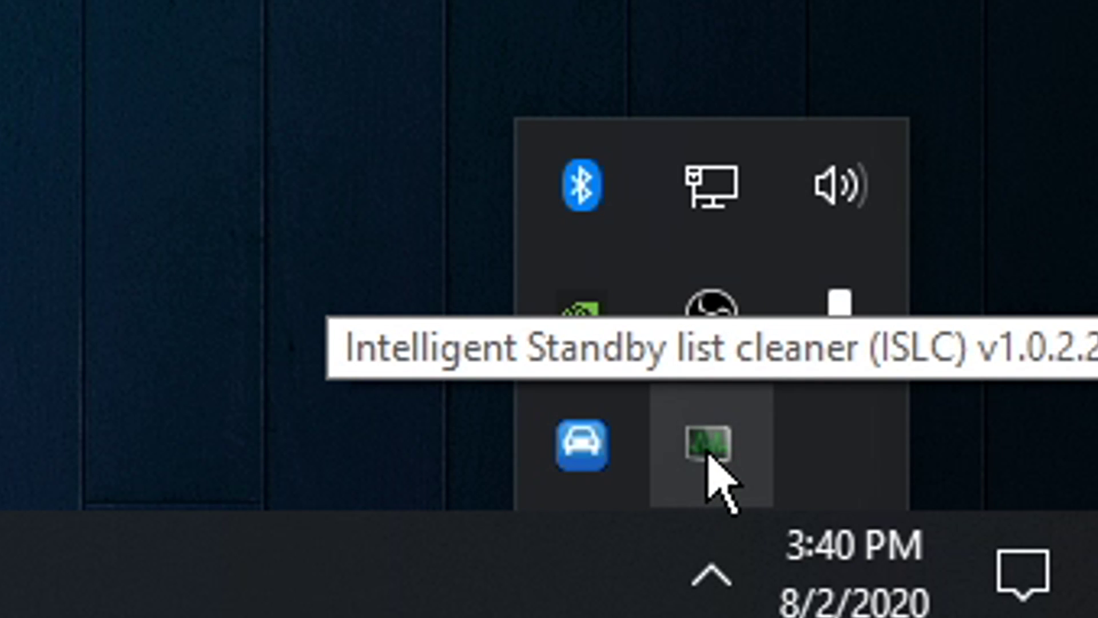
{"action": "left_click", "coordinate": [1024, 583]}
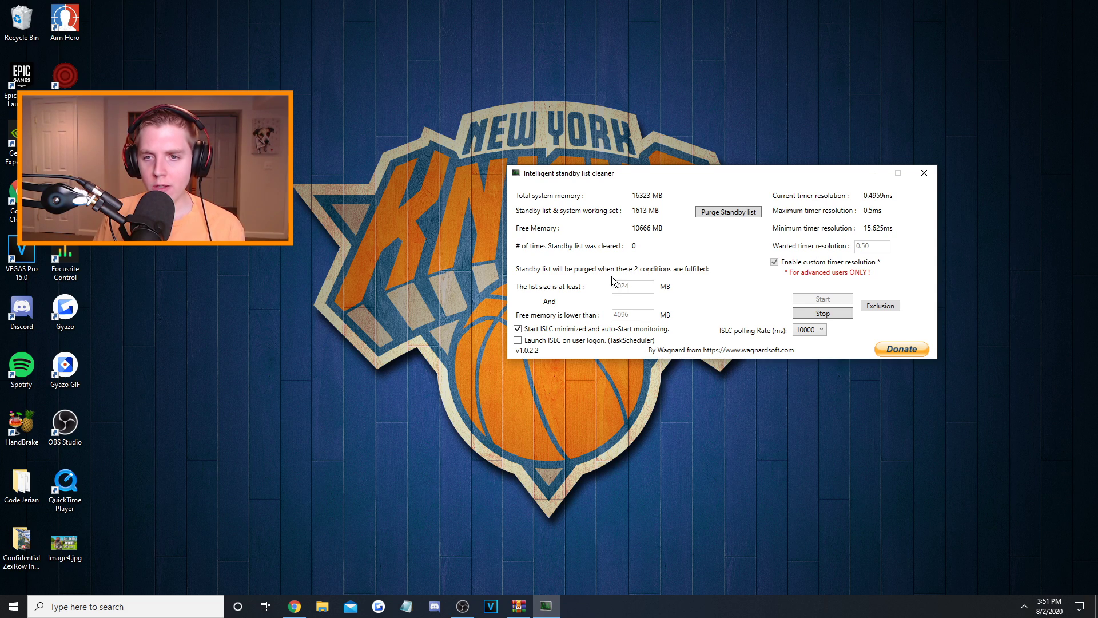
{"action": "left_click", "coordinate": [831, 315]}
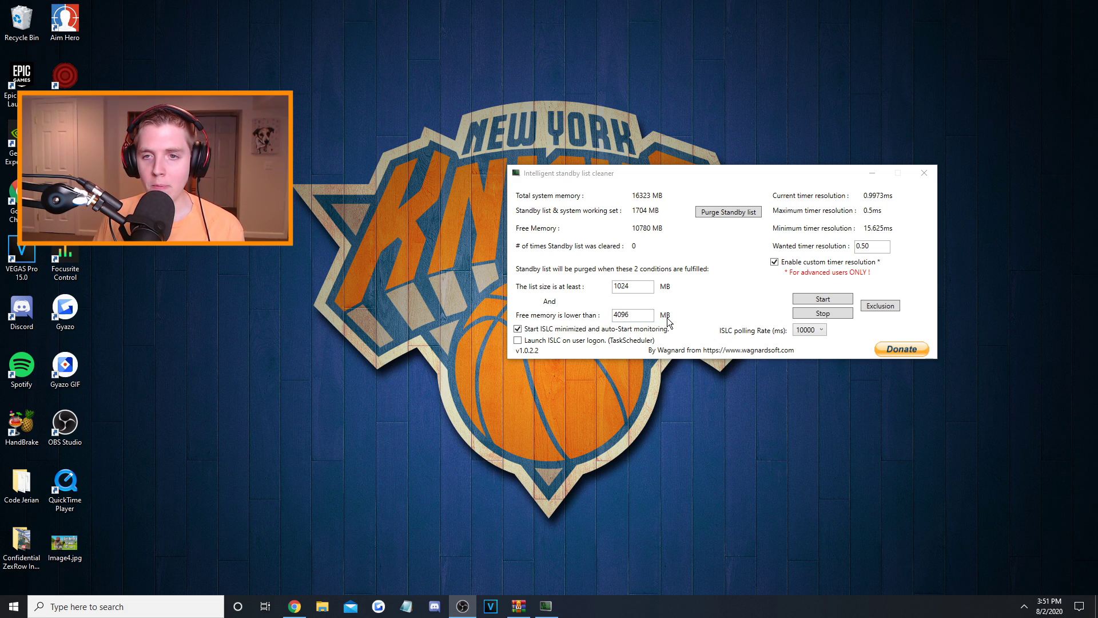
{"action": "left_click_drag", "start_coordinate": [646, 315], "coordinate": [569, 323]}
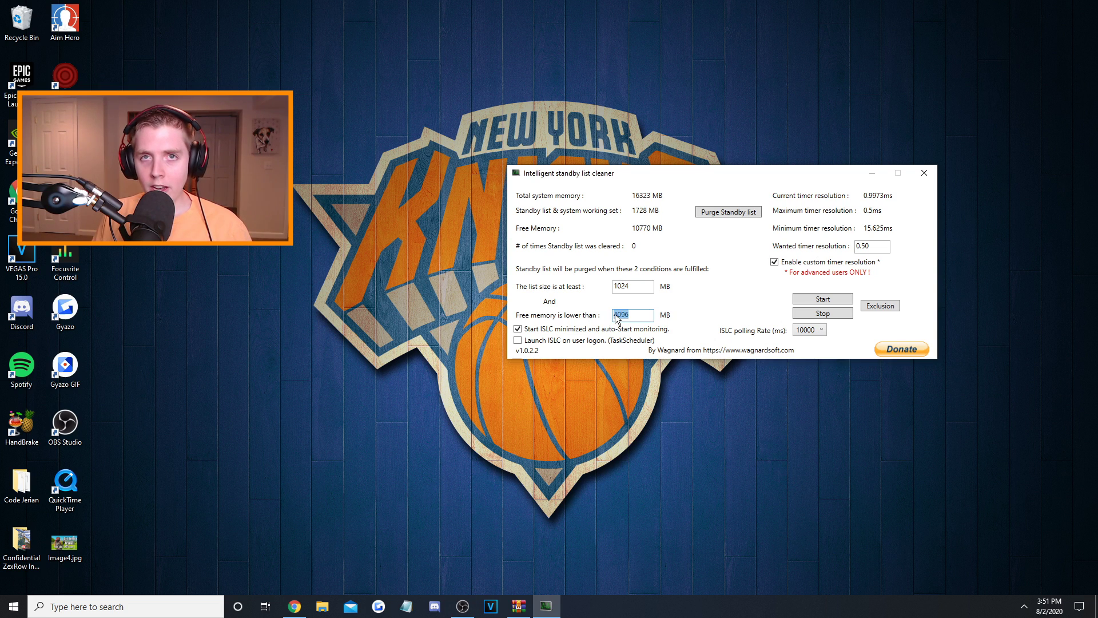
{"action": "key", "text": "BackSpace"}
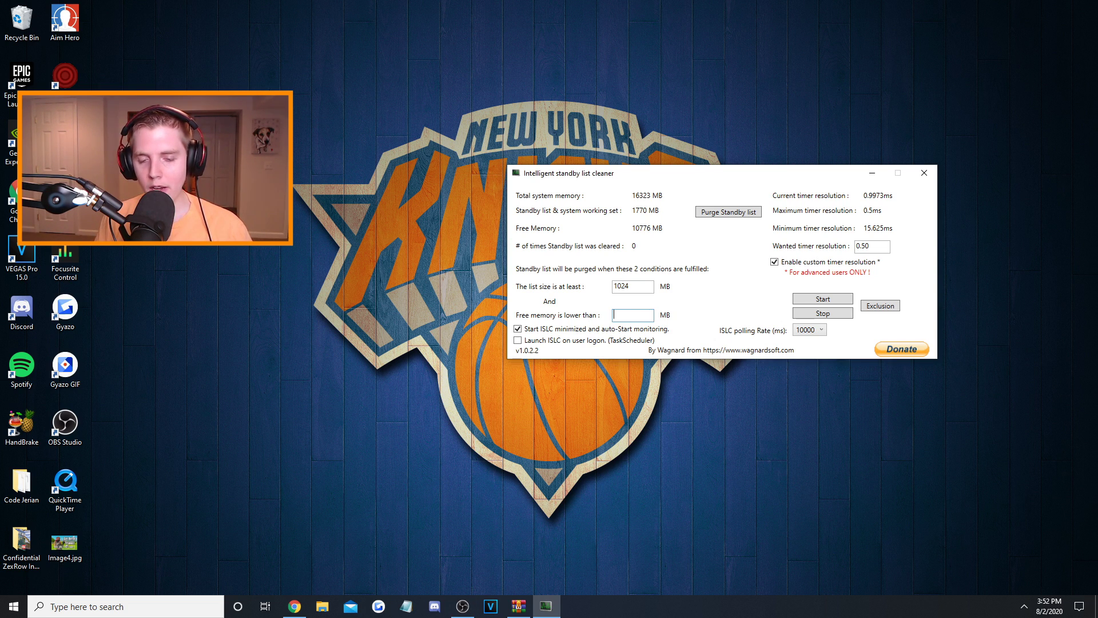
{"action": "type", "text": "8192"}
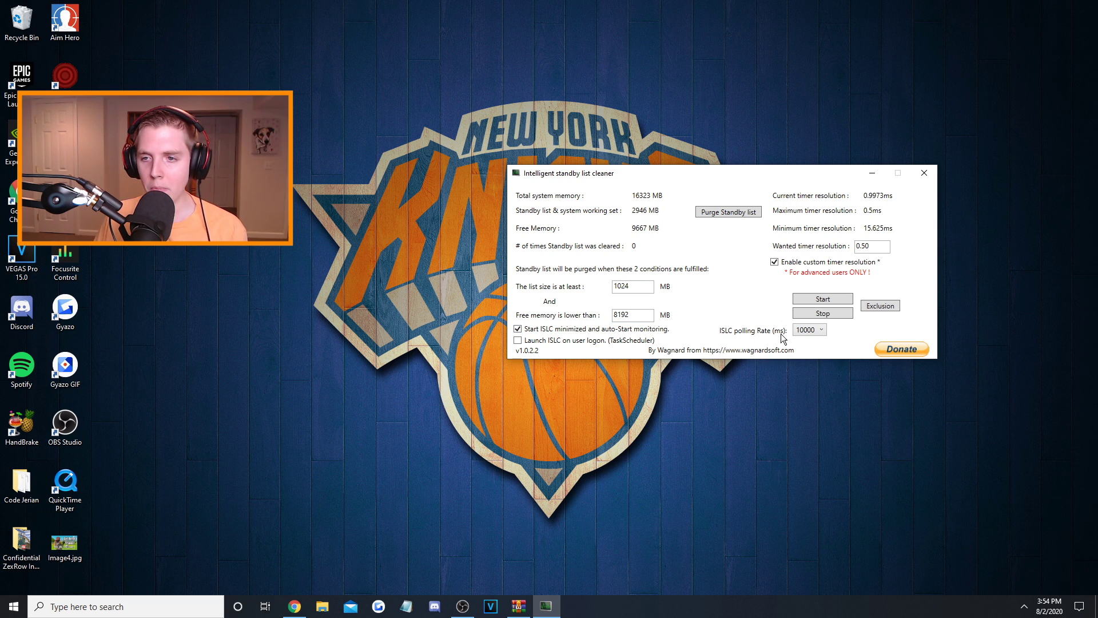
- Review the available ISLC polling rates and select 10000 ms
{"action": "left_click", "coordinate": [808, 334]}
{"action": "left_click", "coordinate": [805, 328]}
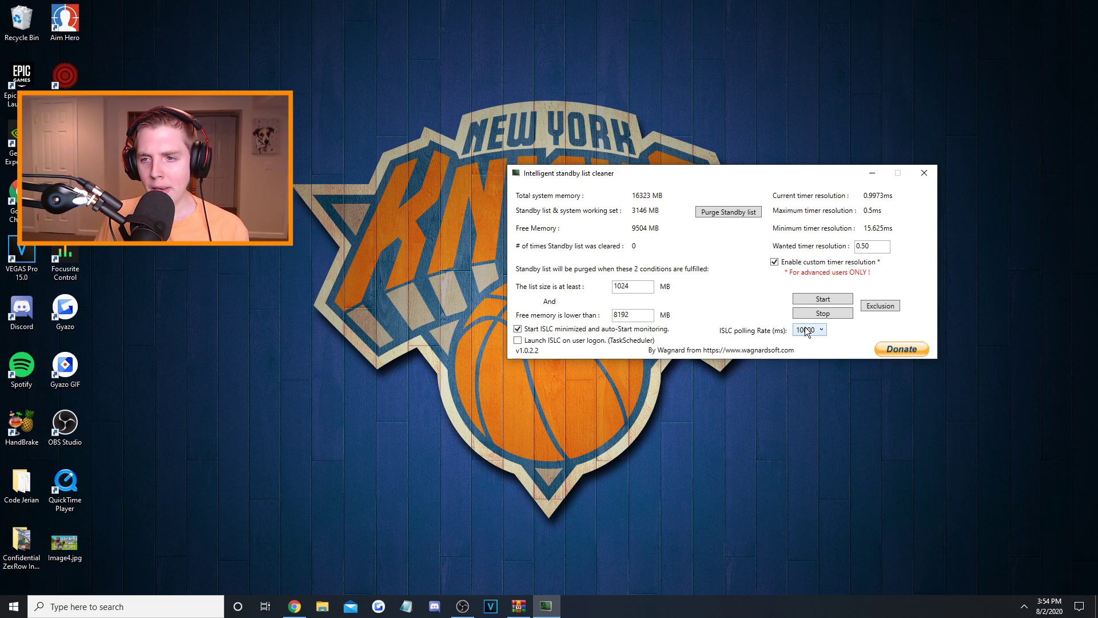
{"action": "left_click", "coordinate": [810, 331]}
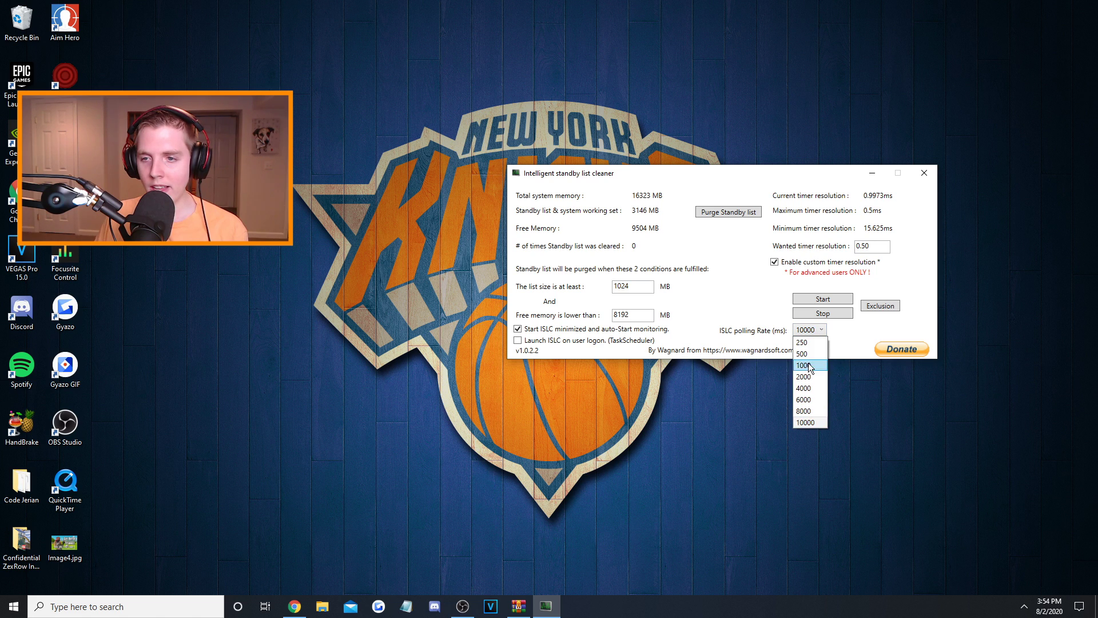
{"action": "left_click", "coordinate": [805, 332]}
{"action": "left_click", "coordinate": [807, 331]}
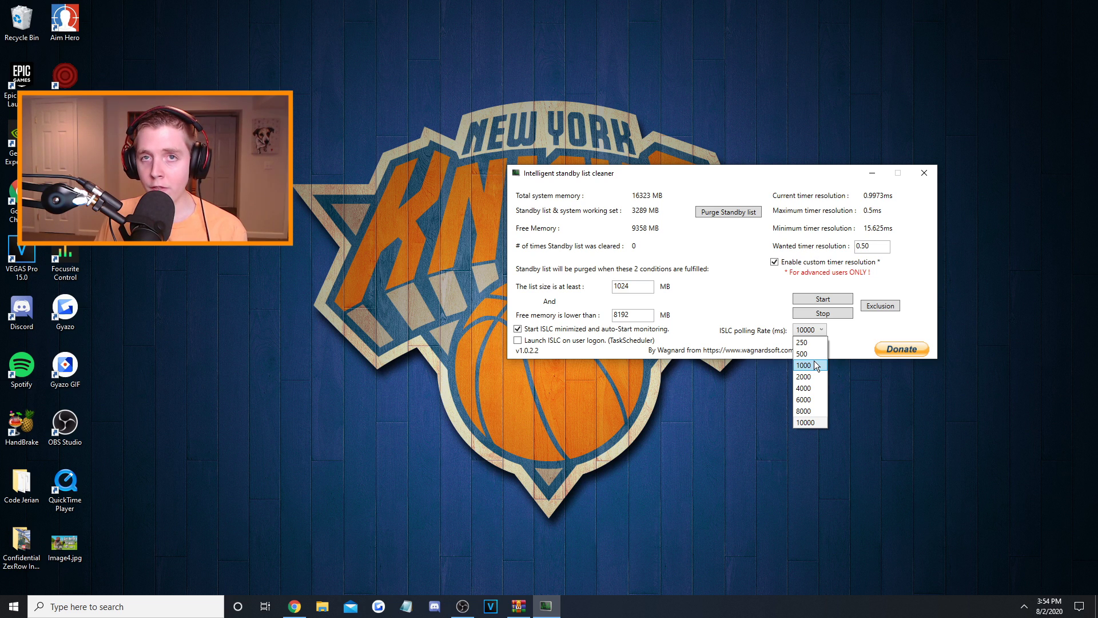
{"action": "left_click", "coordinate": [804, 421]}
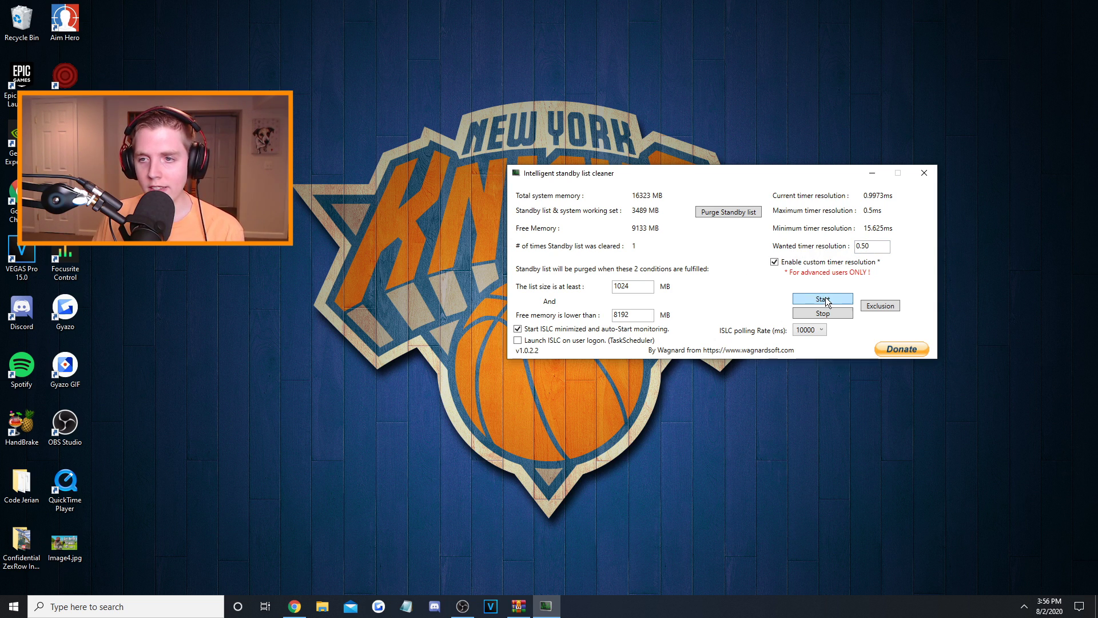
- Start the standby list monitoring and purge the standby list, closing the cleaner's window when done
{"action": "left_click", "coordinate": [825, 298]}
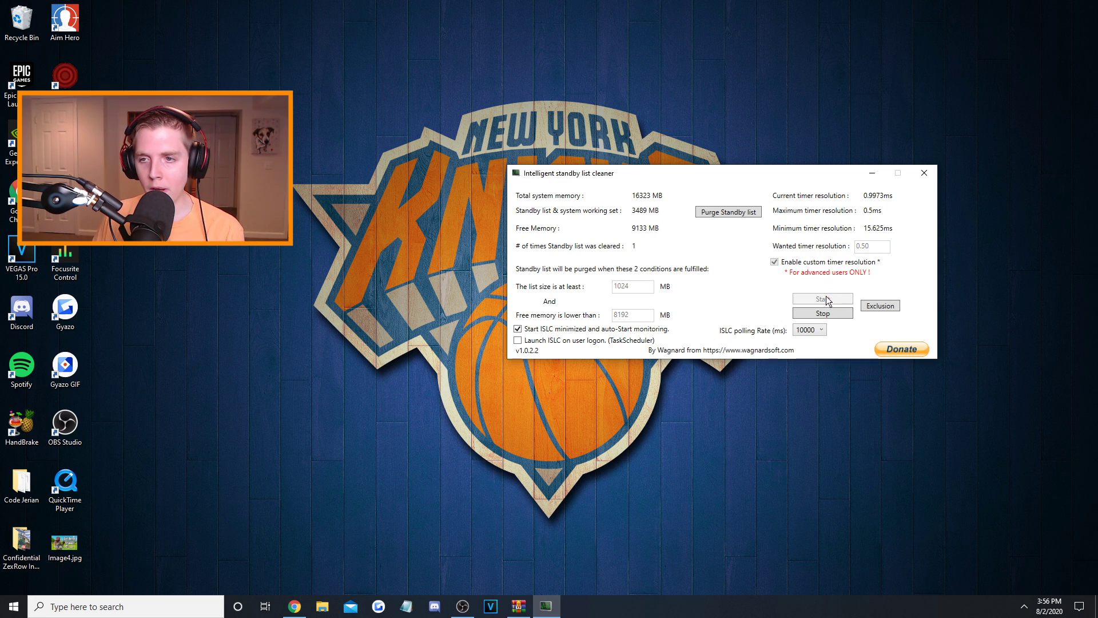
{"action": "left_click", "coordinate": [720, 211]}
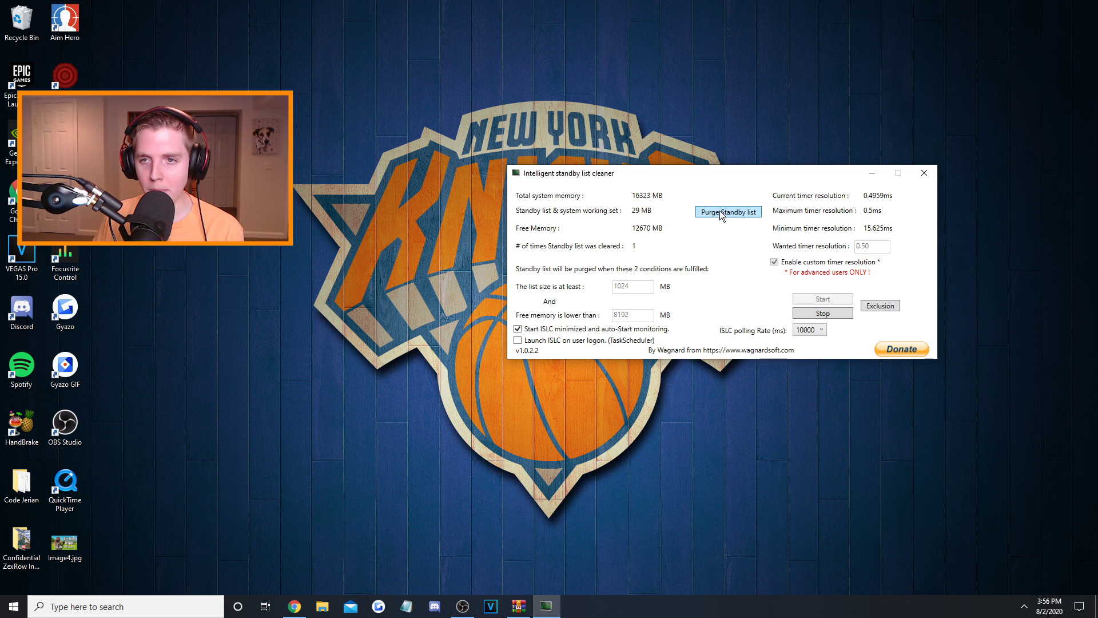
{"action": "left_click", "coordinate": [803, 245]}
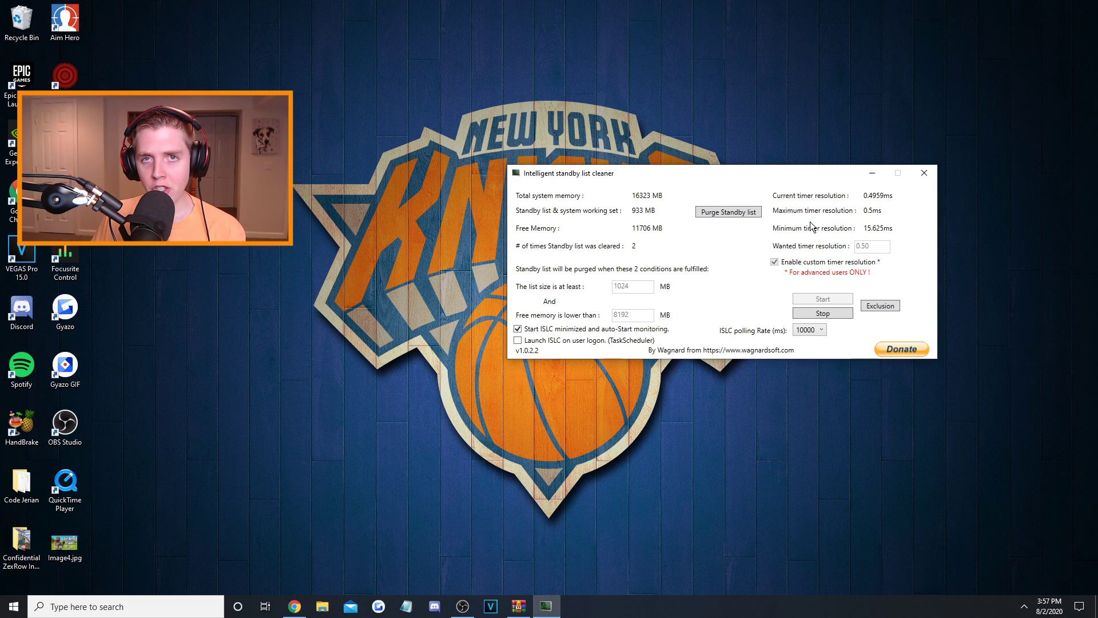
{"action": "left_click", "coordinate": [922, 173]}
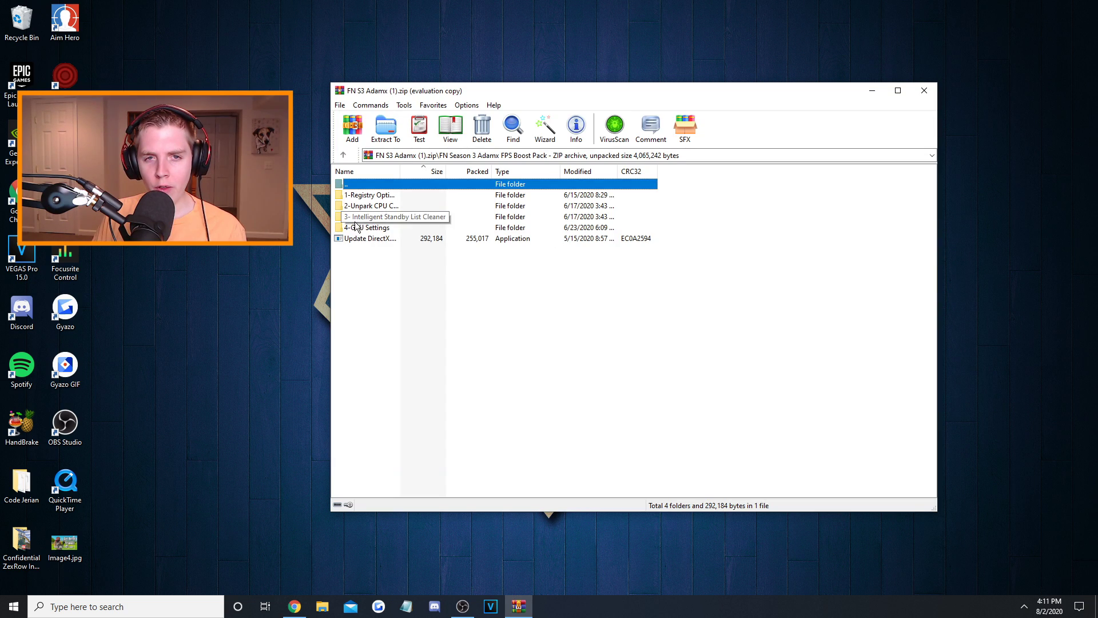
- Open the 4-GPU Settings folder of the boost pack and view the AMD and Intel reference images
{"action": "double_click", "coordinate": [363, 229]}
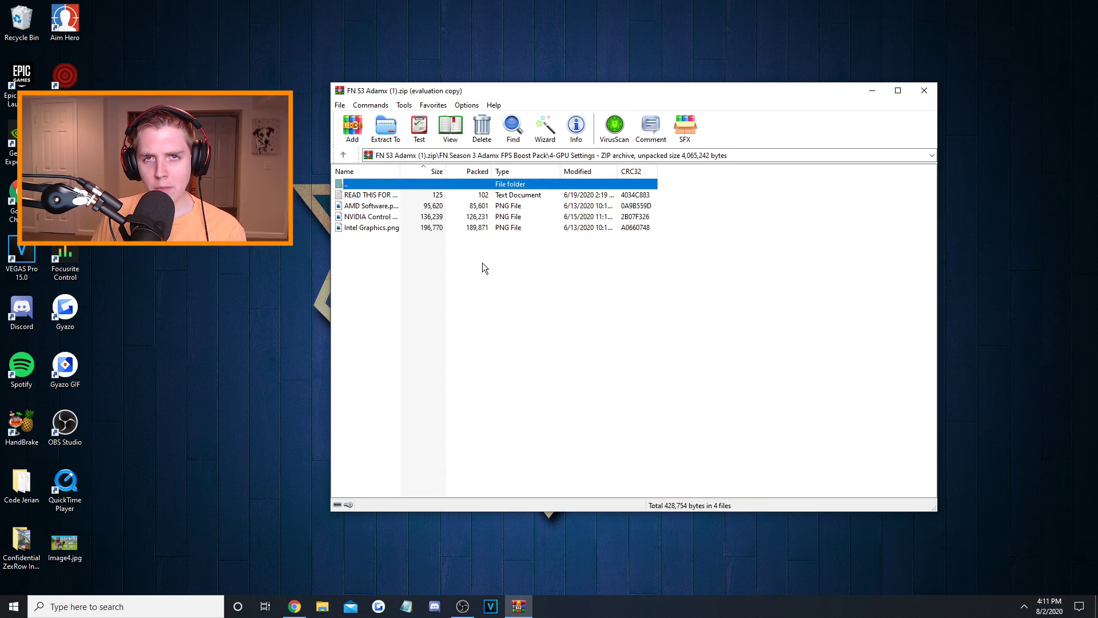
{"action": "left_click", "coordinate": [382, 206]}
{"action": "double_click", "coordinate": [386, 207]}
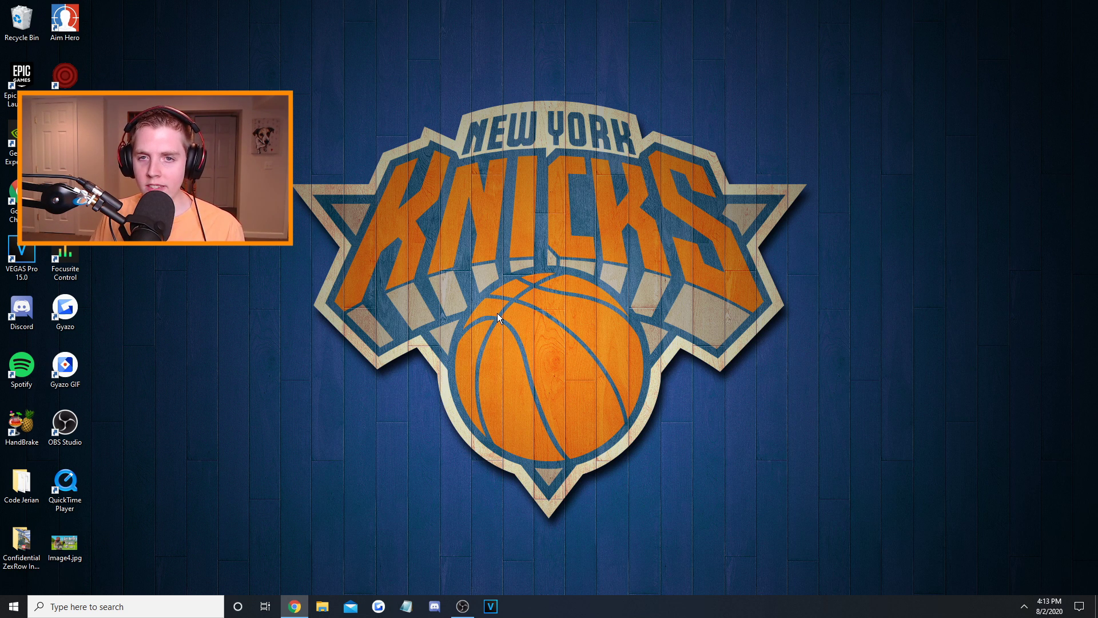
- Launch the NVIDIA Control Panel from the desktop and show its page for adjusting image settings with preview
{"action": "right_click", "coordinate": [497, 315]}
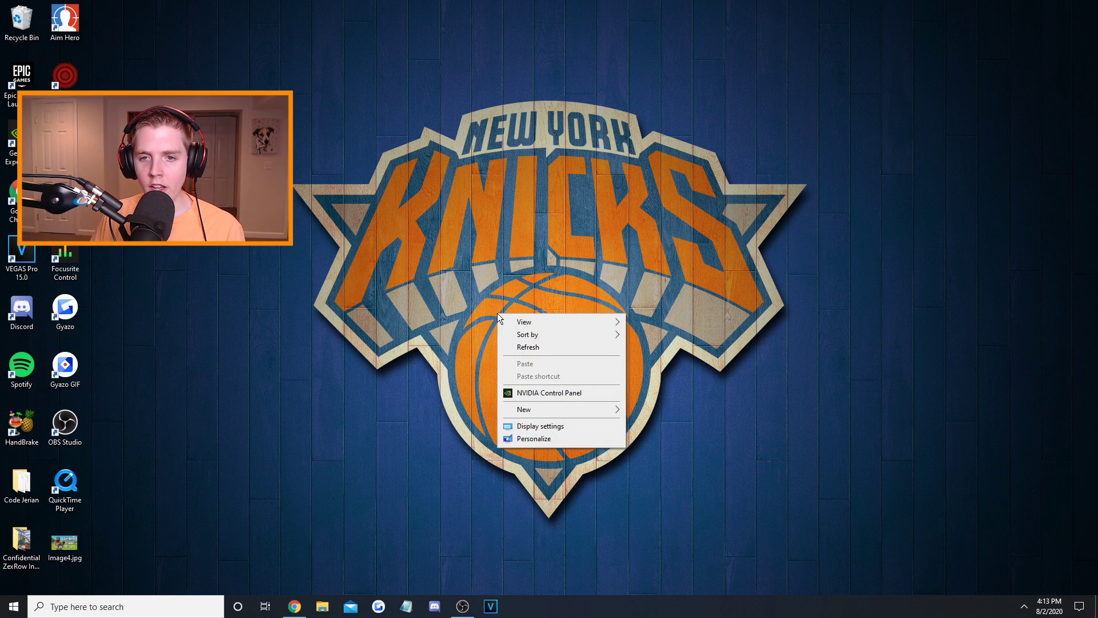
{"action": "left_click", "coordinate": [538, 395]}
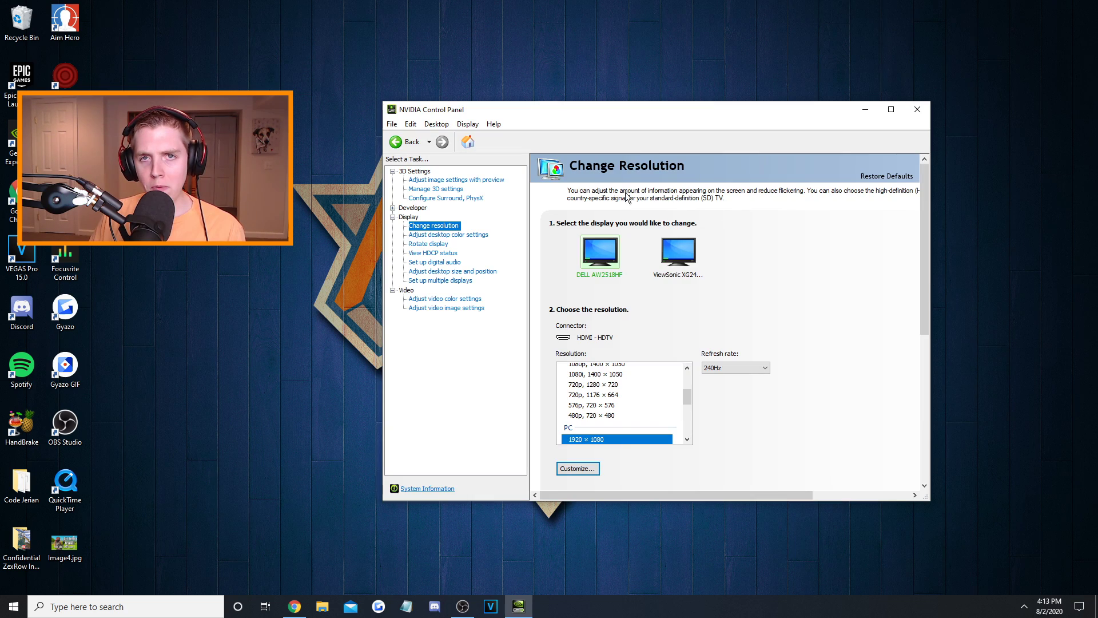
{"action": "left_click", "coordinate": [438, 180]}
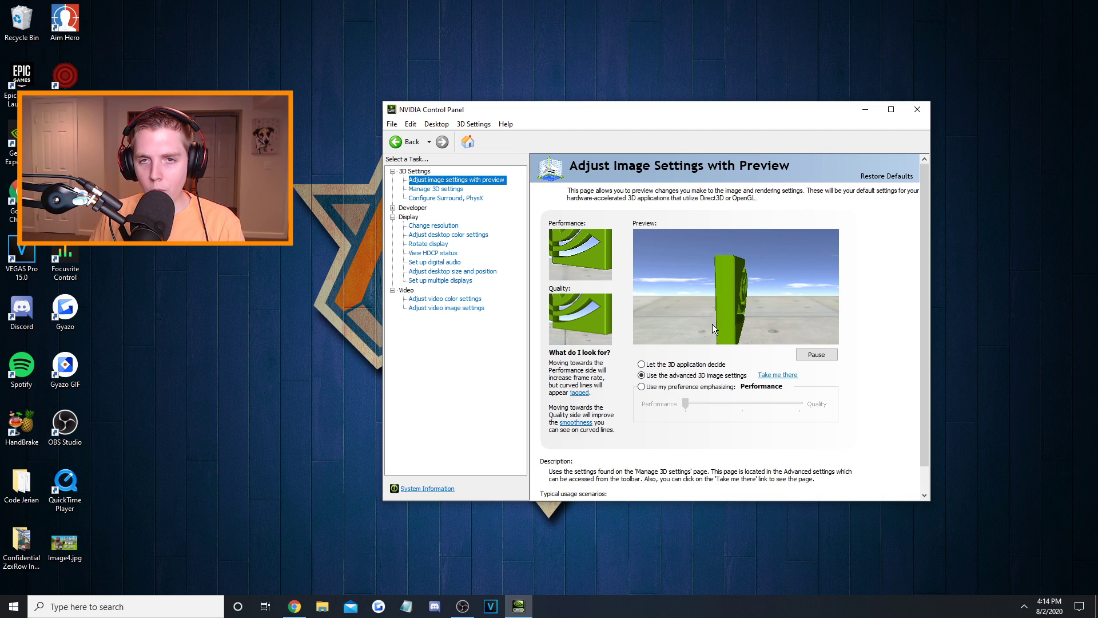
- Review the global settings under Manage 3D settings, from Image Sharpening through Low Latency Mode to Vertical sync
{"action": "left_click", "coordinate": [444, 194]}
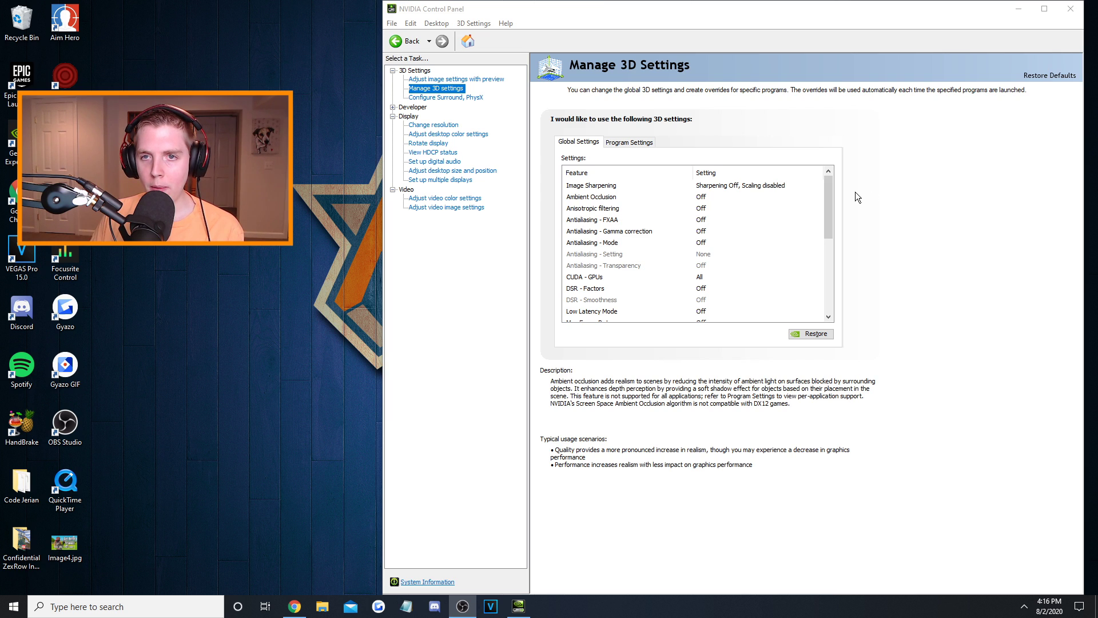
{"action": "left_click", "coordinate": [672, 185]}
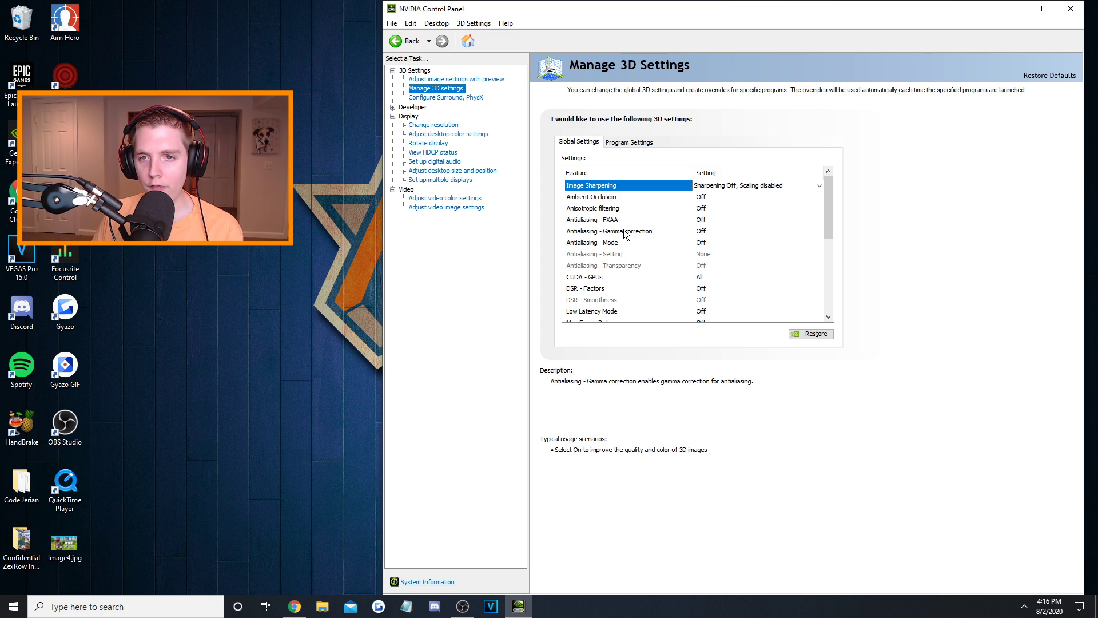
{"action": "scroll", "coordinate": [709, 227], "scroll_direction": "down", "scroll_amount": 1}
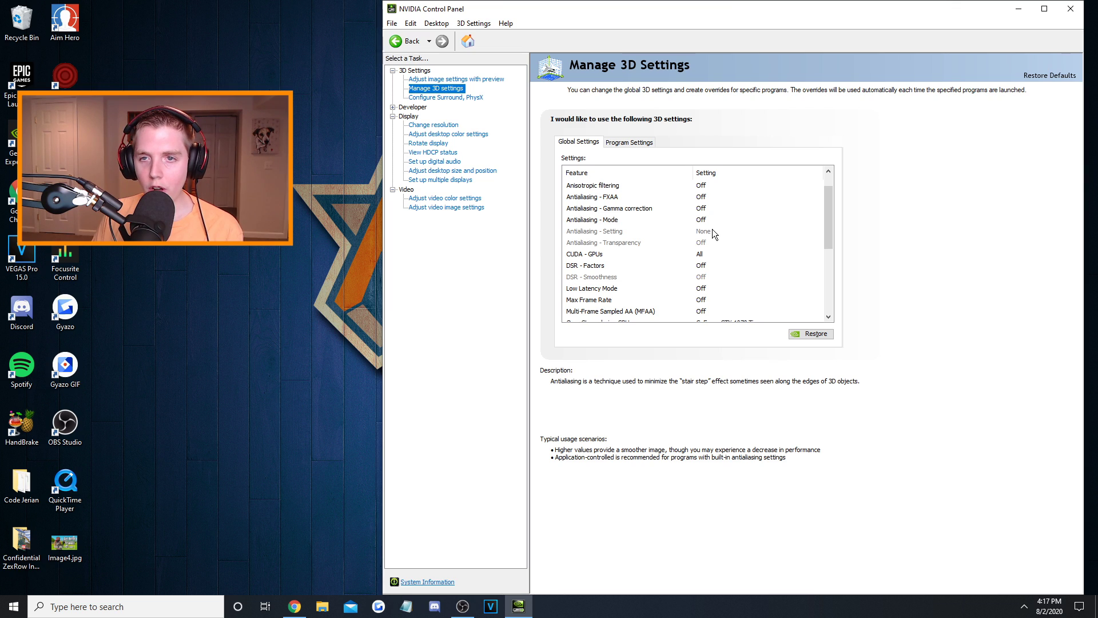
{"action": "left_click", "coordinate": [595, 256]}
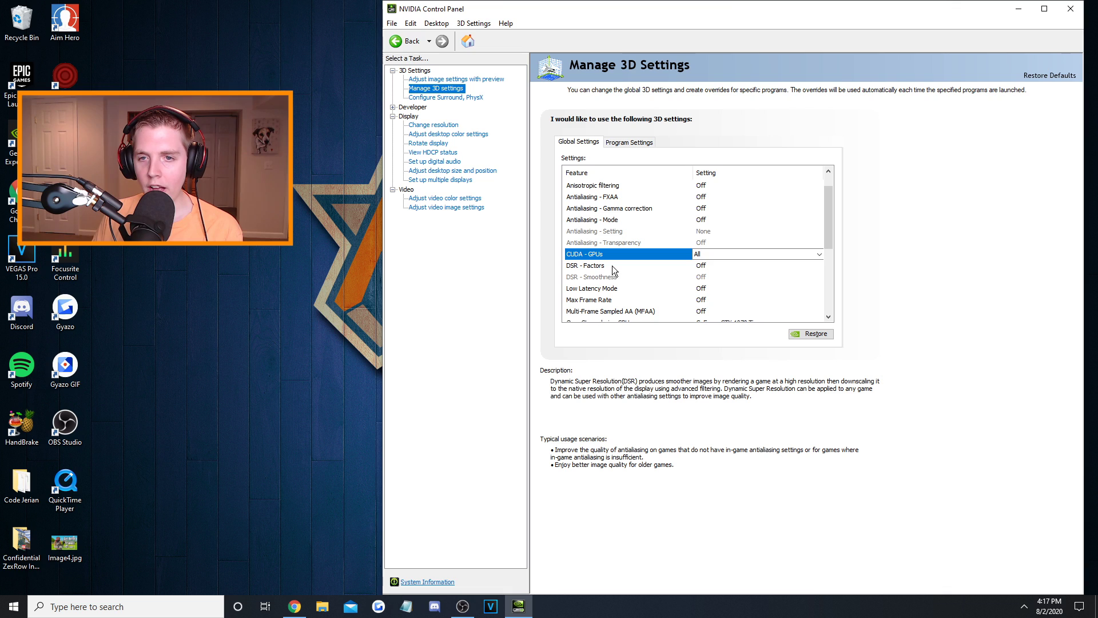
{"action": "scroll", "coordinate": [618, 268], "scroll_direction": "down", "scroll_amount": 2}
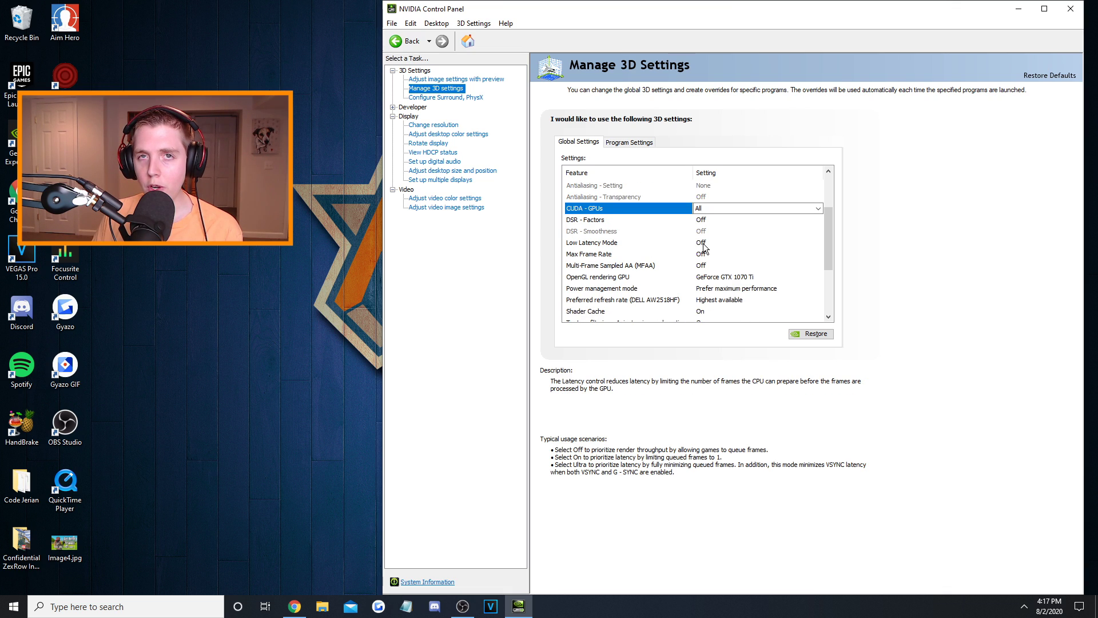
{"action": "left_click", "coordinate": [702, 244]}
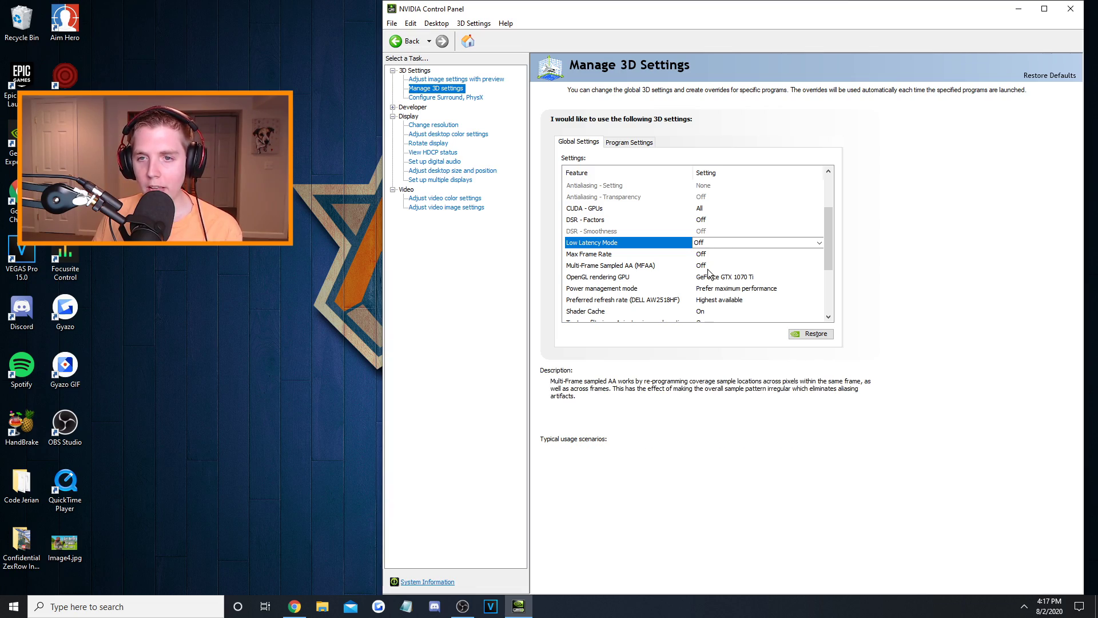
{"action": "scroll", "coordinate": [709, 268], "scroll_direction": "down", "scroll_amount": 2}
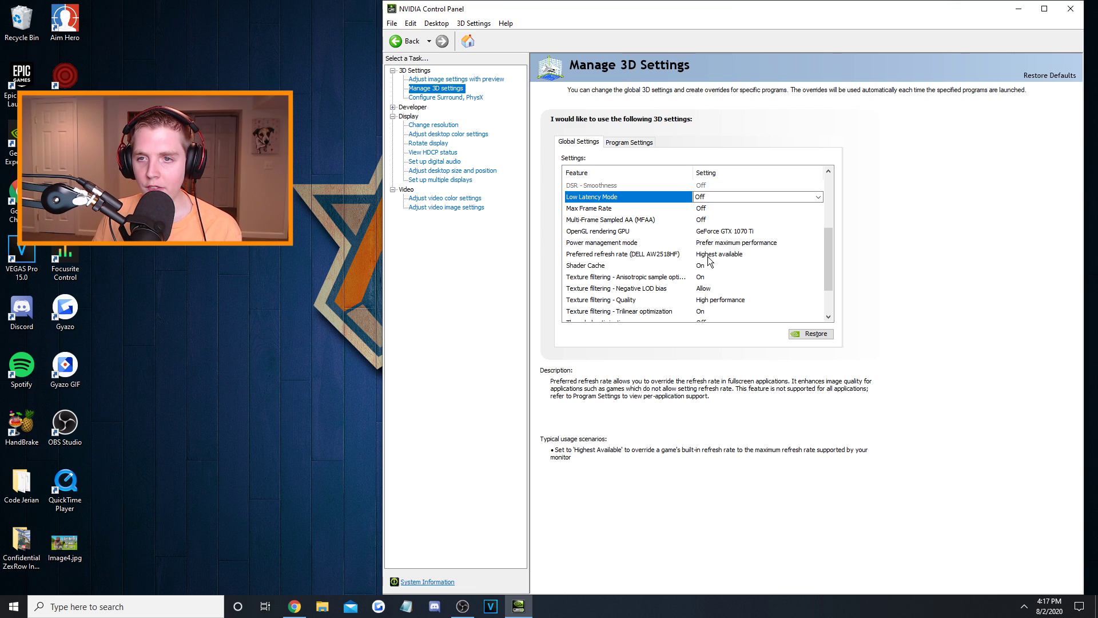
{"action": "scroll", "coordinate": [709, 260], "scroll_direction": "down", "scroll_amount": 1}
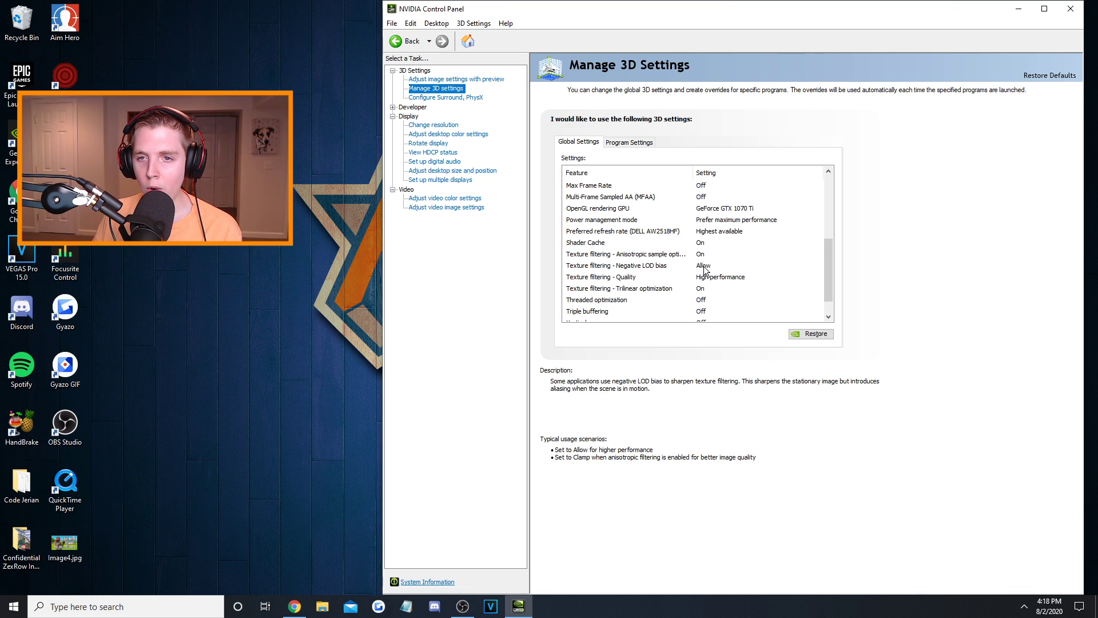
{"action": "scroll", "coordinate": [709, 264], "scroll_direction": "down", "scroll_amount": 1}
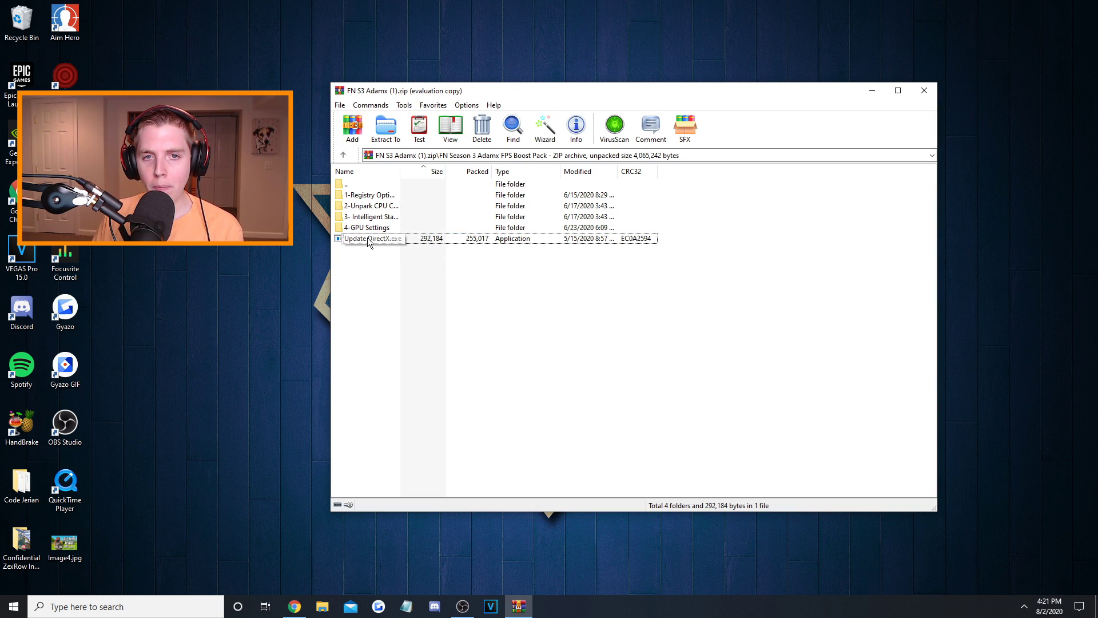
- Run the boost pack's DirectX update, accept its license agreement and continue past the Bing Bar offer
{"action": "left_click", "coordinate": [367, 238]}
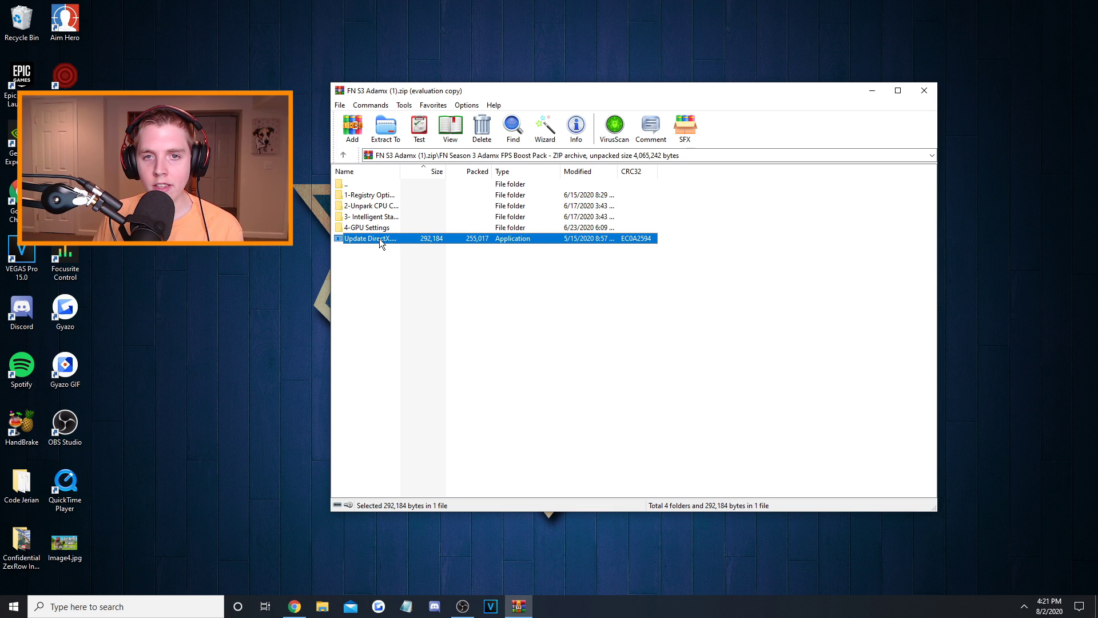
{"action": "double_click", "coordinate": [380, 238]}
{"action": "left_click", "coordinate": [593, 271]}
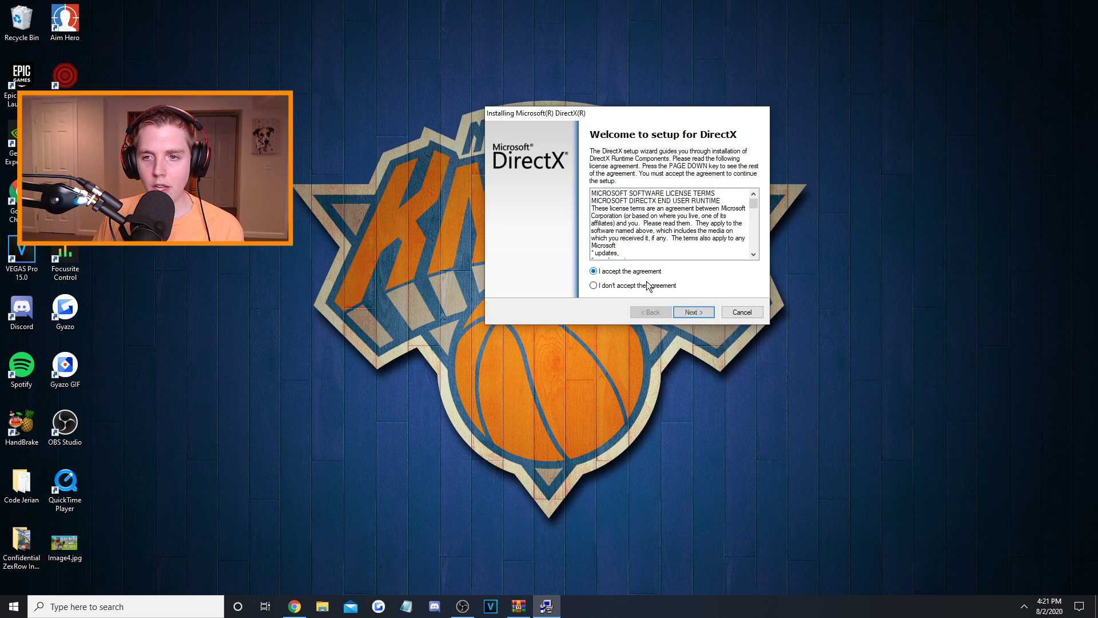
{"action": "left_click", "coordinate": [693, 312]}
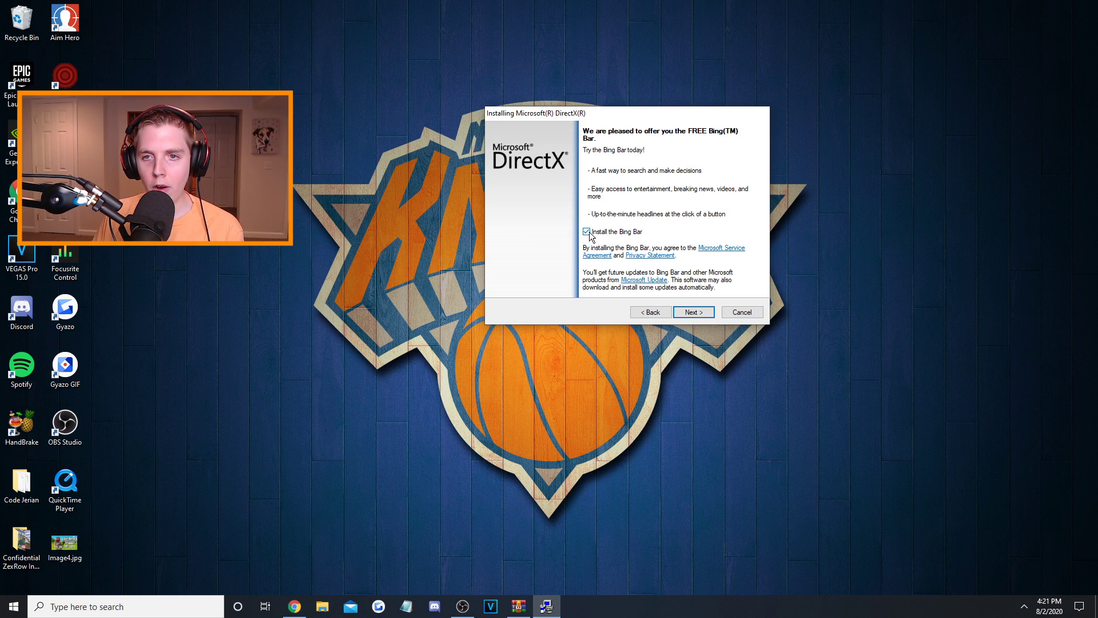
{"action": "left_click", "coordinate": [692, 312]}
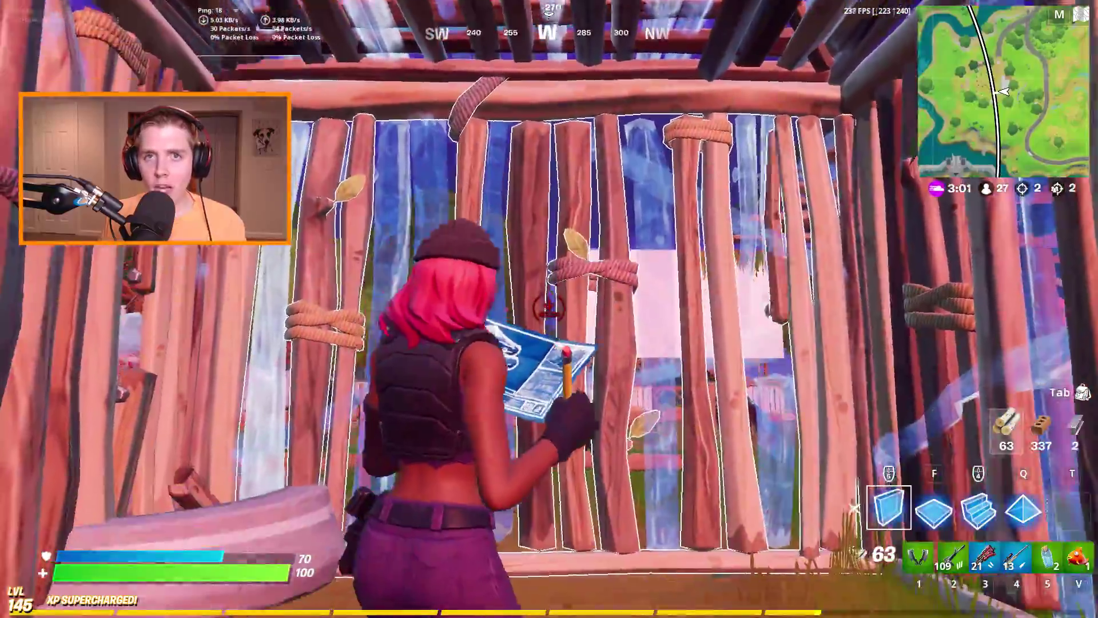
{"action": "left_click", "coordinate": [549, 309]}
{"action": "left_click", "coordinate": [549, 309]}
{"action": "key", "text": "3"}
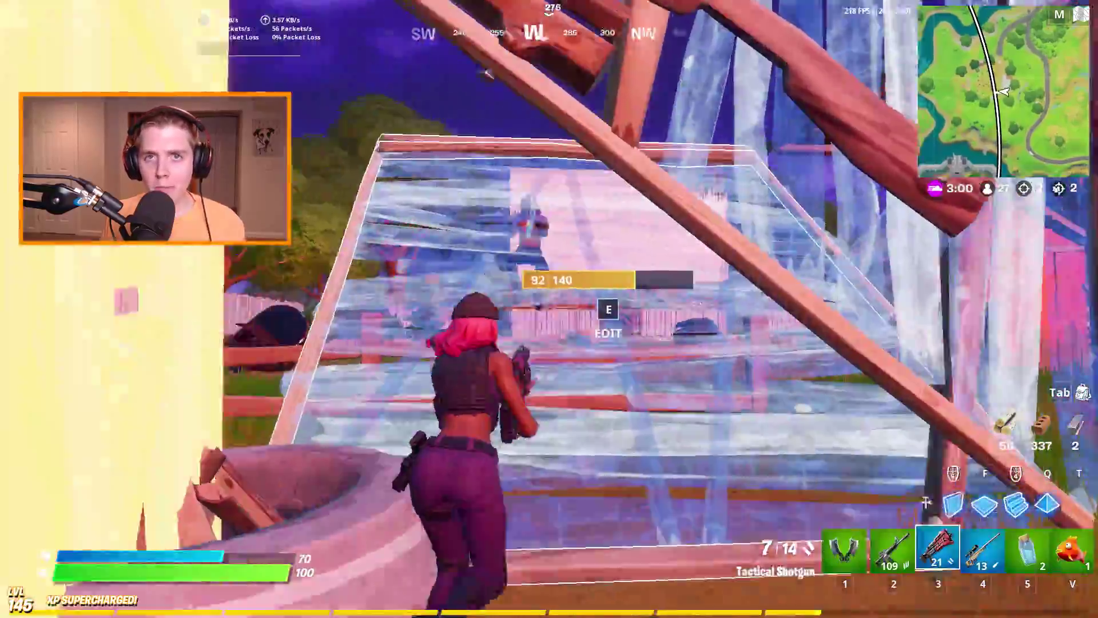
{"action": "key", "text": "q"}
{"action": "left_click", "coordinate": [549, 308]}
{"action": "key", "text": "3"}
{"action": "key", "text": "e"}
{"action": "left_click", "coordinate": [550, 309]}
{"action": "left_click", "coordinate": [550, 309]}
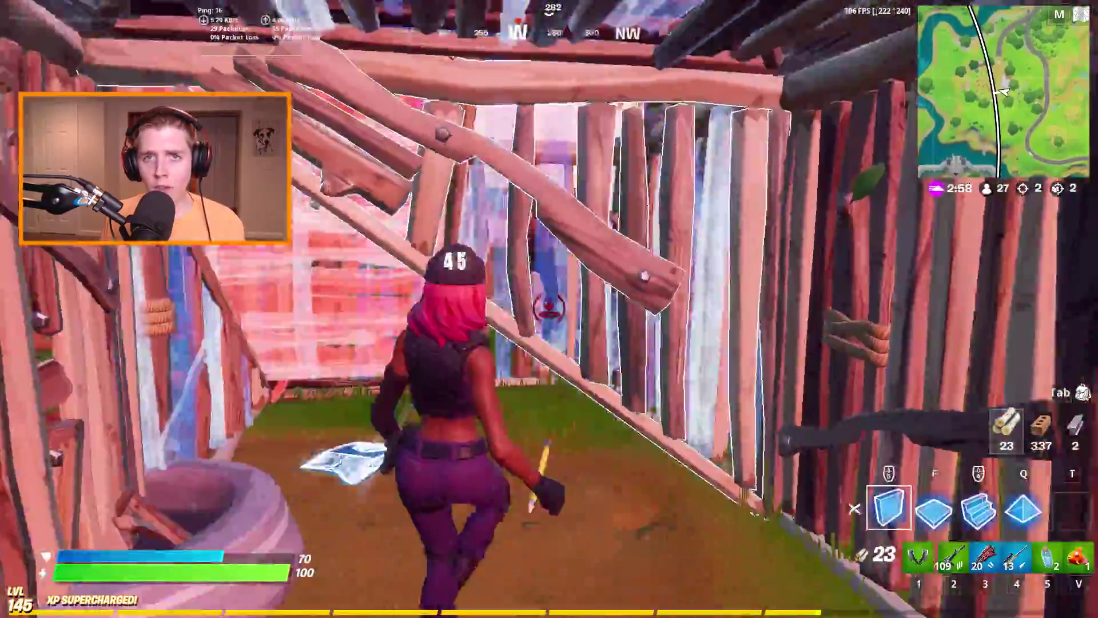
{"action": "left_click", "coordinate": [549, 309]}
{"action": "left_click", "coordinate": [549, 309]}
{"action": "key", "text": "3"}
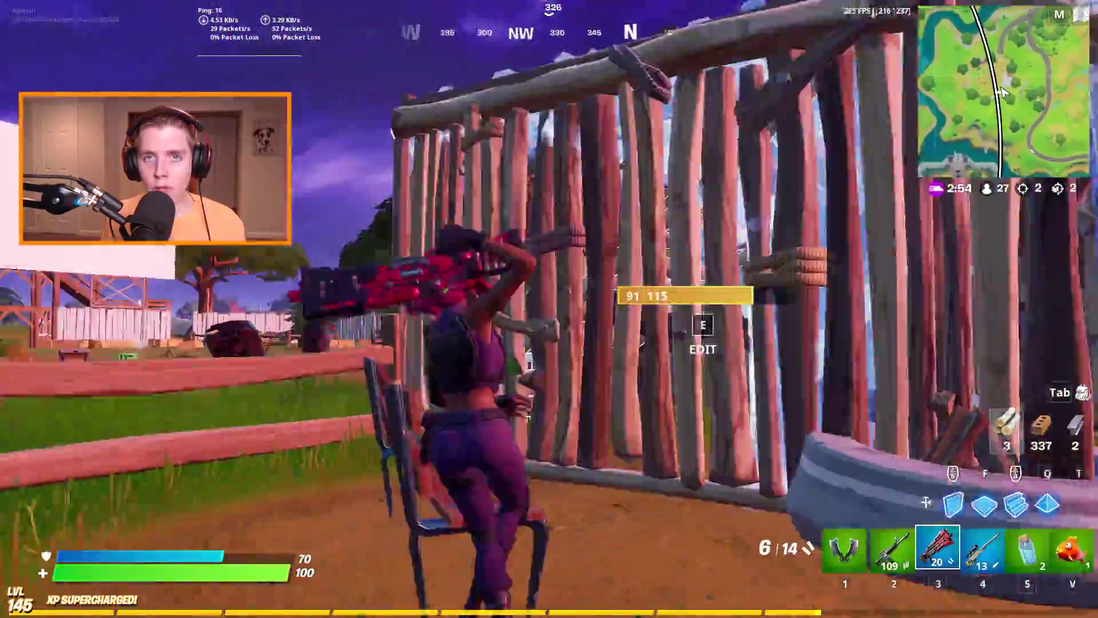
{"action": "left_click", "coordinate": [549, 309]}
{"action": "key", "text": "space"}
{"action": "left_click", "coordinate": [549, 309]}
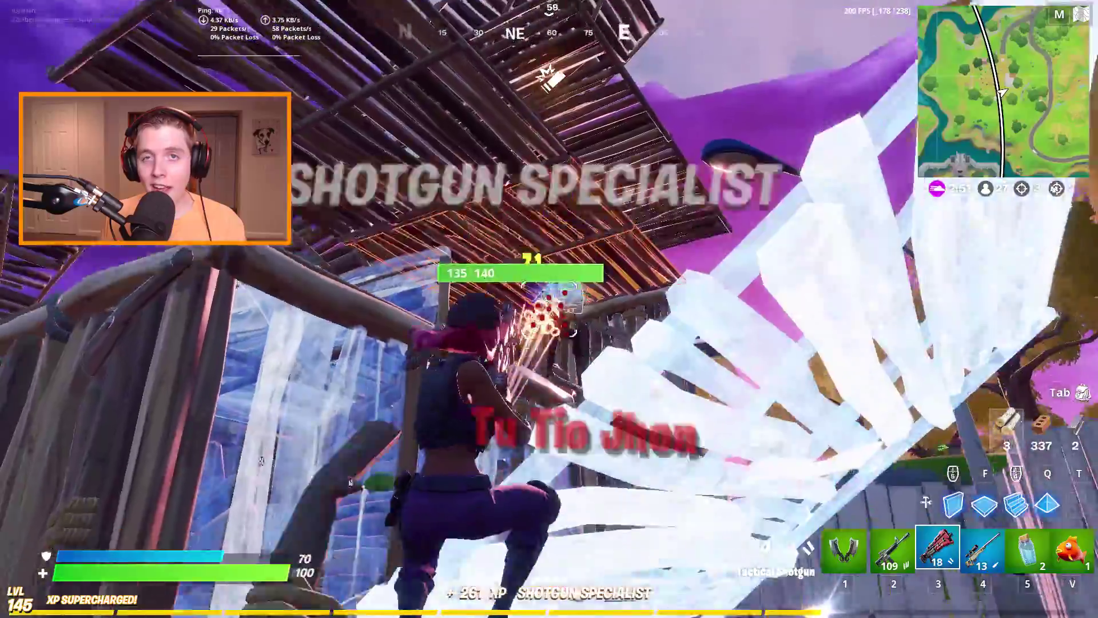
{"action": "key", "text": "r"}
{"action": "key", "text": "1"}
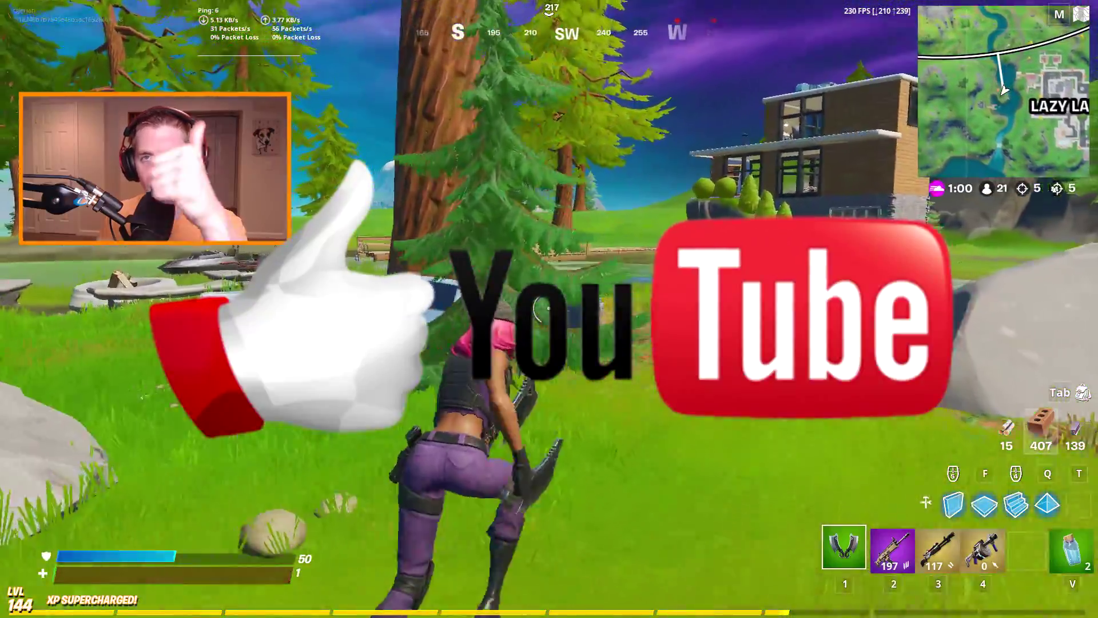
{"action": "left_click", "coordinate": [549, 309]}
{"action": "key", "text": "3"}
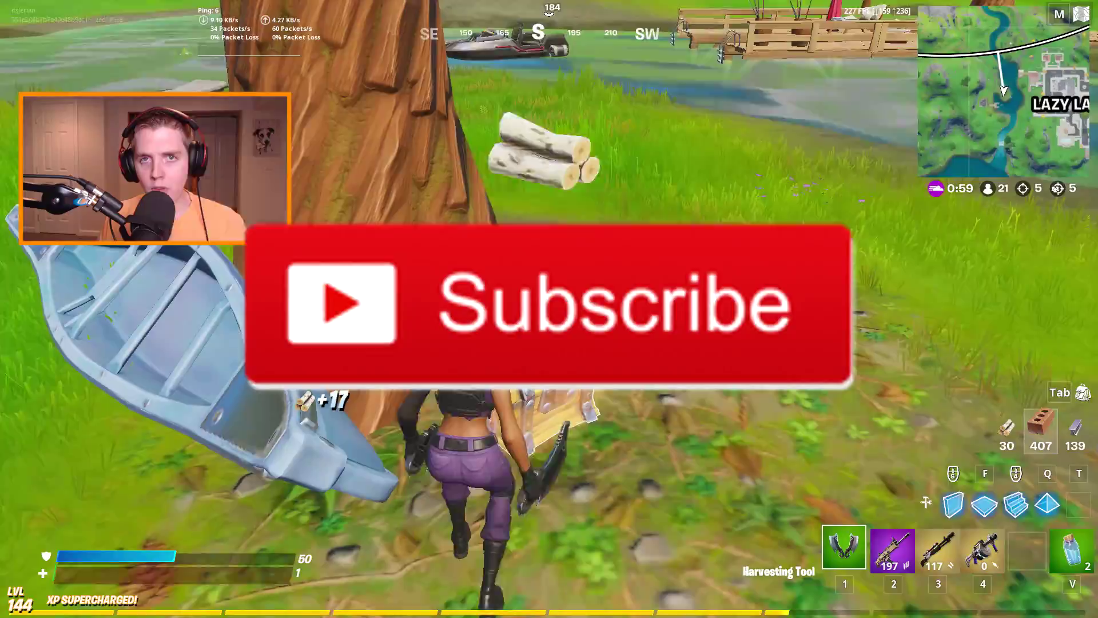
{"action": "key", "text": "e"}
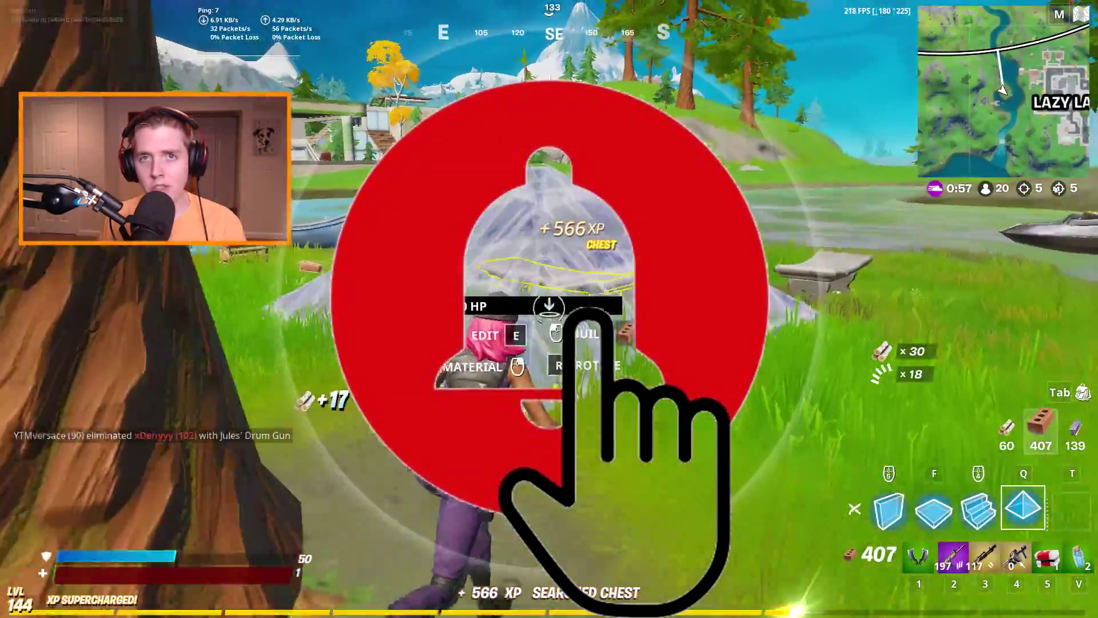